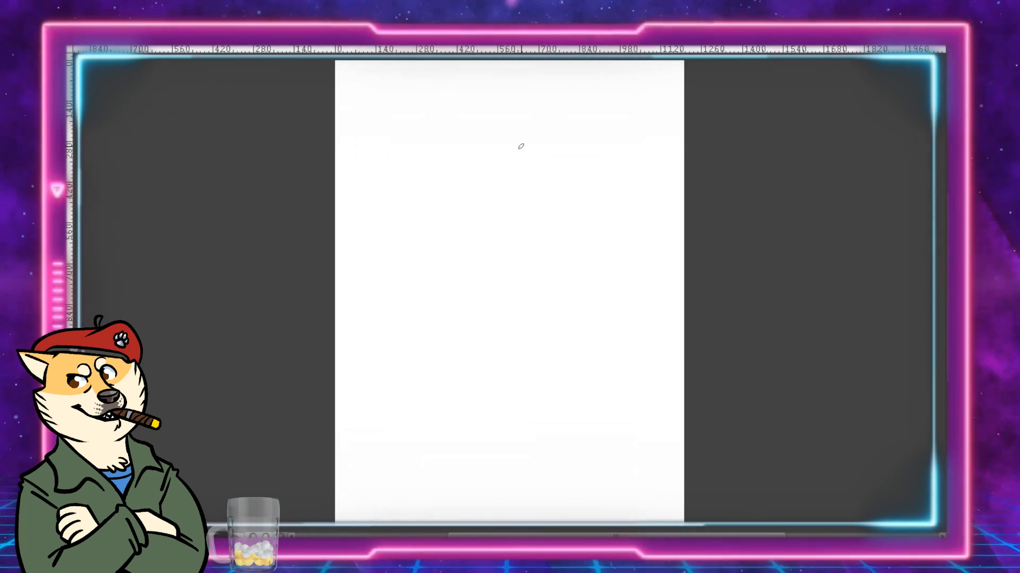
Step: Sketch a blue head circle high on the canvas, with a tilted centre line, a neck and a slanted shoulder line ending in round joints
{"action": "mouse_move", "coordinate": [521, 146]}
{"action": "left_mouse_down"}
{"action": "mouse_move", "coordinate": [500, 137]}
{"action": "mouse_move", "coordinate": [549, 164]}
{"action": "mouse_move", "coordinate": [499, 137]}
{"action": "mouse_move", "coordinate": [546, 149]}
{"action": "mouse_move", "coordinate": [500, 136]}
{"action": "mouse_move", "coordinate": [510, 134]}
{"action": "mouse_move", "coordinate": [482, 157]}
{"action": "mouse_move", "coordinate": [531, 139]}
{"action": "mouse_move", "coordinate": [484, 197]}
{"action": "mouse_move", "coordinate": [478, 174]}
{"action": "mouse_move", "coordinate": [520, 220]}
{"action": "left_mouse_up"}
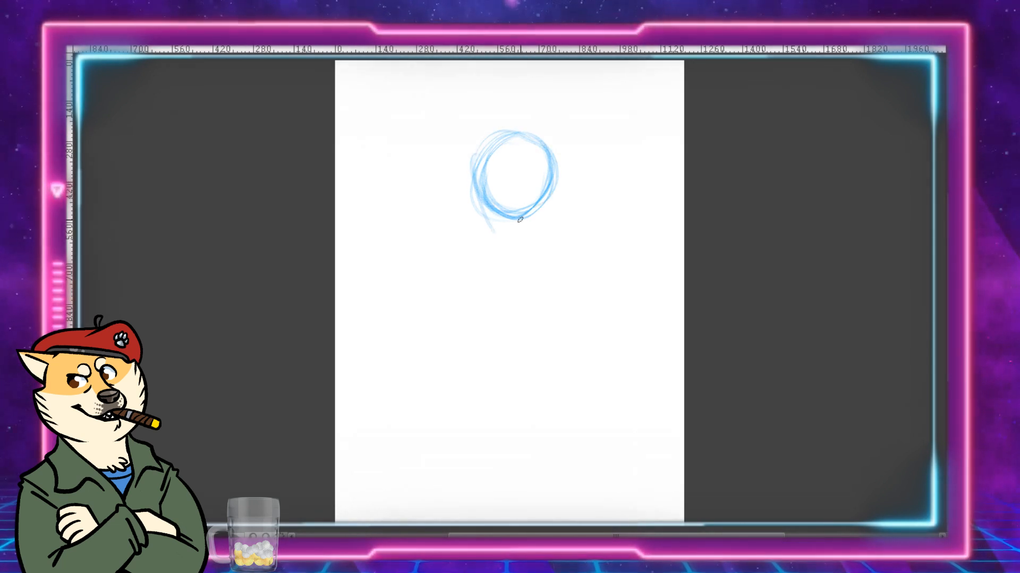
{"action": "left_click_drag", "start_coordinate": [515, 138], "coordinate": [528, 256]}
{"action": "mouse_move", "coordinate": [510, 146]}
{"action": "left_mouse_down"}
{"action": "mouse_move", "coordinate": [523, 244]}
{"action": "mouse_move", "coordinate": [520, 215]}
{"action": "mouse_move", "coordinate": [535, 229]}
{"action": "left_mouse_up"}
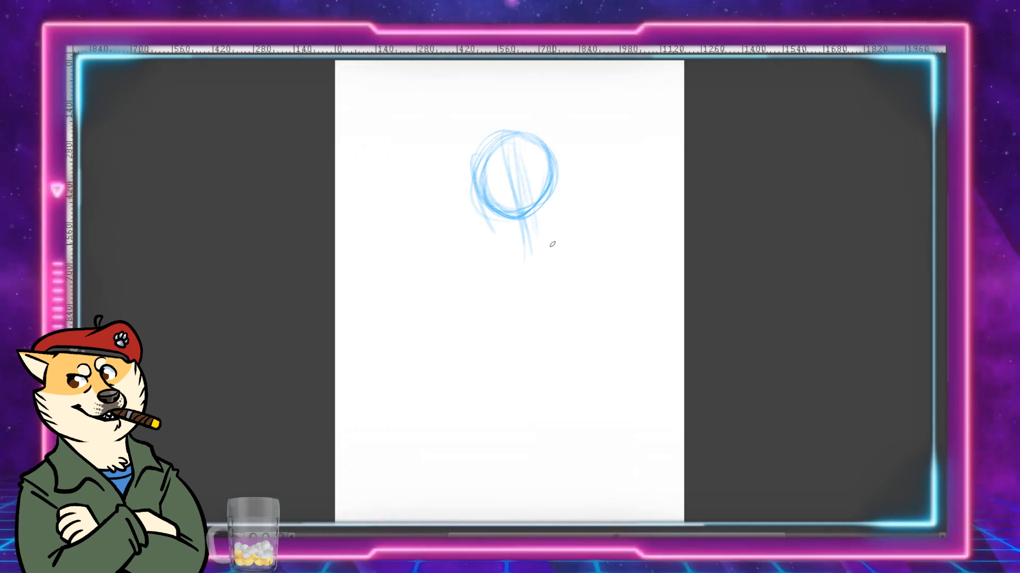
{"action": "mouse_move", "coordinate": [488, 253]}
{"action": "left_mouse_down"}
{"action": "mouse_move", "coordinate": [572, 229]}
{"action": "mouse_move", "coordinate": [483, 266]}
{"action": "mouse_move", "coordinate": [573, 237]}
{"action": "mouse_move", "coordinate": [575, 250]}
{"action": "left_mouse_up"}
{"action": "left_click_drag", "start_coordinate": [477, 274], "coordinate": [484, 261]}
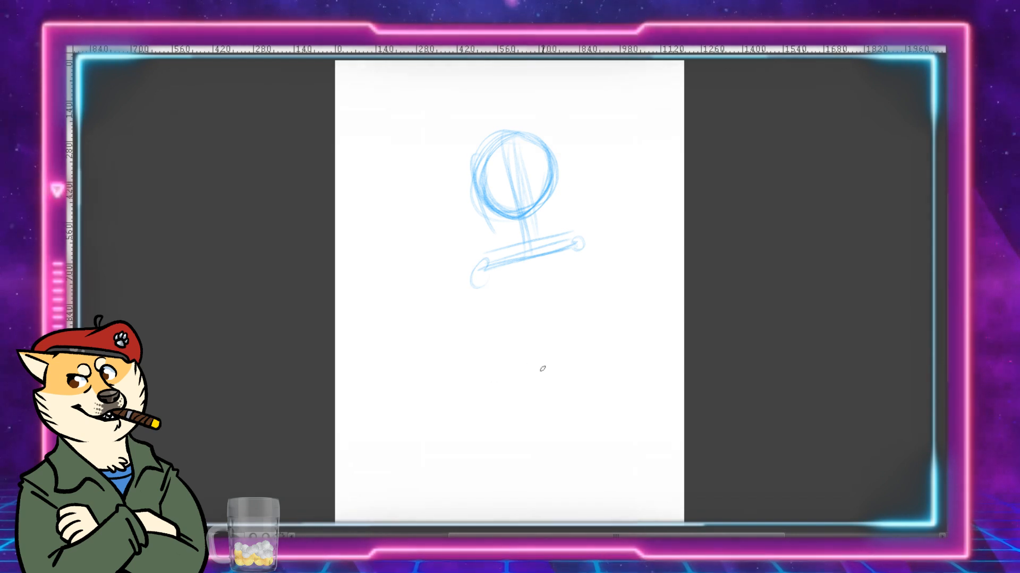
Step: Rough in a hip line low on the canvas and connect it to the shoulders with side lines crossing at the waist
{"action": "left_click_drag", "start_coordinate": [489, 391], "coordinate": [580, 414]}
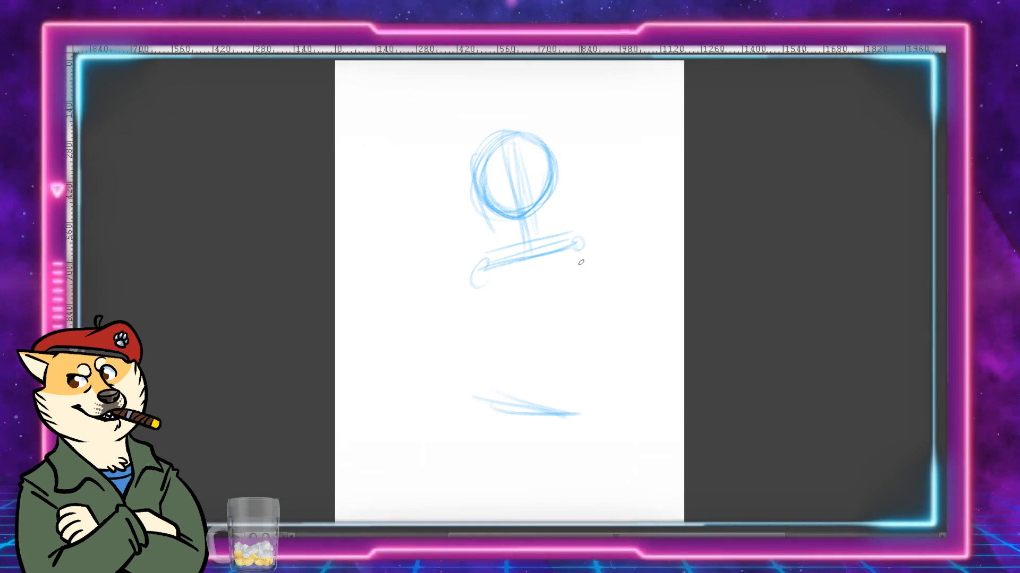
{"action": "left_click_drag", "start_coordinate": [580, 254], "coordinate": [560, 353]}
{"action": "left_click_drag", "start_coordinate": [481, 275], "coordinate": [505, 350]}
{"action": "left_click_drag", "start_coordinate": [486, 298], "coordinate": [529, 366]}
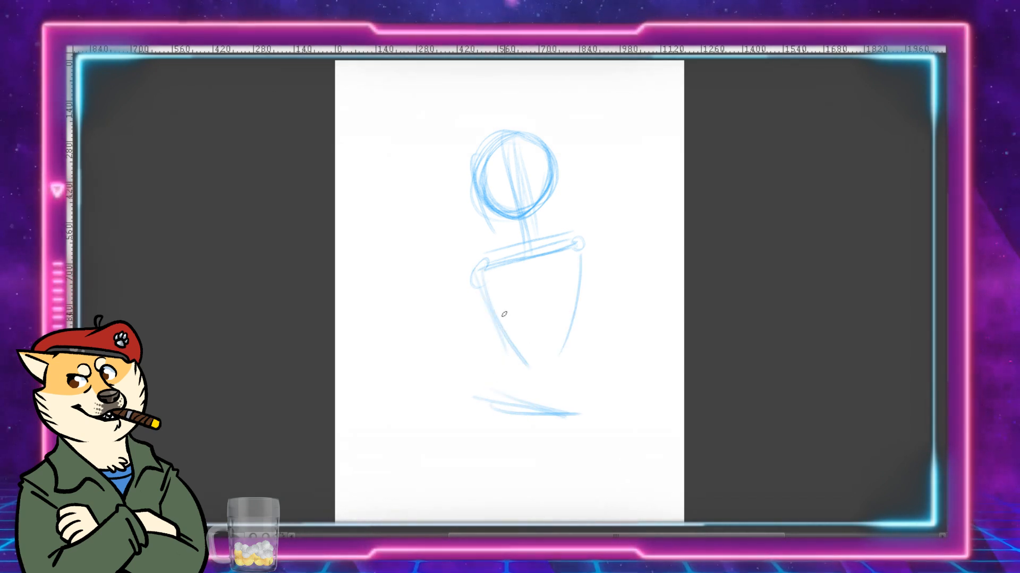
{"action": "left_click_drag", "start_coordinate": [492, 313], "coordinate": [570, 430]}
{"action": "mouse_move", "coordinate": [581, 258]}
{"action": "left_mouse_down"}
{"action": "mouse_move", "coordinate": [499, 376]}
{"action": "mouse_move", "coordinate": [499, 394]}
{"action": "left_mouse_up"}
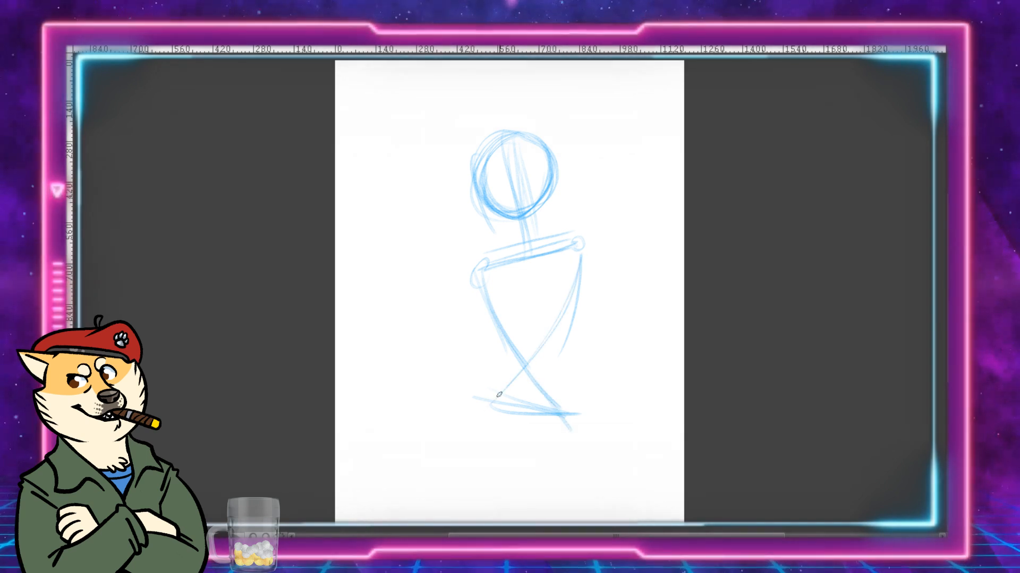
{"action": "left_click_drag", "start_coordinate": [568, 306], "coordinate": [477, 420]}
{"action": "left_click_drag", "start_coordinate": [583, 267], "coordinate": [549, 354]}
{"action": "left_click_drag", "start_coordinate": [590, 258], "coordinate": [485, 398]}
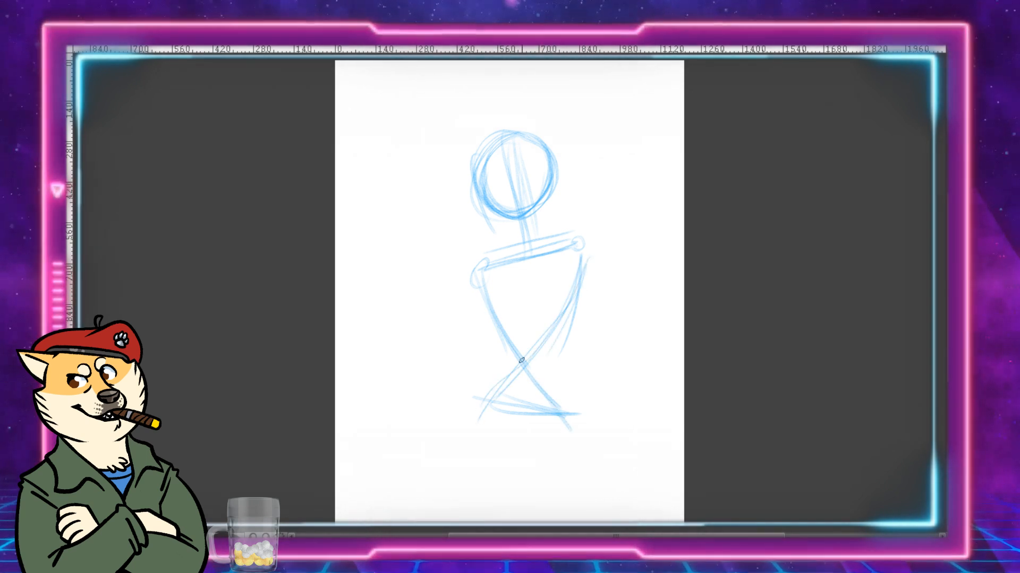
{"action": "left_click_drag", "start_coordinate": [484, 282], "coordinate": [572, 407]}
{"action": "left_click_drag", "start_coordinate": [534, 363], "coordinate": [581, 411]}
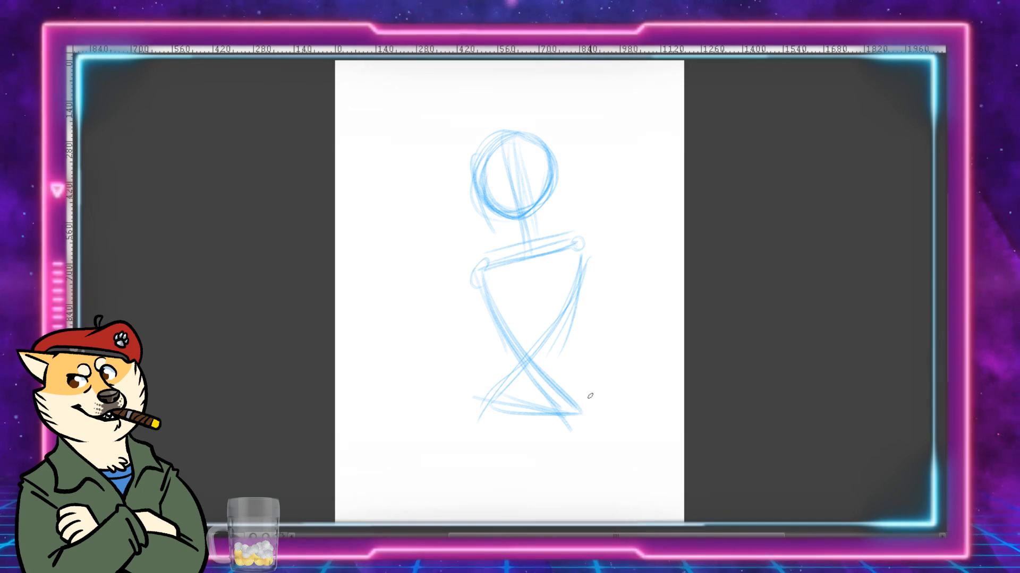
Step: Sketch the figure's right-hand contour from the armpit through the waist and hip down the outer thigh to the canvas edge
{"action": "mouse_move", "coordinate": [586, 259]}
{"action": "left_mouse_down"}
{"action": "mouse_move", "coordinate": [553, 354]}
{"action": "mouse_move", "coordinate": [593, 250]}
{"action": "left_mouse_up"}
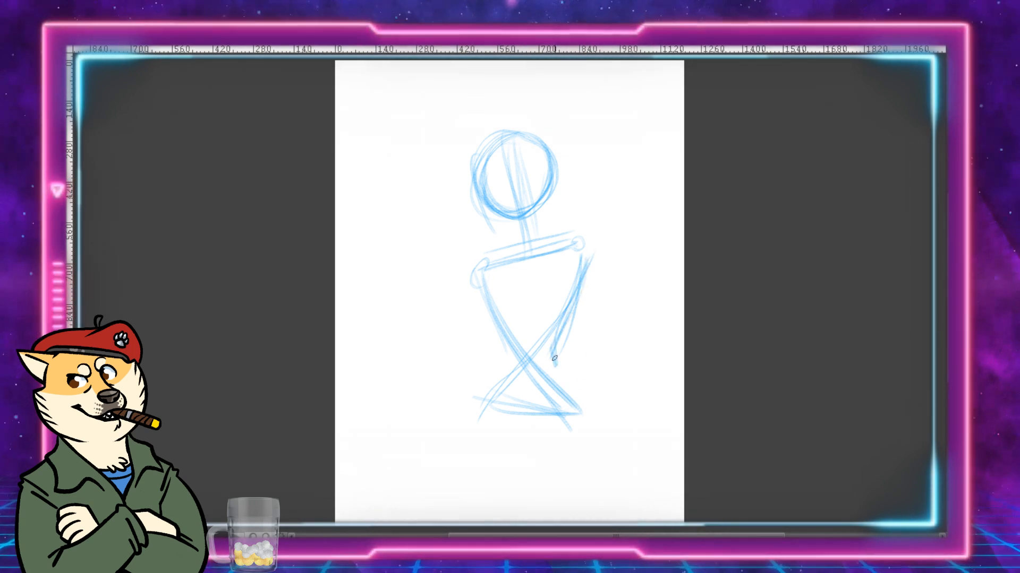
{"action": "mouse_move", "coordinate": [556, 355]}
{"action": "left_mouse_down"}
{"action": "mouse_move", "coordinate": [605, 432]}
{"action": "mouse_move", "coordinate": [598, 437]}
{"action": "left_mouse_up"}
{"action": "mouse_move", "coordinate": [582, 398]}
{"action": "left_mouse_down"}
{"action": "mouse_move", "coordinate": [599, 422]}
{"action": "mouse_move", "coordinate": [553, 461]}
{"action": "left_mouse_up"}
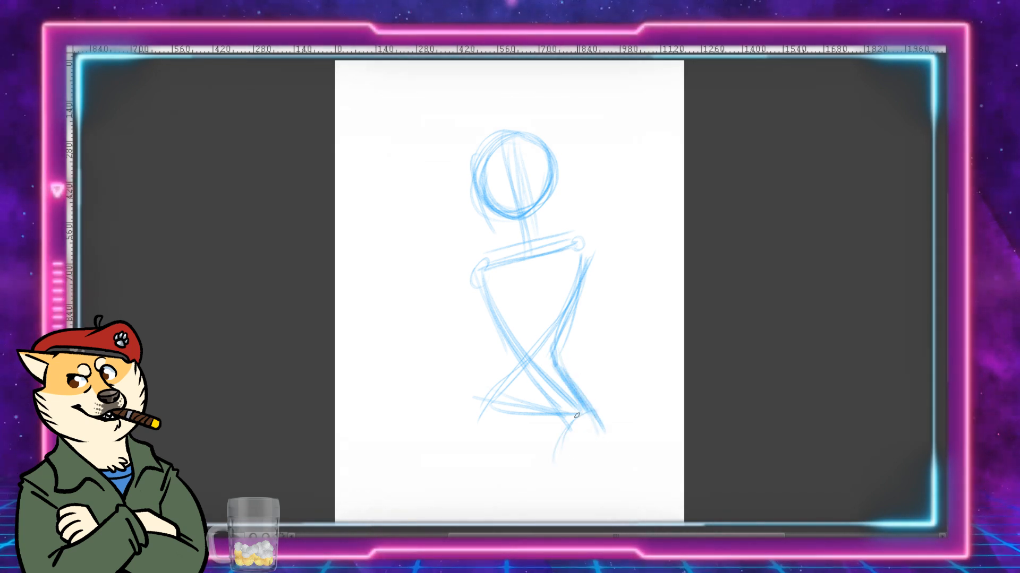
{"action": "left_click_drag", "start_coordinate": [555, 354], "coordinate": [625, 485]}
{"action": "left_click_drag", "start_coordinate": [599, 423], "coordinate": [629, 508]}
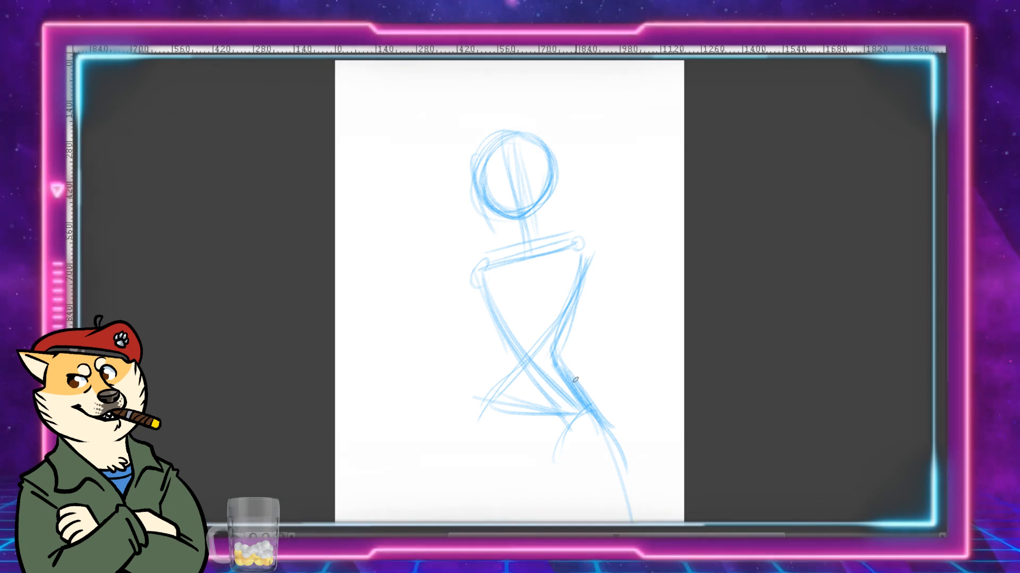
{"action": "left_click_drag", "start_coordinate": [562, 369], "coordinate": [605, 425]}
{"action": "left_click_drag", "start_coordinate": [603, 422], "coordinate": [626, 508]}
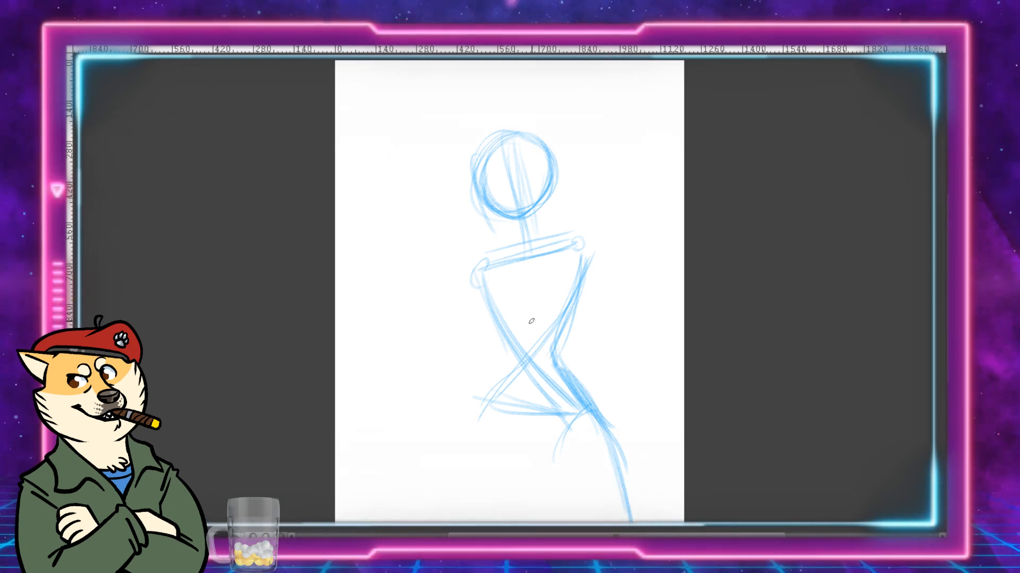
Step: Build up the ribcage as a rounded box below the shoulder line, darkening its sides and lower edge
{"action": "left_click_drag", "start_coordinate": [496, 314], "coordinate": [498, 379]}
{"action": "mouse_move", "coordinate": [481, 287]}
{"action": "left_mouse_down"}
{"action": "mouse_move", "coordinate": [490, 325]}
{"action": "mouse_move", "coordinate": [566, 312]}
{"action": "left_mouse_up"}
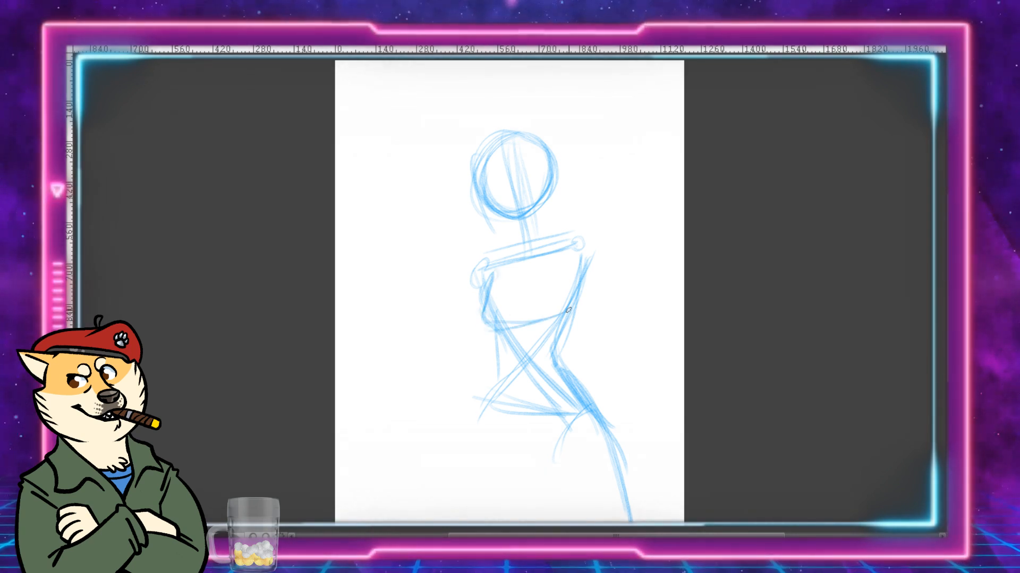
{"action": "left_click_drag", "start_coordinate": [495, 330], "coordinate": [567, 312]}
{"action": "mouse_move", "coordinate": [499, 266]}
{"action": "left_mouse_down"}
{"action": "mouse_move", "coordinate": [485, 313]}
{"action": "mouse_move", "coordinate": [515, 332]}
{"action": "mouse_move", "coordinate": [563, 306]}
{"action": "mouse_move", "coordinate": [570, 278]}
{"action": "left_mouse_up"}
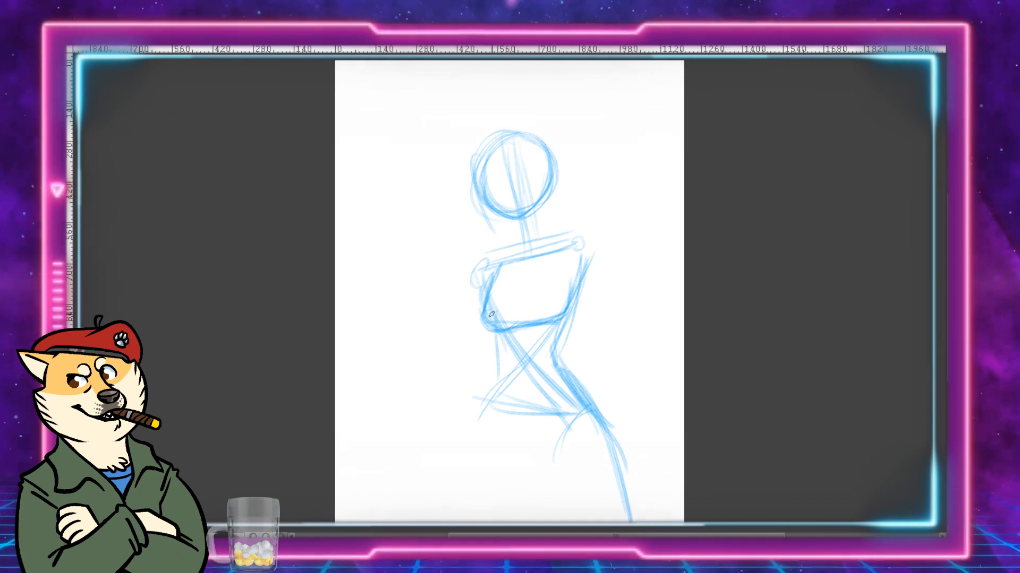
{"action": "left_click_drag", "start_coordinate": [484, 300], "coordinate": [499, 325]}
{"action": "mouse_move", "coordinate": [500, 271]}
{"action": "left_mouse_down"}
{"action": "mouse_move", "coordinate": [487, 309]}
{"action": "mouse_move", "coordinate": [563, 306]}
{"action": "mouse_move", "coordinate": [573, 272]}
{"action": "left_mouse_up"}
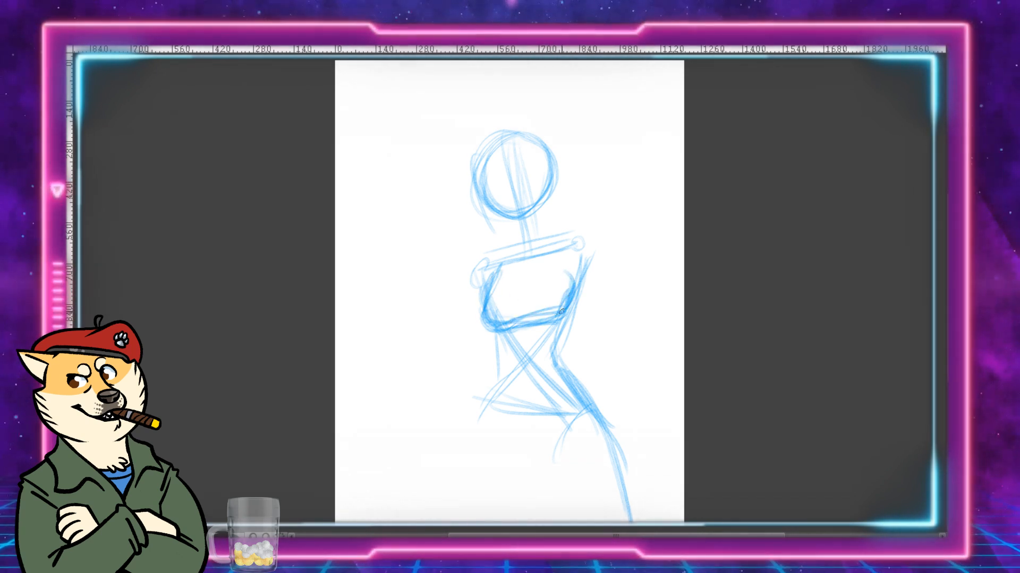
{"action": "left_click_drag", "start_coordinate": [512, 322], "coordinate": [563, 309]}
{"action": "mouse_move", "coordinate": [553, 324]}
{"action": "left_mouse_down"}
{"action": "mouse_move", "coordinate": [571, 302]}
{"action": "mouse_move", "coordinate": [568, 259]}
{"action": "left_mouse_up"}
{"action": "left_click_drag", "start_coordinate": [578, 296], "coordinate": [568, 273]}
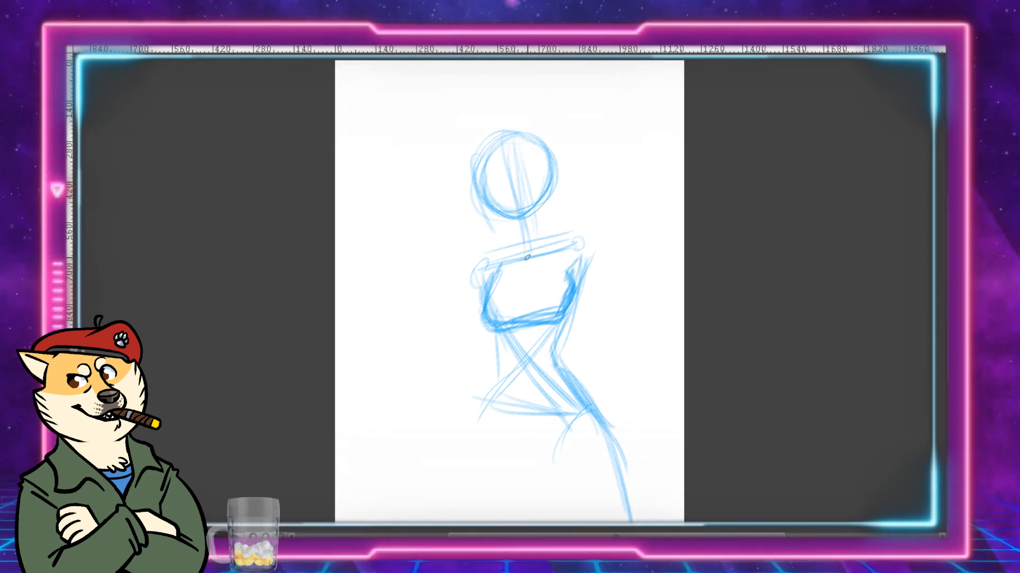
Step: Draw the chest's centre line down from the neck and shape the left waist contour flaring out to the hip
{"action": "left_click_drag", "start_coordinate": [526, 242], "coordinate": [520, 314]}
{"action": "mouse_move", "coordinate": [522, 282]}
{"action": "left_mouse_down"}
{"action": "mouse_move", "coordinate": [524, 242]}
{"action": "mouse_move", "coordinate": [510, 322]}
{"action": "left_mouse_up"}
{"action": "left_click_drag", "start_coordinate": [532, 247], "coordinate": [504, 370]}
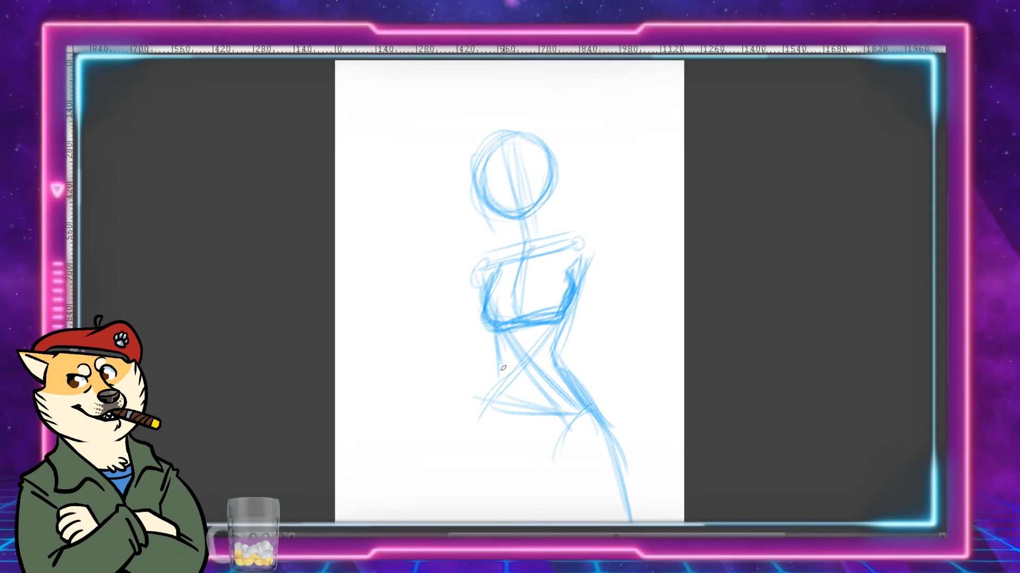
{"action": "left_click_drag", "start_coordinate": [490, 329], "coordinate": [506, 379]}
{"action": "mouse_move", "coordinate": [504, 334]}
{"action": "left_mouse_down"}
{"action": "mouse_move", "coordinate": [497, 380]}
{"action": "mouse_move", "coordinate": [479, 404]}
{"action": "mouse_move", "coordinate": [499, 369]}
{"action": "mouse_move", "coordinate": [510, 383]}
{"action": "mouse_move", "coordinate": [479, 425]}
{"action": "left_mouse_up"}
{"action": "left_click_drag", "start_coordinate": [496, 385], "coordinate": [486, 433]}
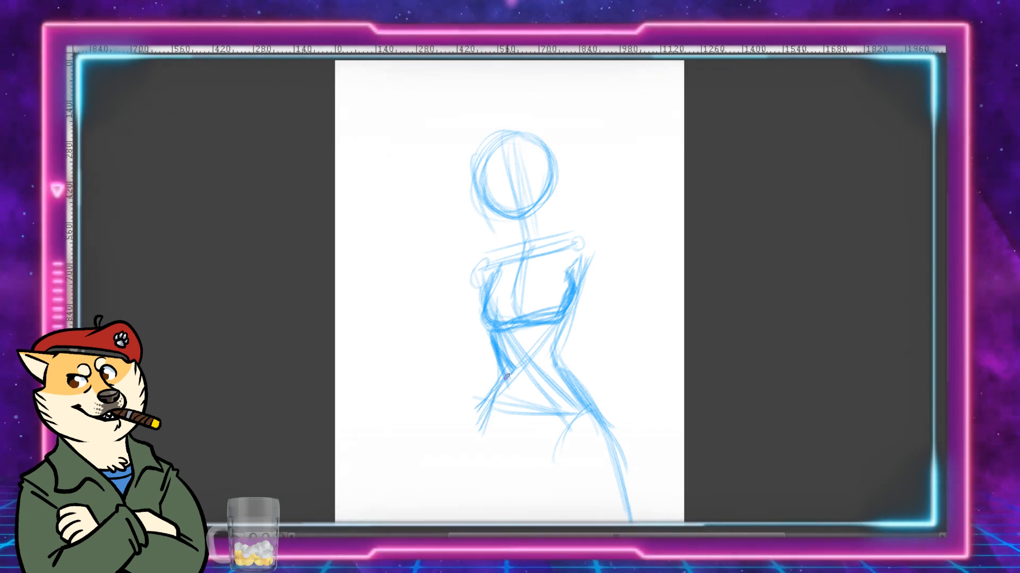
{"action": "left_click_drag", "start_coordinate": [502, 378], "coordinate": [477, 421]}
Step: Reinforce the right hip and thigh with darker repeated strokes, and strengthen the side contour from the waist up to the armpit
{"action": "left_click_drag", "start_coordinate": [563, 331], "coordinate": [595, 439]}
{"action": "left_click_drag", "start_coordinate": [582, 392], "coordinate": [603, 478]}
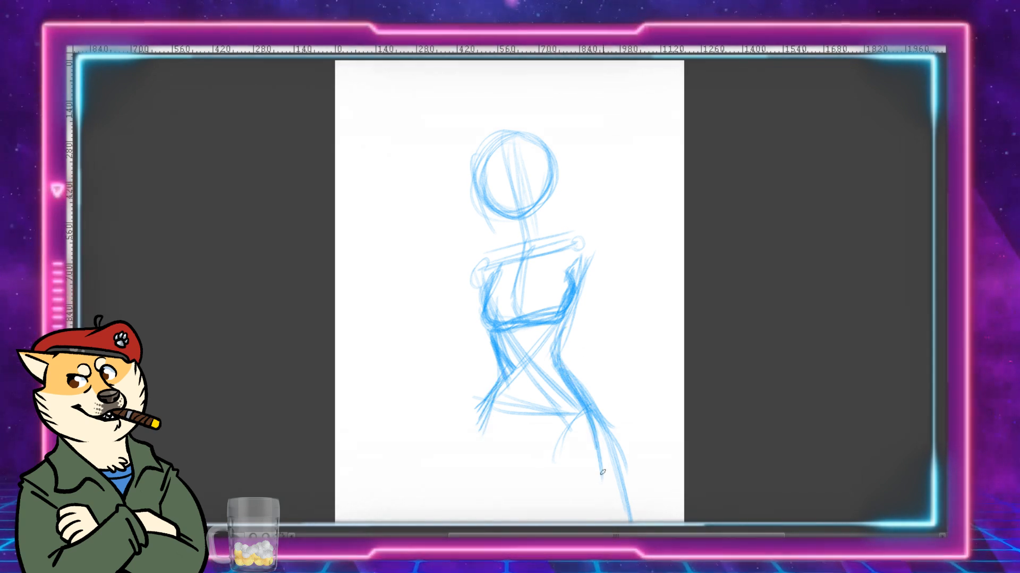
{"action": "left_click_drag", "start_coordinate": [590, 438], "coordinate": [610, 509]}
{"action": "left_click_drag", "start_coordinate": [585, 419], "coordinate": [612, 504]}
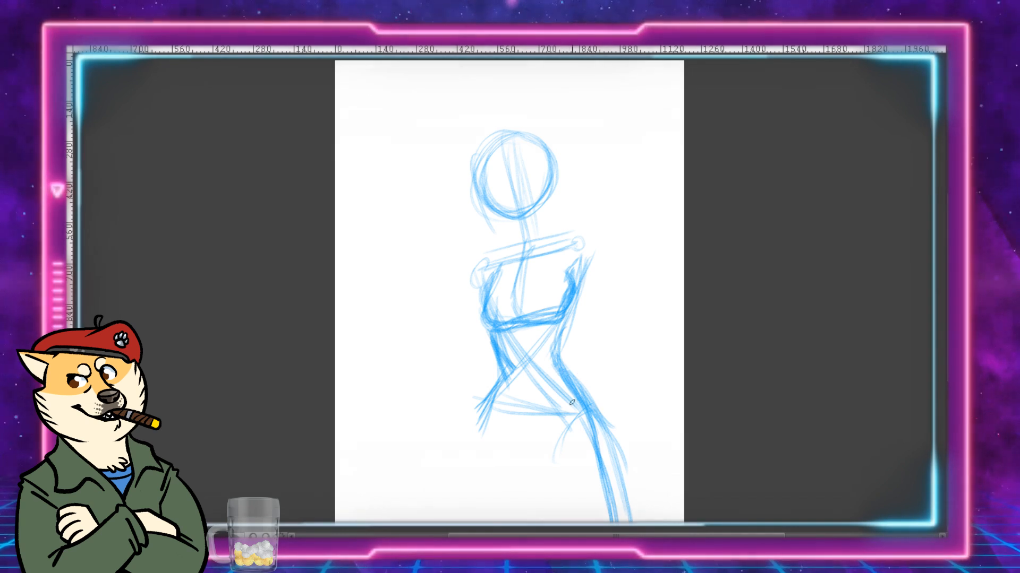
{"action": "left_click_drag", "start_coordinate": [551, 345], "coordinate": [622, 507]}
{"action": "left_click_drag", "start_coordinate": [588, 422], "coordinate": [619, 507]}
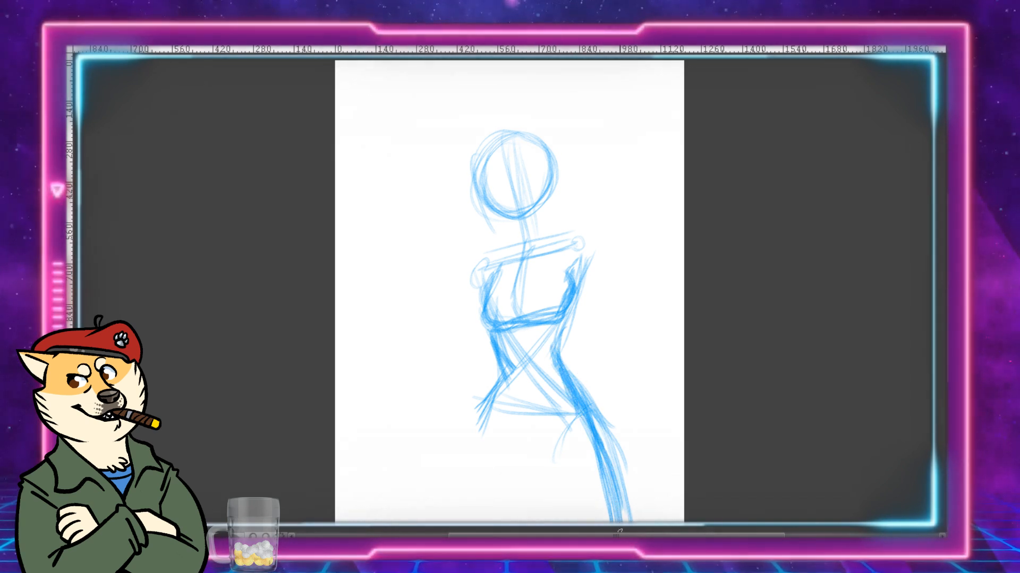
{"action": "left_click_drag", "start_coordinate": [586, 440], "coordinate": [615, 507]}
{"action": "mouse_move", "coordinate": [591, 446]}
{"action": "left_mouse_down"}
{"action": "mouse_move", "coordinate": [555, 325]}
{"action": "mouse_move", "coordinate": [589, 263]}
{"action": "left_mouse_up"}
{"action": "mouse_move", "coordinate": [555, 351]}
{"action": "left_mouse_down"}
{"action": "mouse_move", "coordinate": [584, 256]}
{"action": "mouse_move", "coordinate": [580, 273]}
{"action": "left_mouse_up"}
Step: Draw the left hip contour and extend the outer thigh down to the canvas's lower edge
{"action": "left_click_drag", "start_coordinate": [498, 361], "coordinate": [483, 410]}
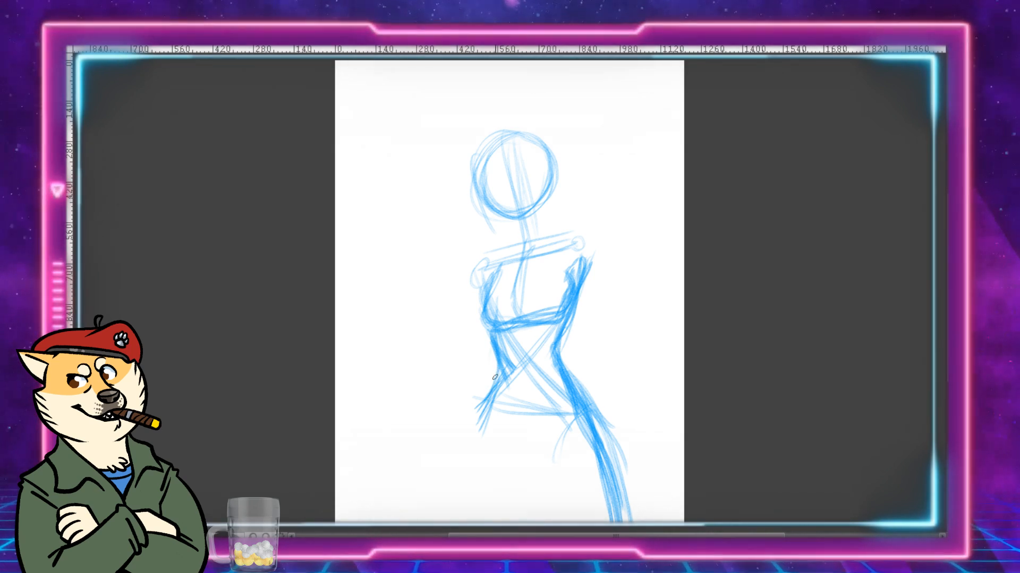
{"action": "left_click_drag", "start_coordinate": [497, 369], "coordinate": [478, 442]}
{"action": "mouse_move", "coordinate": [488, 398]}
{"action": "left_mouse_down"}
{"action": "mouse_move", "coordinate": [463, 502]}
{"action": "mouse_move", "coordinate": [483, 509]}
{"action": "left_mouse_up"}
{"action": "left_click_drag", "start_coordinate": [477, 423], "coordinate": [480, 509]}
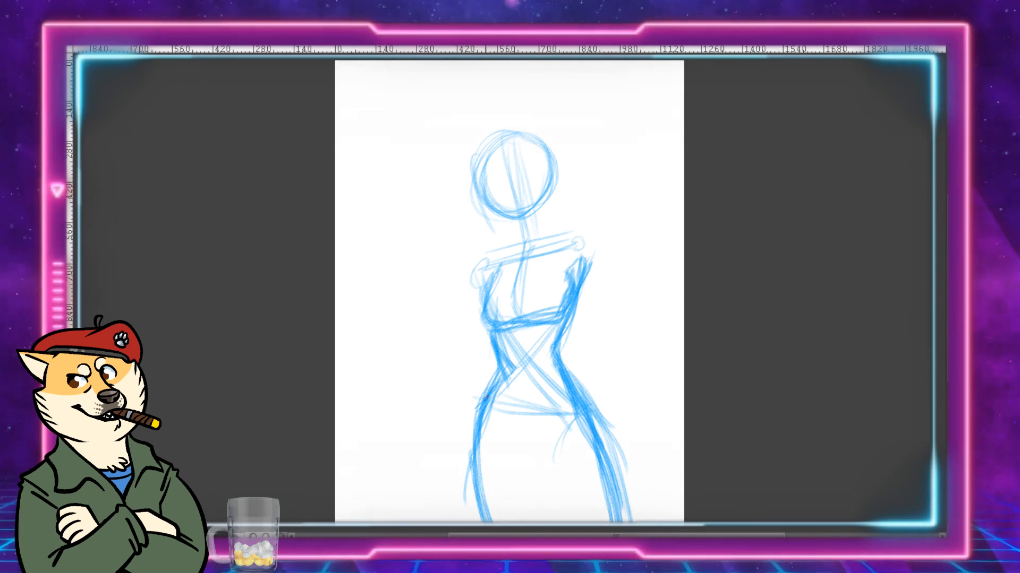
{"action": "left_click_drag", "start_coordinate": [473, 455], "coordinate": [479, 509]}
Step: Sketch the pelvis as a V shape running from both hips down to the crotch, and darken its lines
{"action": "mouse_move", "coordinate": [494, 404]}
{"action": "left_mouse_down"}
{"action": "mouse_move", "coordinate": [513, 445]}
{"action": "mouse_move", "coordinate": [539, 459]}
{"action": "left_mouse_up"}
{"action": "left_click_drag", "start_coordinate": [573, 404], "coordinate": [538, 453]}
{"action": "left_click_drag", "start_coordinate": [552, 416], "coordinate": [526, 460]}
{"action": "left_click_drag", "start_coordinate": [497, 385], "coordinate": [531, 462]}
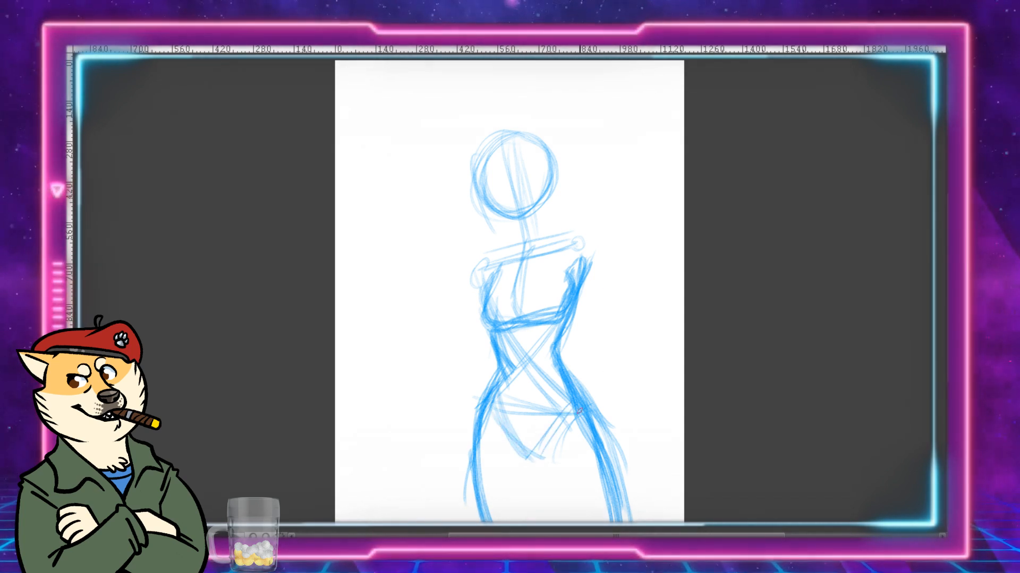
{"action": "mouse_move", "coordinate": [564, 367]}
{"action": "left_mouse_down"}
{"action": "mouse_move", "coordinate": [583, 401]}
{"action": "mouse_move", "coordinate": [531, 443]}
{"action": "left_mouse_up"}
{"action": "left_click_drag", "start_coordinate": [571, 408], "coordinate": [533, 458]}
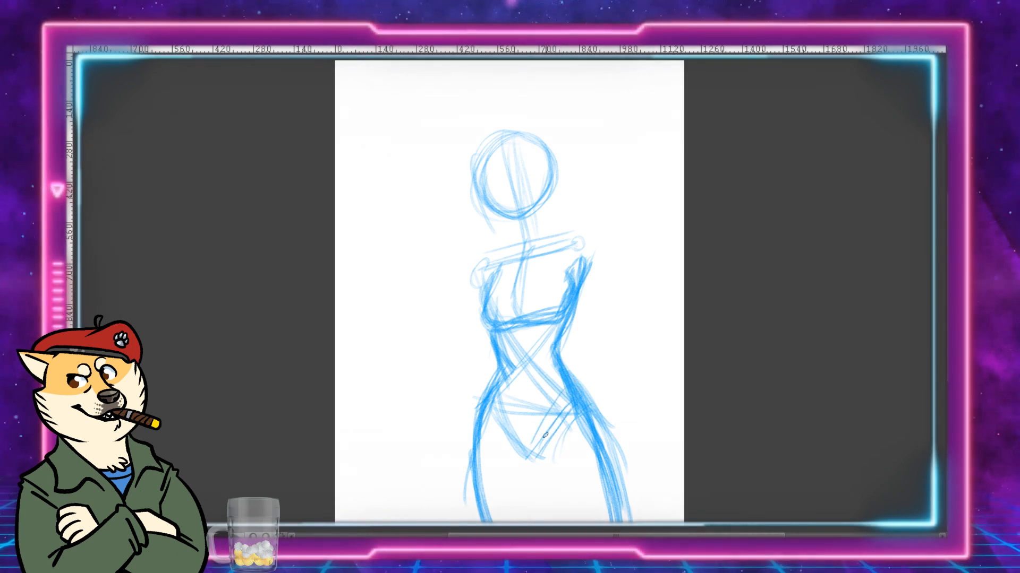
{"action": "left_click_drag", "start_coordinate": [498, 403], "coordinate": [527, 457]}
{"action": "mouse_move", "coordinate": [520, 457]}
{"action": "left_mouse_down"}
{"action": "mouse_move", "coordinate": [542, 455]}
{"action": "mouse_move", "coordinate": [549, 489]}
{"action": "mouse_move", "coordinate": [544, 474]}
{"action": "mouse_move", "coordinate": [561, 419]}
{"action": "left_mouse_up"}
Step: Draw the inner contours of both thighs from the crotch to the canvas's lower edge
{"action": "left_click_drag", "start_coordinate": [539, 460], "coordinate": [559, 510]}
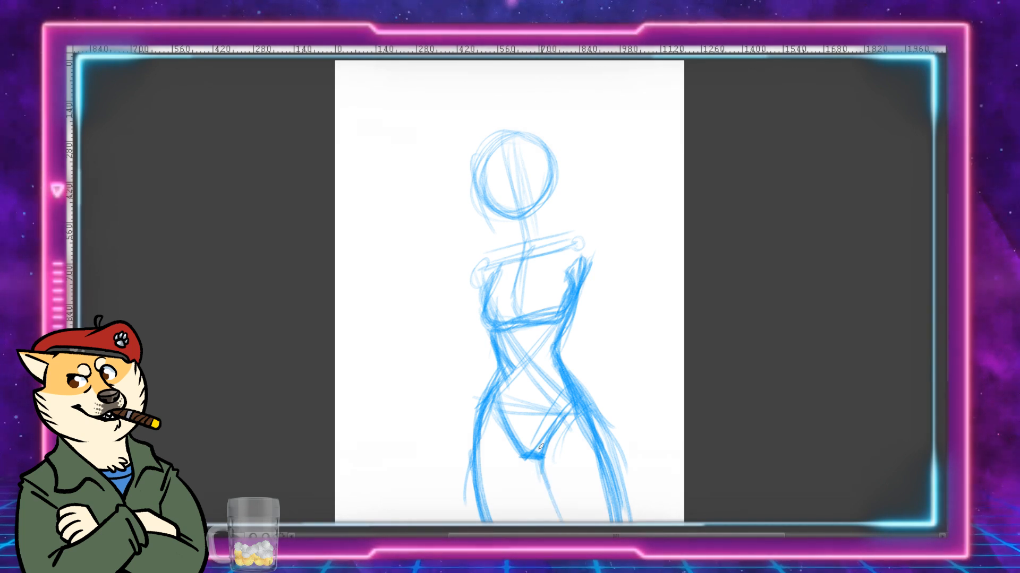
{"action": "left_click_drag", "start_coordinate": [539, 461], "coordinate": [558, 510]}
{"action": "left_click_drag", "start_coordinate": [536, 459], "coordinate": [560, 510]}
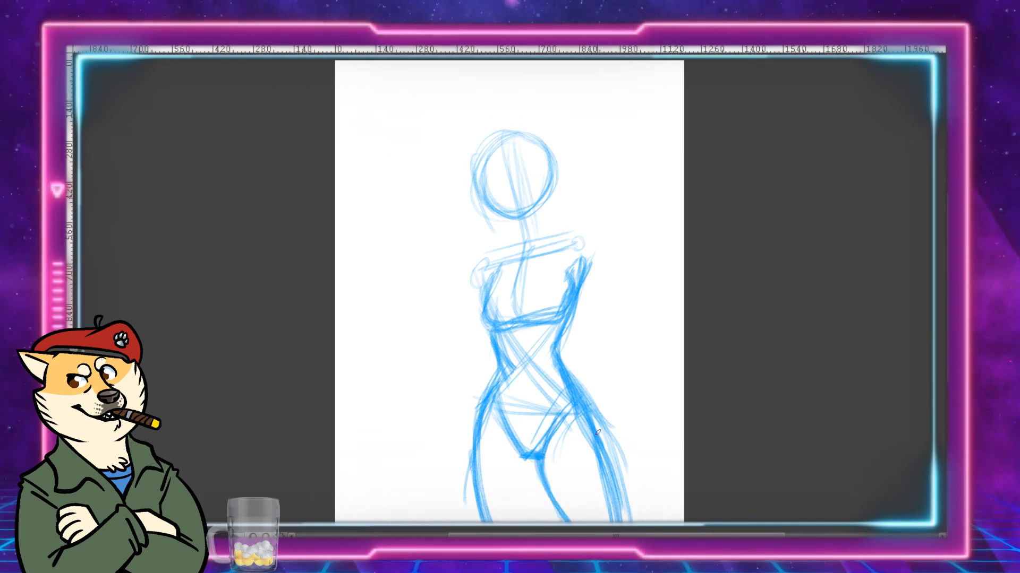
{"action": "left_click_drag", "start_coordinate": [608, 468], "coordinate": [618, 509]}
{"action": "mouse_move", "coordinate": [538, 460]}
{"action": "left_mouse_down"}
{"action": "mouse_move", "coordinate": [561, 509]}
{"action": "mouse_move", "coordinate": [522, 467]}
{"action": "mouse_move", "coordinate": [534, 502]}
{"action": "mouse_move", "coordinate": [525, 519]}
{"action": "left_mouse_up"}
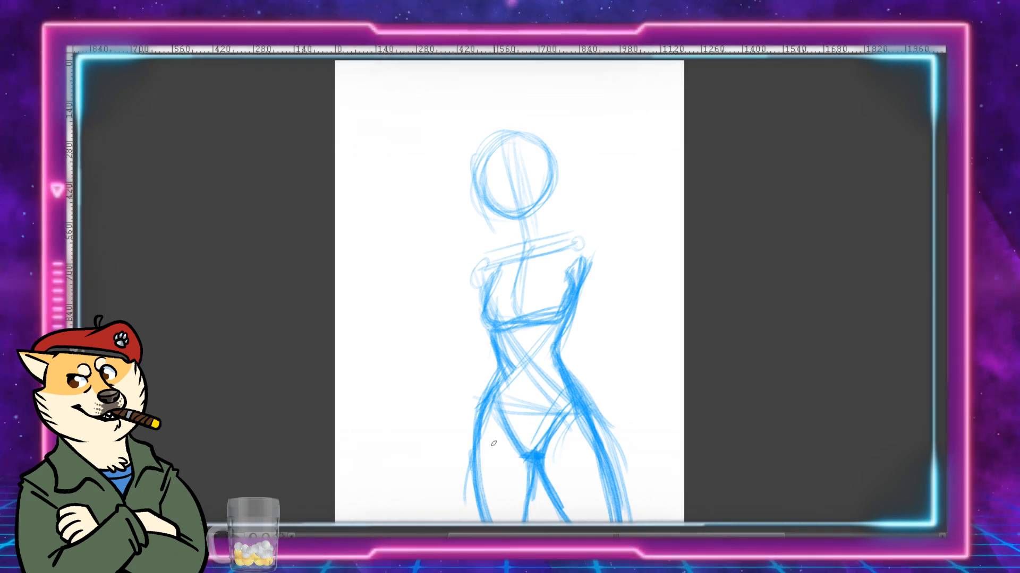
Step: Transform the whole sketch to shift the figure toward the left side of the canvas
{"action": "scroll", "coordinate": [558, 358], "scroll_direction": "left", "scroll_amount": 1}
{"action": "scroll", "coordinate": [558, 357], "scroll_direction": "right", "scroll_amount": 2}
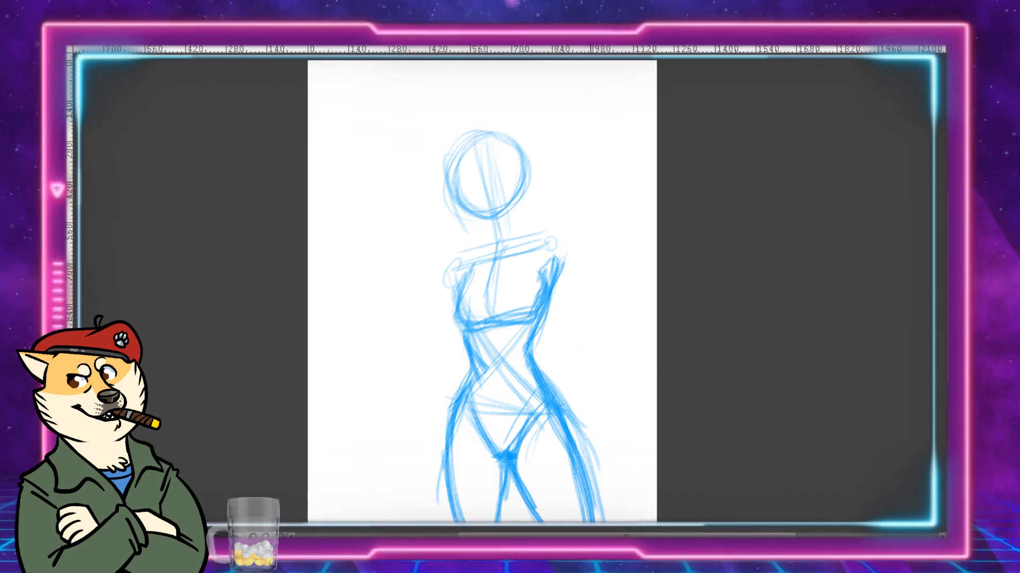
{"action": "key", "text": "ctrl+t"}
{"action": "left_click_drag", "start_coordinate": [582, 339], "coordinate": [540, 341]}
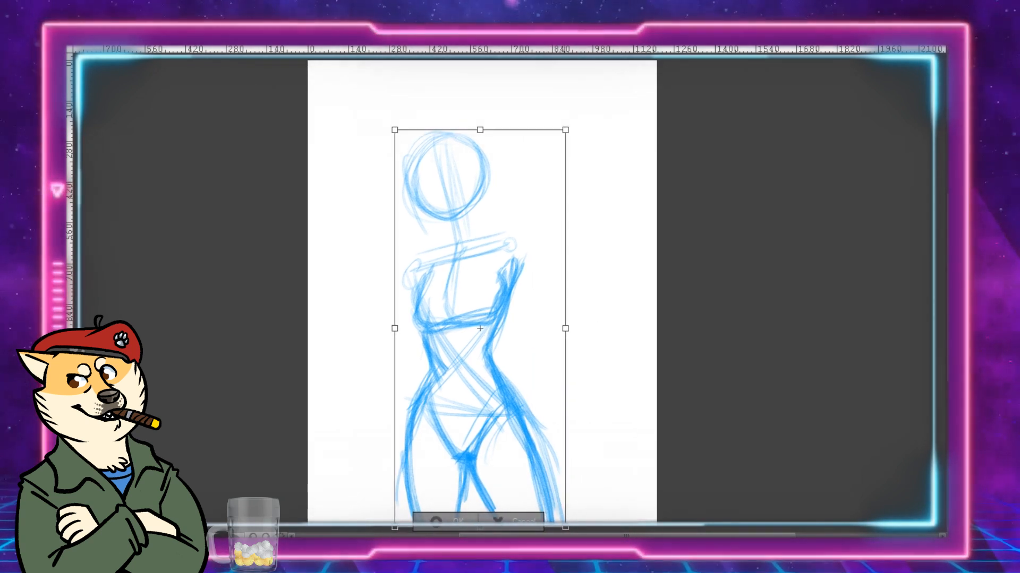
{"action": "key", "text": "Return"}
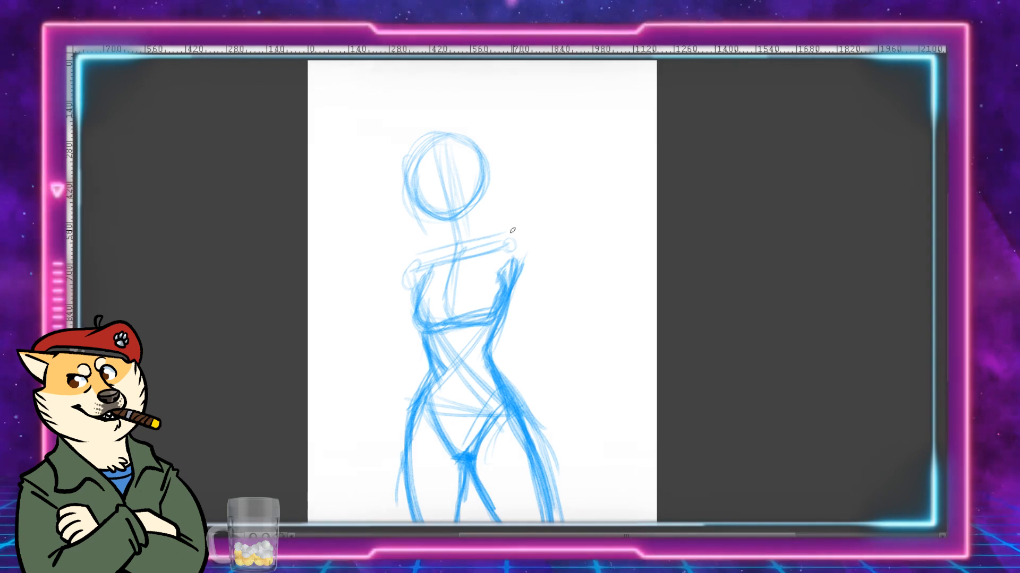
Step: Refine the head with a curved face guideline and a jaw, and redraw the neck and the slope of the shoulders
{"action": "mouse_move", "coordinate": [452, 139]}
{"action": "left_mouse_down"}
{"action": "mouse_move", "coordinate": [431, 207]}
{"action": "mouse_move", "coordinate": [483, 180]}
{"action": "mouse_move", "coordinate": [425, 159]}
{"action": "mouse_move", "coordinate": [460, 202]}
{"action": "mouse_move", "coordinate": [435, 208]}
{"action": "mouse_move", "coordinate": [467, 208]}
{"action": "mouse_move", "coordinate": [440, 229]}
{"action": "mouse_move", "coordinate": [487, 190]}
{"action": "left_mouse_up"}
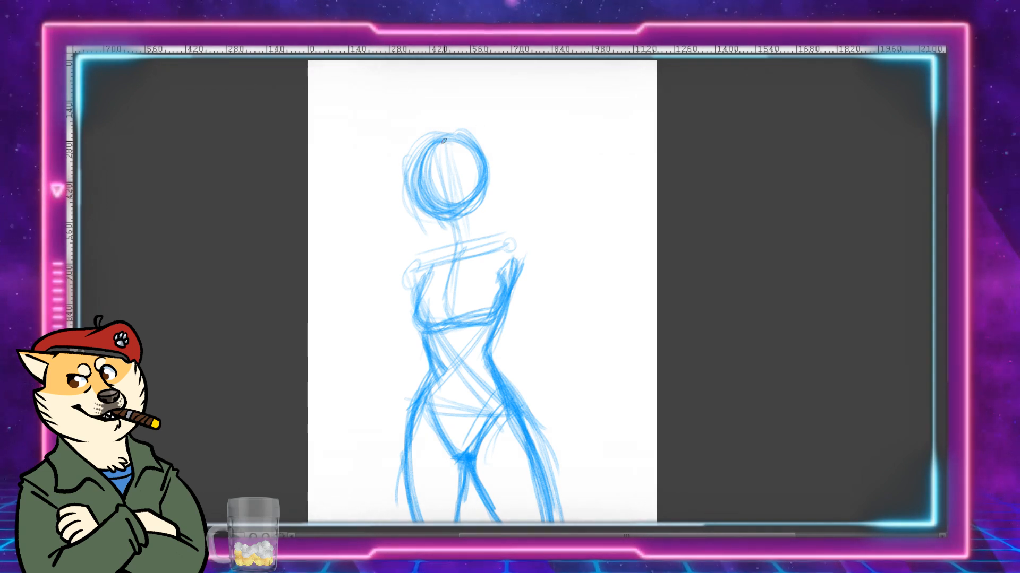
{"action": "mouse_move", "coordinate": [444, 140]}
{"action": "left_mouse_down"}
{"action": "mouse_move", "coordinate": [468, 237]}
{"action": "mouse_move", "coordinate": [436, 194]}
{"action": "mouse_move", "coordinate": [475, 191]}
{"action": "mouse_move", "coordinate": [488, 202]}
{"action": "mouse_move", "coordinate": [488, 180]}
{"action": "mouse_move", "coordinate": [490, 206]}
{"action": "mouse_move", "coordinate": [441, 234]}
{"action": "mouse_move", "coordinate": [473, 238]}
{"action": "mouse_move", "coordinate": [459, 165]}
{"action": "mouse_move", "coordinate": [486, 213]}
{"action": "mouse_move", "coordinate": [478, 231]}
{"action": "mouse_move", "coordinate": [462, 189]}
{"action": "mouse_move", "coordinate": [479, 217]}
{"action": "mouse_move", "coordinate": [430, 207]}
{"action": "mouse_move", "coordinate": [425, 223]}
{"action": "mouse_move", "coordinate": [416, 170]}
{"action": "mouse_move", "coordinate": [437, 224]}
{"action": "mouse_move", "coordinate": [483, 215]}
{"action": "mouse_move", "coordinate": [443, 266]}
{"action": "mouse_move", "coordinate": [475, 224]}
{"action": "mouse_move", "coordinate": [499, 248]}
{"action": "mouse_move", "coordinate": [510, 242]}
{"action": "left_mouse_up"}
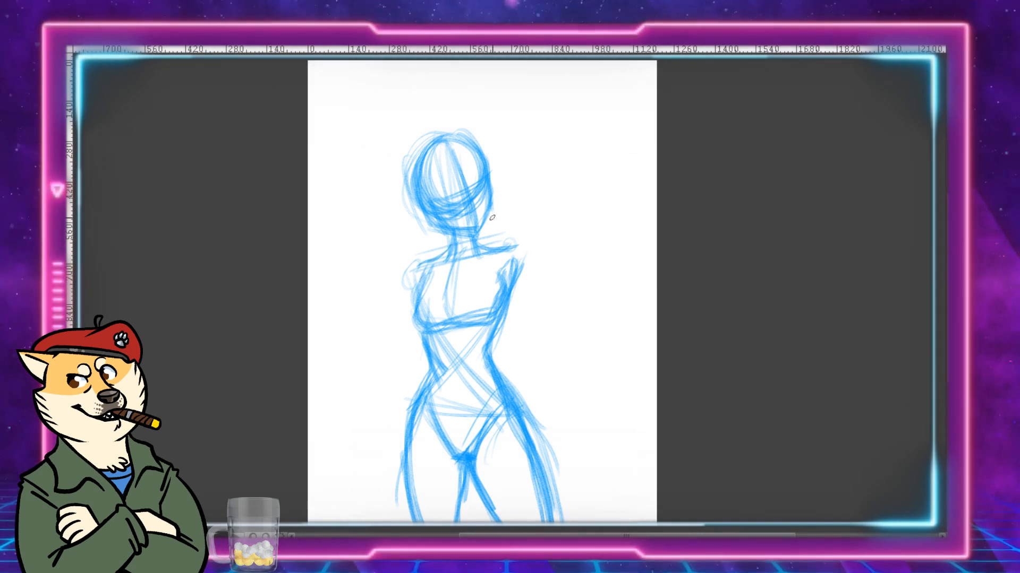
Step: Sketch the left-hand arm hanging beside the torso from the shoulder, slightly bent at the elbow, and add a rough hand
{"action": "mouse_move", "coordinate": [439, 240]}
{"action": "left_mouse_down"}
{"action": "mouse_move", "coordinate": [419, 280]}
{"action": "mouse_move", "coordinate": [440, 250]}
{"action": "mouse_move", "coordinate": [418, 260]}
{"action": "mouse_move", "coordinate": [405, 345]}
{"action": "mouse_move", "coordinate": [425, 333]}
{"action": "mouse_move", "coordinate": [417, 283]}
{"action": "mouse_move", "coordinate": [395, 393]}
{"action": "mouse_move", "coordinate": [403, 381]}
{"action": "mouse_move", "coordinate": [394, 365]}
{"action": "mouse_move", "coordinate": [384, 406]}
{"action": "mouse_move", "coordinate": [419, 353]}
{"action": "mouse_move", "coordinate": [387, 414]}
{"action": "left_mouse_up"}
{"action": "left_click_drag", "start_coordinate": [398, 343], "coordinate": [374, 415]}
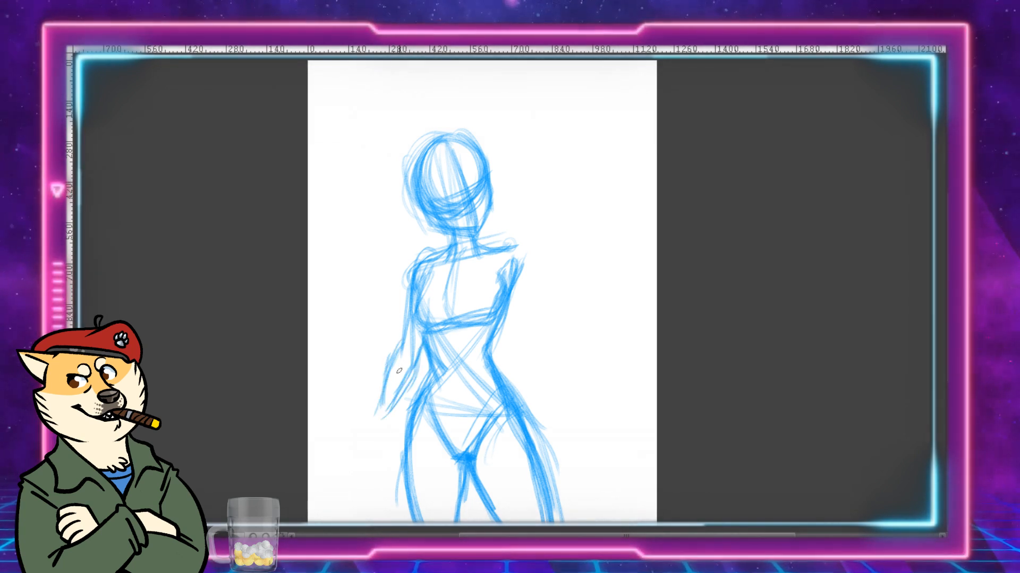
{"action": "mouse_move", "coordinate": [384, 379]}
{"action": "left_mouse_down"}
{"action": "mouse_move", "coordinate": [368, 421]}
{"action": "mouse_move", "coordinate": [380, 404]}
{"action": "mouse_move", "coordinate": [389, 425]}
{"action": "mouse_move", "coordinate": [387, 404]}
{"action": "mouse_move", "coordinate": [374, 457]}
{"action": "left_mouse_up"}
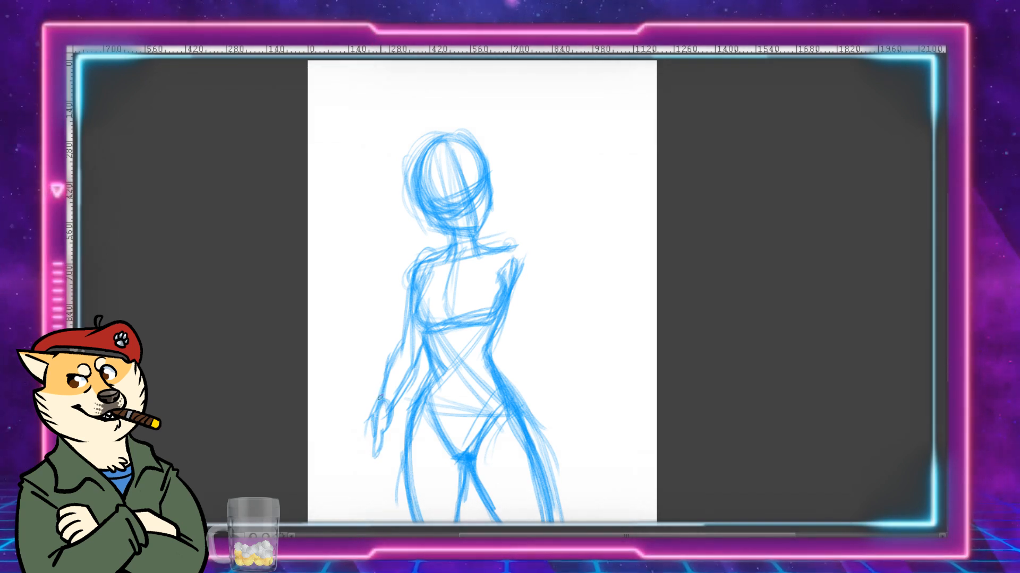
Step: Rework the hanging hand with bent fingers and firm up the contours of the forearm and upper arm
{"action": "mouse_move", "coordinate": [379, 398]}
{"action": "left_mouse_down"}
{"action": "mouse_move", "coordinate": [362, 457]}
{"action": "mouse_move", "coordinate": [367, 448]}
{"action": "mouse_move", "coordinate": [376, 467]}
{"action": "mouse_move", "coordinate": [380, 457]}
{"action": "mouse_move", "coordinate": [368, 440]}
{"action": "mouse_move", "coordinate": [373, 421]}
{"action": "mouse_move", "coordinate": [374, 452]}
{"action": "mouse_move", "coordinate": [385, 450]}
{"action": "left_mouse_up"}
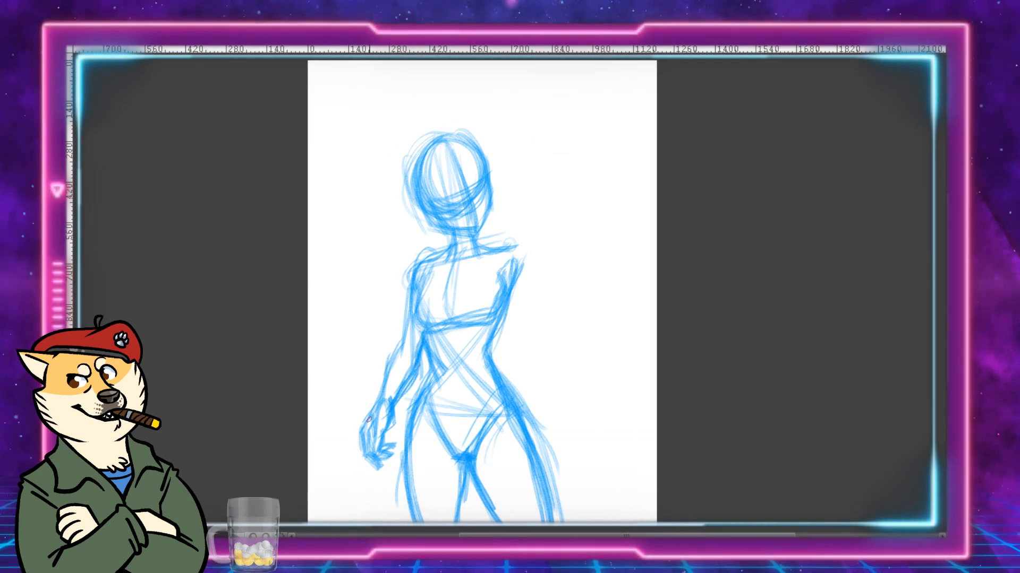
{"action": "left_click_drag", "start_coordinate": [369, 419], "coordinate": [383, 371]}
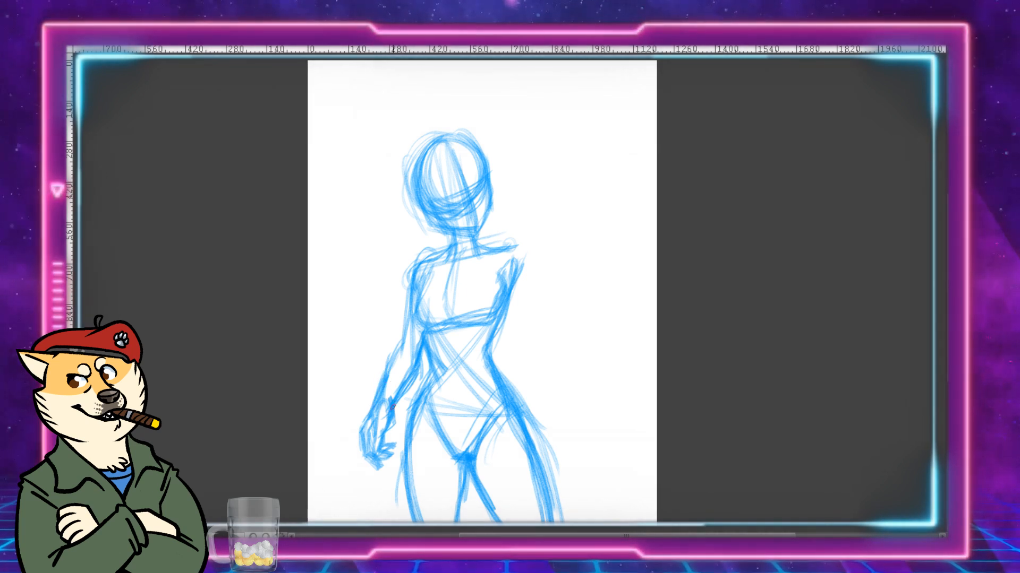
{"action": "left_click_drag", "start_coordinate": [370, 412], "coordinate": [393, 343]}
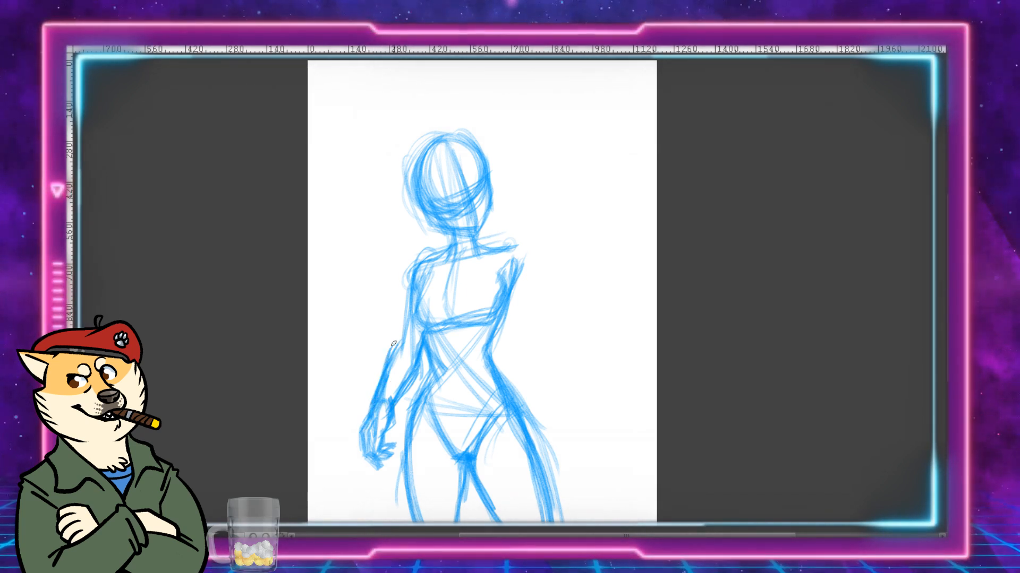
{"action": "mouse_move", "coordinate": [392, 402]}
{"action": "left_mouse_down"}
{"action": "mouse_move", "coordinate": [411, 368]}
{"action": "mouse_move", "coordinate": [401, 324]}
{"action": "mouse_move", "coordinate": [420, 272]}
{"action": "mouse_move", "coordinate": [443, 251]}
{"action": "left_mouse_up"}
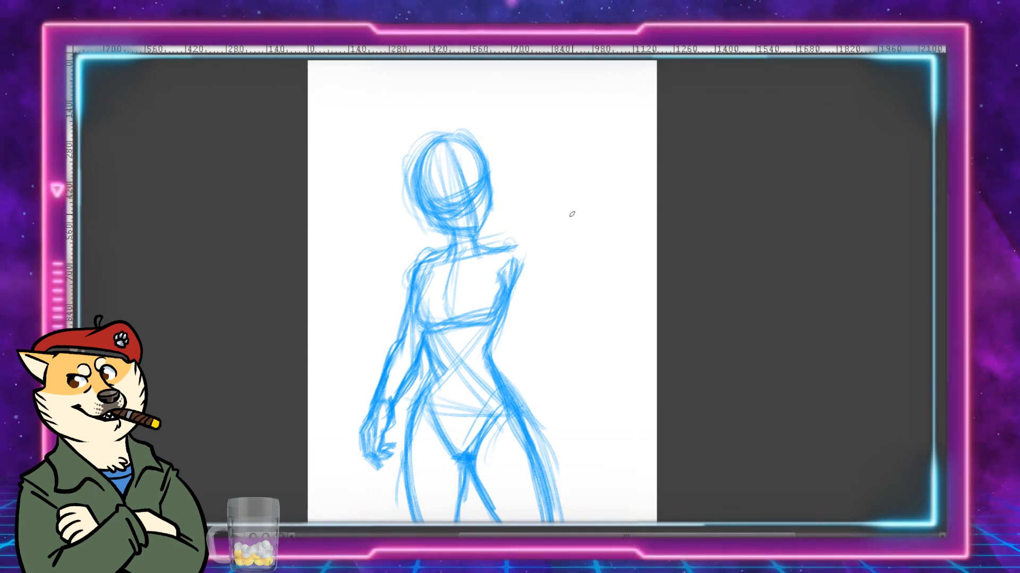
Step: Sketch an outstretched open hand beside the head, with a palm block, spread fingers, a thumb and a rounded forearm shape below it
{"action": "mouse_move", "coordinate": [561, 201]}
{"action": "left_mouse_down"}
{"action": "mouse_move", "coordinate": [545, 178]}
{"action": "mouse_move", "coordinate": [547, 198]}
{"action": "mouse_move", "coordinate": [568, 215]}
{"action": "mouse_move", "coordinate": [550, 196]}
{"action": "mouse_move", "coordinate": [551, 170]}
{"action": "mouse_move", "coordinate": [570, 173]}
{"action": "mouse_move", "coordinate": [547, 197]}
{"action": "mouse_move", "coordinate": [573, 176]}
{"action": "mouse_move", "coordinate": [587, 214]}
{"action": "mouse_move", "coordinate": [603, 210]}
{"action": "mouse_move", "coordinate": [561, 190]}
{"action": "mouse_move", "coordinate": [592, 212]}
{"action": "left_mouse_up"}
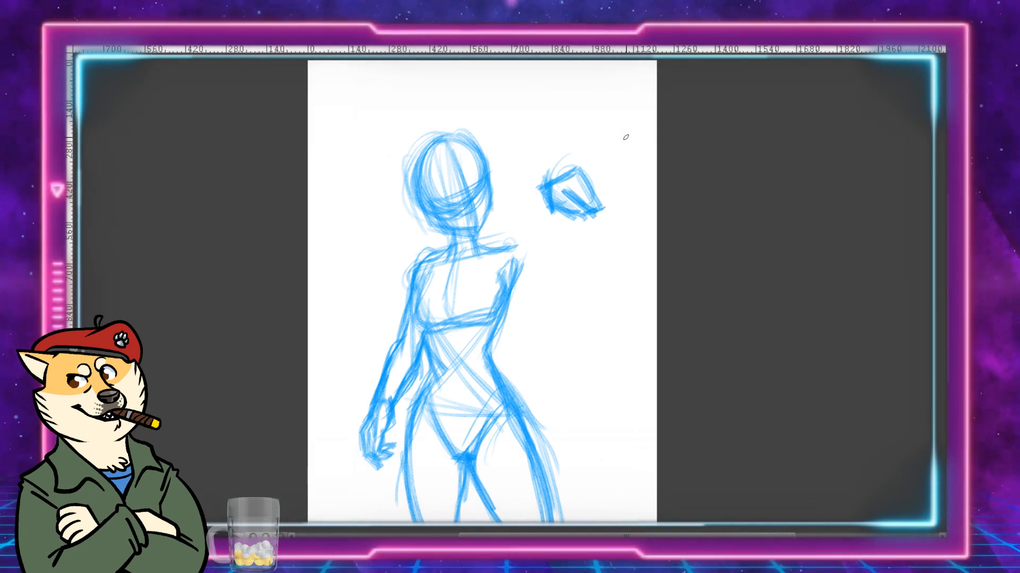
{"action": "mouse_move", "coordinate": [575, 175]}
{"action": "left_mouse_down"}
{"action": "mouse_move", "coordinate": [602, 128]}
{"action": "mouse_move", "coordinate": [579, 169]}
{"action": "mouse_move", "coordinate": [600, 173]}
{"action": "mouse_move", "coordinate": [626, 157]}
{"action": "mouse_move", "coordinate": [623, 171]}
{"action": "mouse_move", "coordinate": [587, 181]}
{"action": "mouse_move", "coordinate": [630, 155]}
{"action": "mouse_move", "coordinate": [615, 164]}
{"action": "mouse_move", "coordinate": [628, 190]}
{"action": "mouse_move", "coordinate": [594, 186]}
{"action": "mouse_move", "coordinate": [640, 183]}
{"action": "mouse_move", "coordinate": [610, 195]}
{"action": "mouse_move", "coordinate": [619, 183]}
{"action": "mouse_move", "coordinate": [631, 192]}
{"action": "mouse_move", "coordinate": [595, 206]}
{"action": "mouse_move", "coordinate": [616, 225]}
{"action": "mouse_move", "coordinate": [630, 219]}
{"action": "left_mouse_up"}
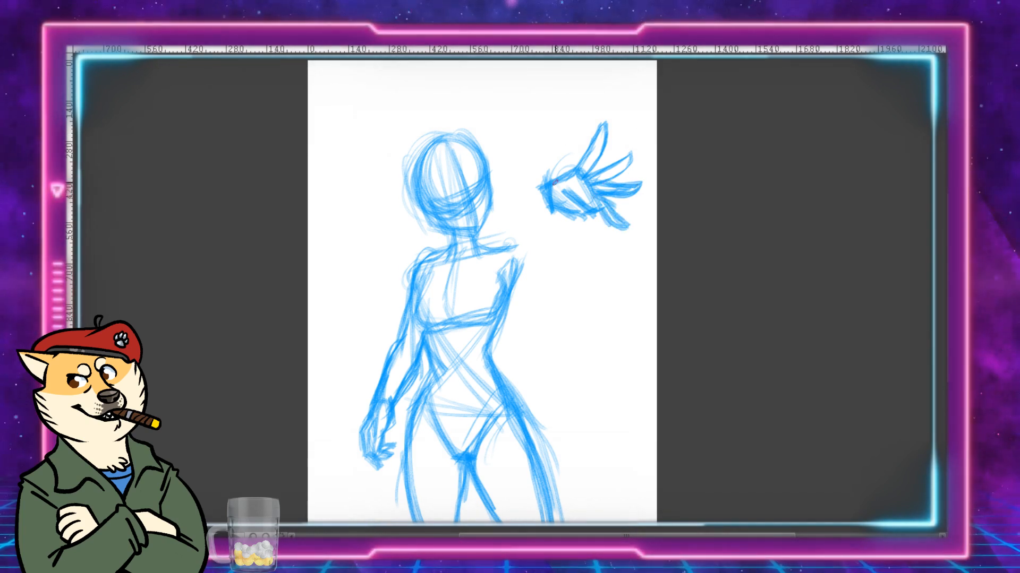
{"action": "mouse_move", "coordinate": [550, 207]}
{"action": "left_mouse_down"}
{"action": "mouse_move", "coordinate": [566, 190]}
{"action": "mouse_move", "coordinate": [561, 210]}
{"action": "mouse_move", "coordinate": [555, 178]}
{"action": "mouse_move", "coordinate": [546, 191]}
{"action": "mouse_move", "coordinate": [531, 152]}
{"action": "mouse_move", "coordinate": [542, 166]}
{"action": "mouse_move", "coordinate": [539, 197]}
{"action": "mouse_move", "coordinate": [563, 210]}
{"action": "mouse_move", "coordinate": [568, 230]}
{"action": "mouse_move", "coordinate": [544, 204]}
{"action": "mouse_move", "coordinate": [582, 231]}
{"action": "left_mouse_up"}
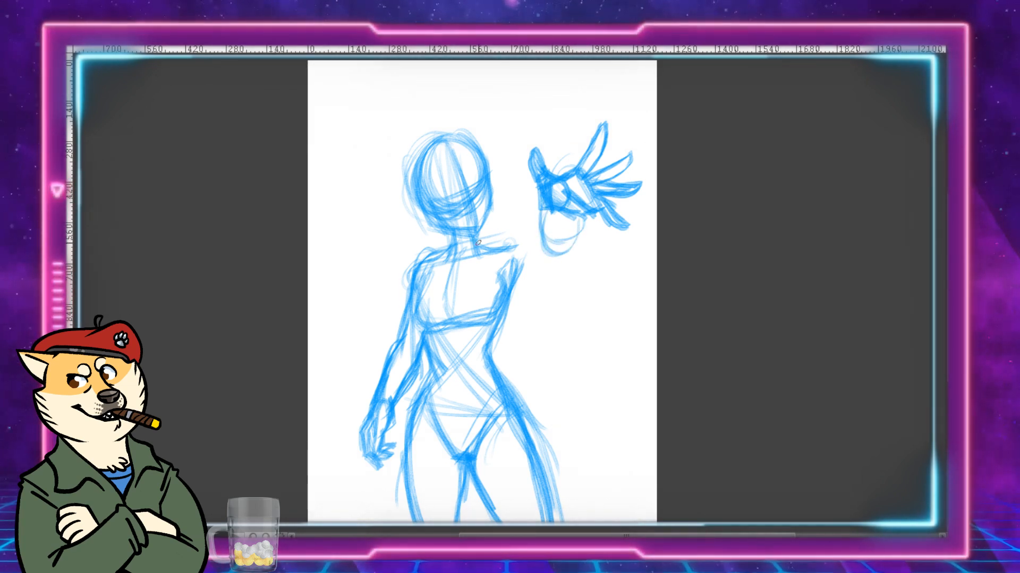
Step: Redraw the neck and shoulder slope on the raised-arm side, and sketch the breasts within the ribcage
{"action": "left_click_drag", "start_coordinate": [478, 242], "coordinate": [513, 236]}
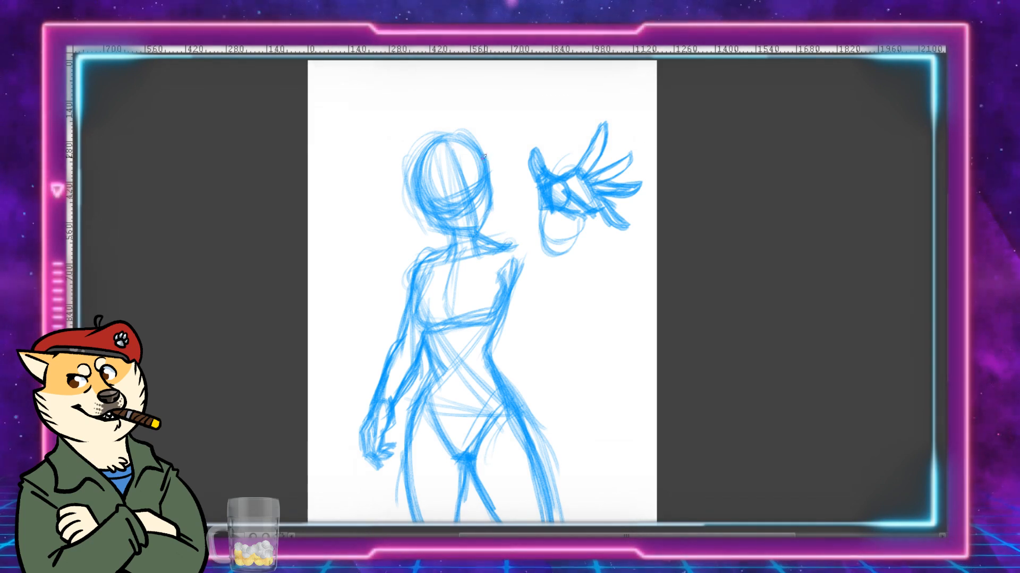
{"action": "mouse_move", "coordinate": [485, 185]}
{"action": "left_mouse_down"}
{"action": "mouse_move", "coordinate": [489, 218]}
{"action": "mouse_move", "coordinate": [418, 212]}
{"action": "mouse_move", "coordinate": [449, 136]}
{"action": "mouse_move", "coordinate": [477, 157]}
{"action": "left_mouse_up"}
{"action": "mouse_move", "coordinate": [483, 240]}
{"action": "left_mouse_down"}
{"action": "mouse_move", "coordinate": [482, 254]}
{"action": "mouse_move", "coordinate": [454, 257]}
{"action": "mouse_move", "coordinate": [487, 219]}
{"action": "left_mouse_up"}
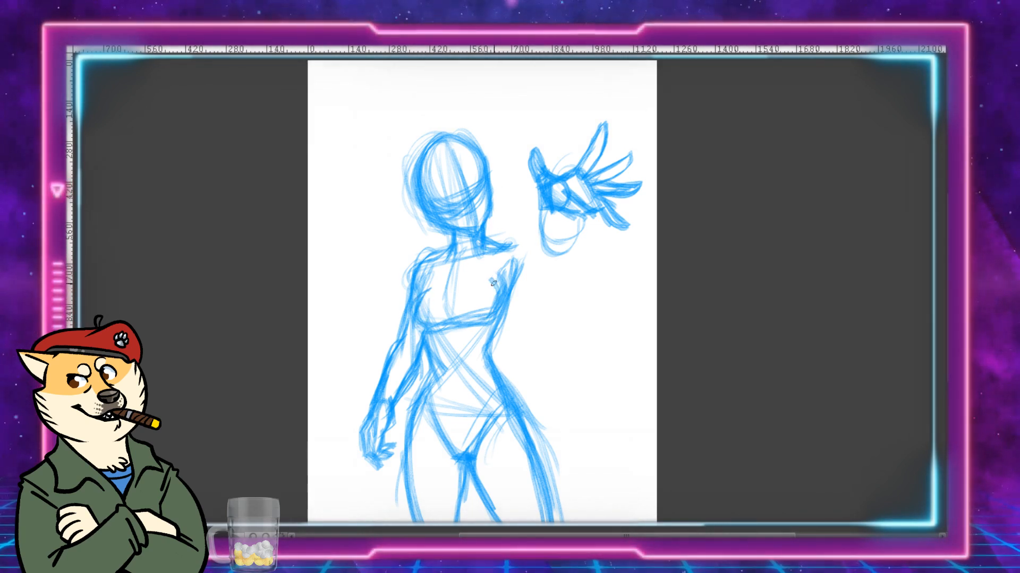
{"action": "mouse_move", "coordinate": [463, 282]}
{"action": "left_mouse_down"}
{"action": "mouse_move", "coordinate": [449, 319]}
{"action": "mouse_move", "coordinate": [447, 306]}
{"action": "mouse_move", "coordinate": [488, 320]}
{"action": "mouse_move", "coordinate": [450, 304]}
{"action": "mouse_move", "coordinate": [494, 316]}
{"action": "mouse_move", "coordinate": [454, 319]}
{"action": "left_mouse_up"}
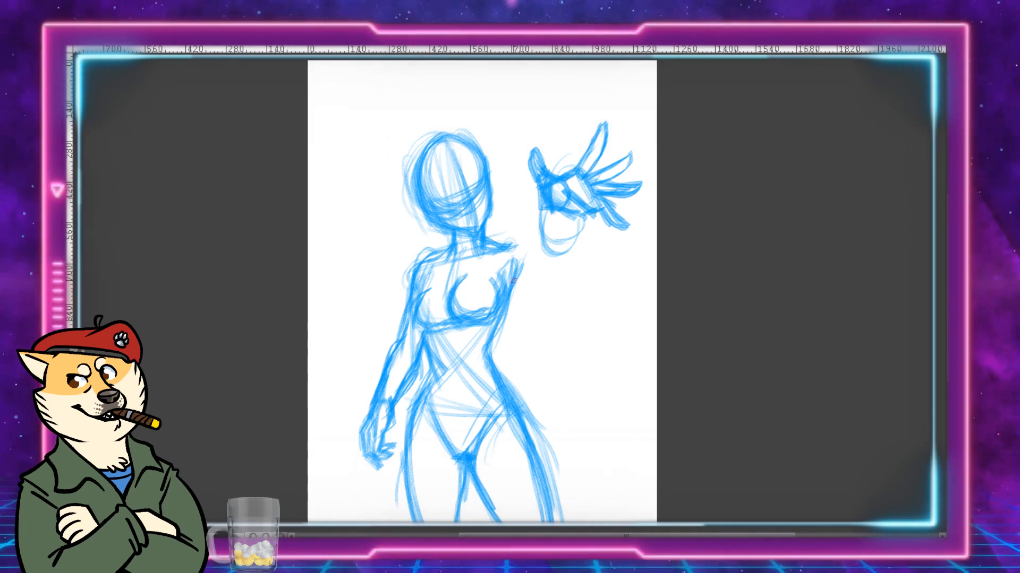
{"action": "mouse_move", "coordinate": [424, 281]}
{"action": "left_mouse_down"}
{"action": "mouse_move", "coordinate": [409, 325]}
{"action": "mouse_move", "coordinate": [437, 372]}
{"action": "left_mouse_up"}
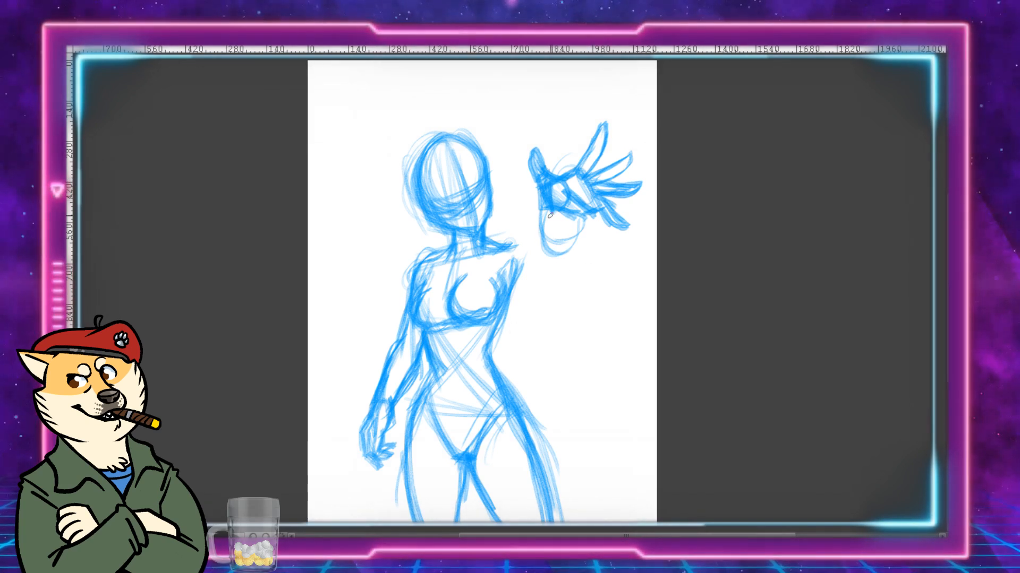
Step: Connect the outstretched hand to the shoulder with a foreshortened forearm and upper arm, and reinforce the opposite shoulder and the chest
{"action": "mouse_move", "coordinate": [502, 240]}
{"action": "left_mouse_down"}
{"action": "mouse_move", "coordinate": [515, 244]}
{"action": "mouse_move", "coordinate": [498, 268]}
{"action": "mouse_move", "coordinate": [514, 227]}
{"action": "mouse_move", "coordinate": [504, 275]}
{"action": "mouse_move", "coordinate": [530, 259]}
{"action": "mouse_move", "coordinate": [543, 212]}
{"action": "left_mouse_up"}
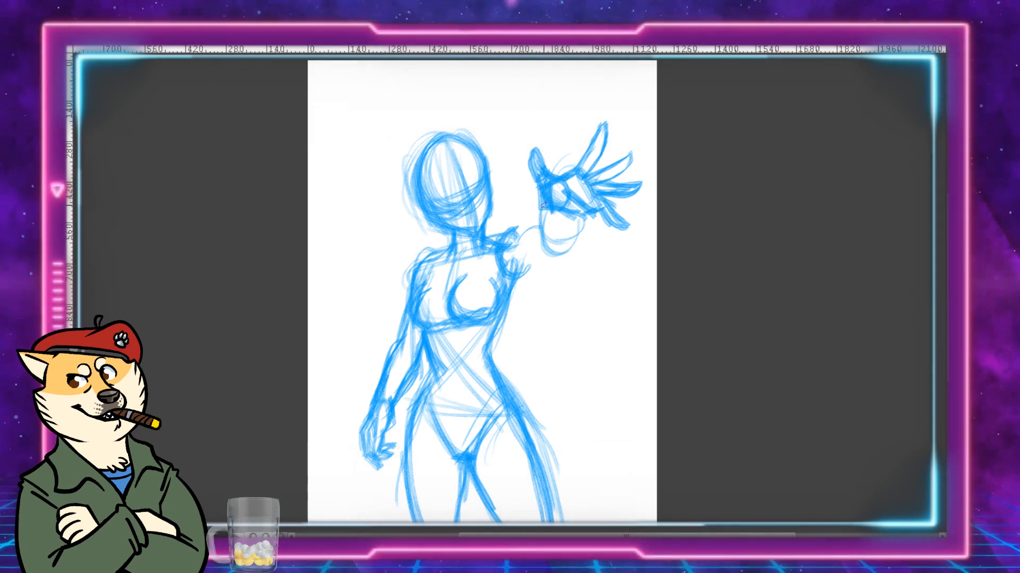
{"action": "mouse_move", "coordinate": [535, 249]}
{"action": "left_mouse_down"}
{"action": "mouse_move", "coordinate": [543, 214]}
{"action": "mouse_move", "coordinate": [552, 258]}
{"action": "left_mouse_up"}
{"action": "mouse_move", "coordinate": [583, 211]}
{"action": "left_mouse_down"}
{"action": "mouse_move", "coordinate": [563, 256]}
{"action": "mouse_move", "coordinate": [538, 255]}
{"action": "left_mouse_up"}
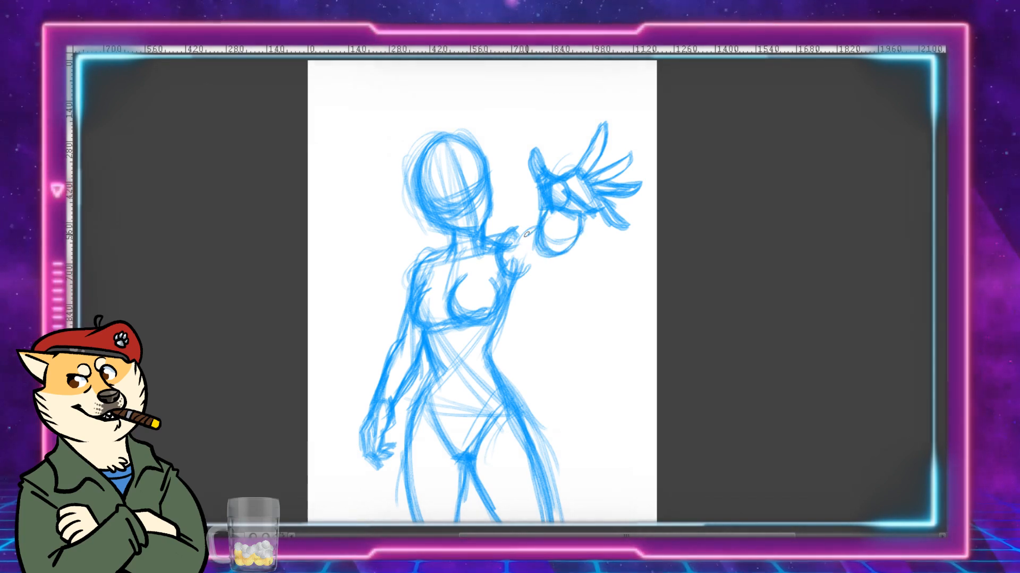
{"action": "mouse_move", "coordinate": [537, 218]}
{"action": "left_mouse_down"}
{"action": "mouse_move", "coordinate": [516, 270]}
{"action": "mouse_move", "coordinate": [551, 250]}
{"action": "left_mouse_up"}
{"action": "mouse_move", "coordinate": [509, 276]}
{"action": "left_mouse_down"}
{"action": "mouse_move", "coordinate": [552, 245]}
{"action": "mouse_move", "coordinate": [537, 259]}
{"action": "mouse_move", "coordinate": [547, 245]}
{"action": "mouse_move", "coordinate": [520, 226]}
{"action": "mouse_move", "coordinate": [416, 269]}
{"action": "left_mouse_up"}
{"action": "left_click_drag", "start_coordinate": [424, 268], "coordinate": [414, 298]}
{"action": "mouse_move", "coordinate": [442, 249]}
{"action": "left_mouse_down"}
{"action": "mouse_move", "coordinate": [417, 292]}
{"action": "mouse_move", "coordinate": [412, 274]}
{"action": "mouse_move", "coordinate": [425, 278]}
{"action": "mouse_move", "coordinate": [409, 306]}
{"action": "mouse_move", "coordinate": [415, 326]}
{"action": "mouse_move", "coordinate": [429, 326]}
{"action": "left_mouse_up"}
{"action": "mouse_move", "coordinate": [468, 274]}
{"action": "left_mouse_down"}
{"action": "mouse_move", "coordinate": [464, 325]}
{"action": "mouse_move", "coordinate": [486, 325]}
{"action": "left_mouse_up"}
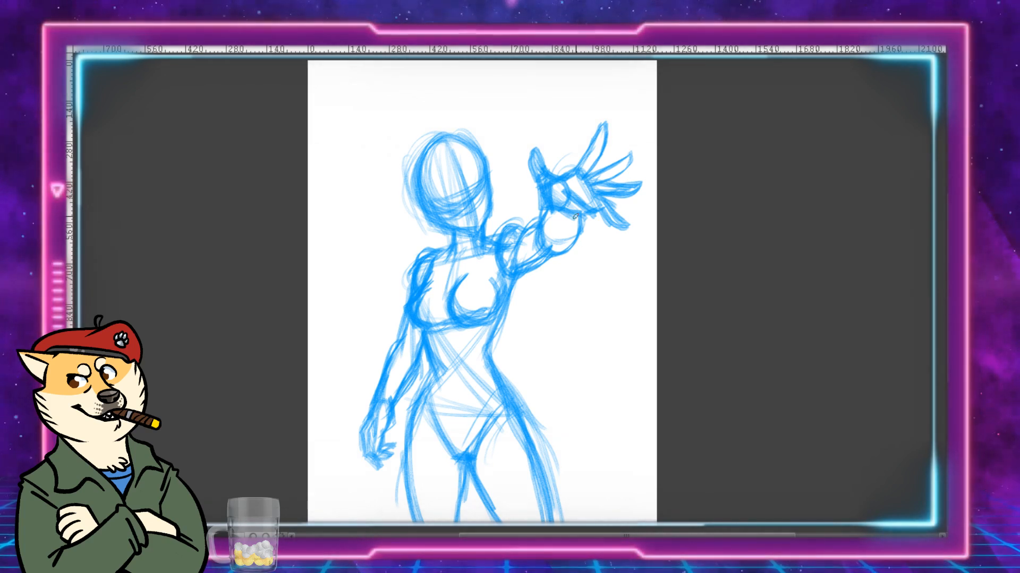
Step: Erase the guidelines inside the head, and redraw a narrower head outline, the jaw and the neck
{"action": "mouse_move", "coordinate": [446, 208]}
{"action": "left_mouse_down"}
{"action": "mouse_move", "coordinate": [440, 183]}
{"action": "mouse_move", "coordinate": [465, 159]}
{"action": "mouse_move", "coordinate": [481, 220]}
{"action": "mouse_move", "coordinate": [457, 159]}
{"action": "mouse_move", "coordinate": [449, 223]}
{"action": "mouse_move", "coordinate": [425, 162]}
{"action": "mouse_move", "coordinate": [409, 228]}
{"action": "mouse_move", "coordinate": [434, 221]}
{"action": "left_mouse_up"}
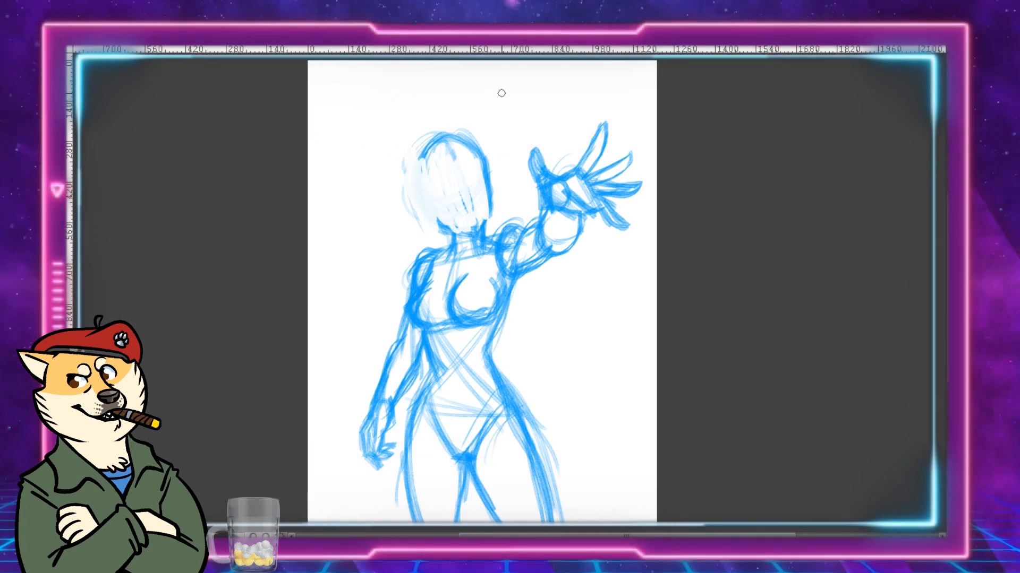
{"action": "mouse_move", "coordinate": [450, 223]}
{"action": "left_mouse_down"}
{"action": "mouse_move", "coordinate": [453, 159]}
{"action": "mouse_move", "coordinate": [492, 161]}
{"action": "mouse_move", "coordinate": [423, 182]}
{"action": "mouse_move", "coordinate": [434, 225]}
{"action": "mouse_move", "coordinate": [470, 232]}
{"action": "mouse_move", "coordinate": [492, 206]}
{"action": "mouse_move", "coordinate": [490, 167]}
{"action": "mouse_move", "coordinate": [438, 148]}
{"action": "mouse_move", "coordinate": [432, 225]}
{"action": "mouse_move", "coordinate": [422, 179]}
{"action": "mouse_move", "coordinate": [458, 140]}
{"action": "left_mouse_up"}
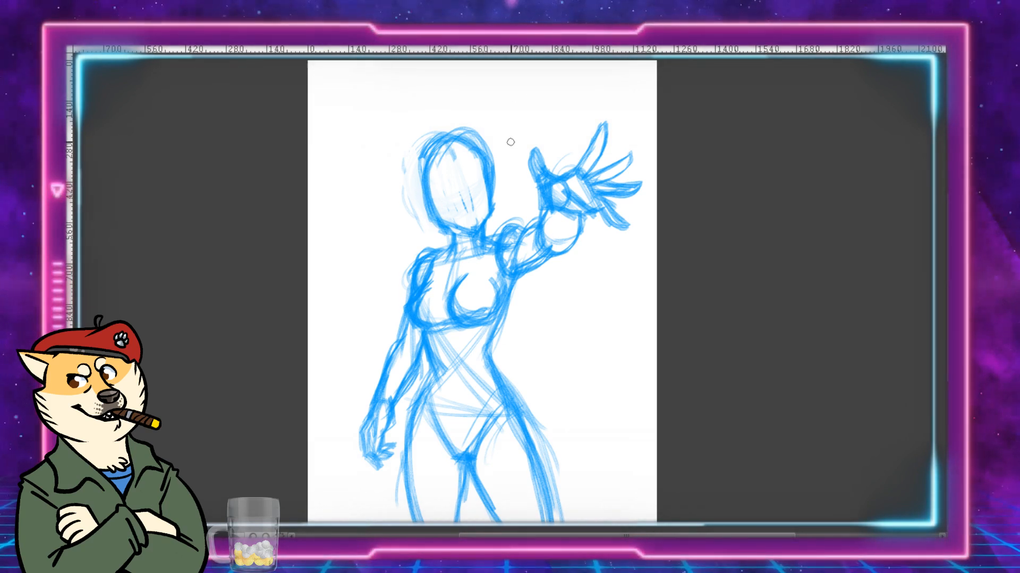
{"action": "left_click_drag", "start_coordinate": [453, 129], "coordinate": [494, 174]}
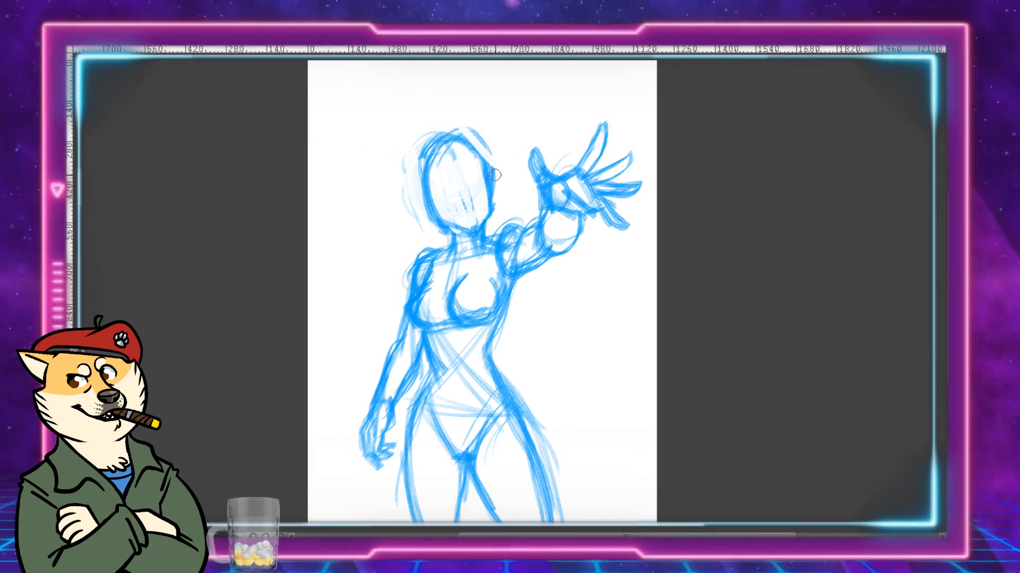
{"action": "mouse_move", "coordinate": [447, 145]}
{"action": "left_mouse_down"}
{"action": "mouse_move", "coordinate": [482, 171]}
{"action": "mouse_move", "coordinate": [478, 216]}
{"action": "mouse_move", "coordinate": [455, 218]}
{"action": "mouse_move", "coordinate": [433, 191]}
{"action": "mouse_move", "coordinate": [454, 250]}
{"action": "mouse_move", "coordinate": [452, 237]}
{"action": "left_mouse_up"}
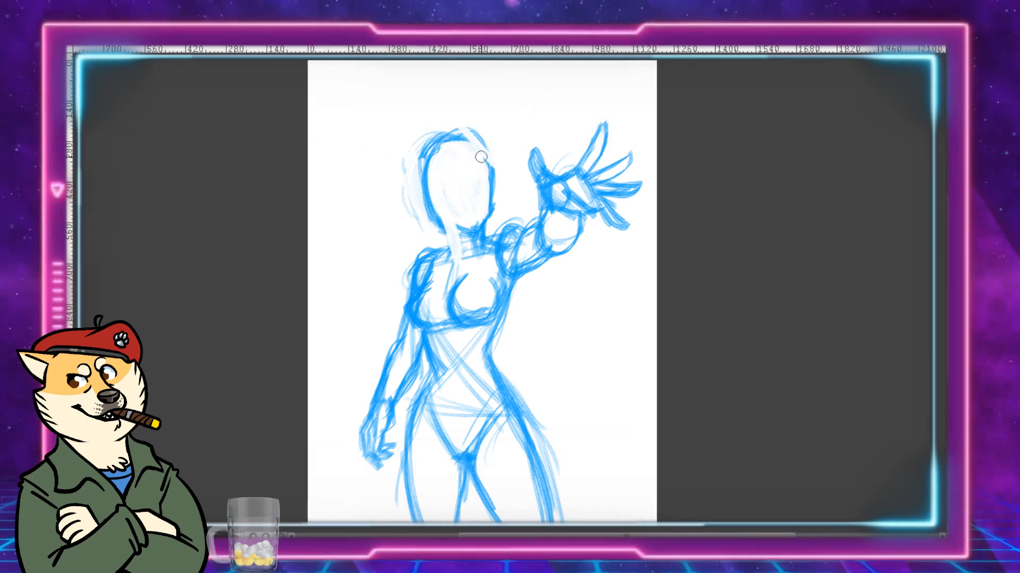
{"action": "mouse_move", "coordinate": [445, 218]}
{"action": "left_mouse_down"}
{"action": "mouse_move", "coordinate": [478, 229]}
{"action": "mouse_move", "coordinate": [493, 203]}
{"action": "mouse_move", "coordinate": [477, 226]}
{"action": "left_mouse_up"}
{"action": "mouse_move", "coordinate": [498, 167]}
{"action": "left_mouse_down"}
{"action": "mouse_move", "coordinate": [492, 204]}
{"action": "mouse_move", "coordinate": [491, 195]}
{"action": "left_mouse_up"}
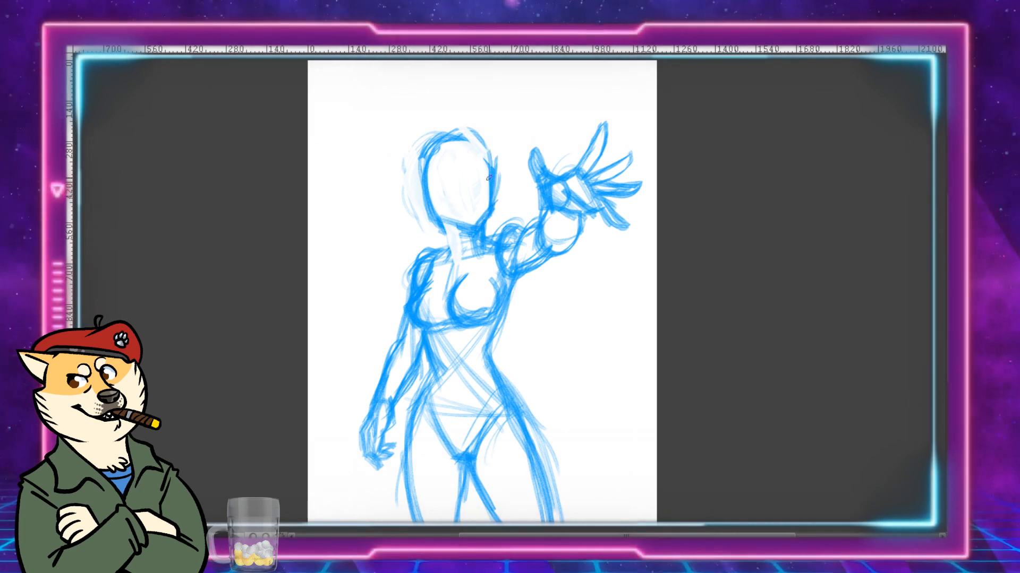
{"action": "mouse_move", "coordinate": [454, 131]}
{"action": "left_mouse_down"}
{"action": "mouse_move", "coordinate": [489, 206]}
{"action": "mouse_move", "coordinate": [433, 151]}
{"action": "mouse_move", "coordinate": [457, 260]}
{"action": "left_mouse_up"}
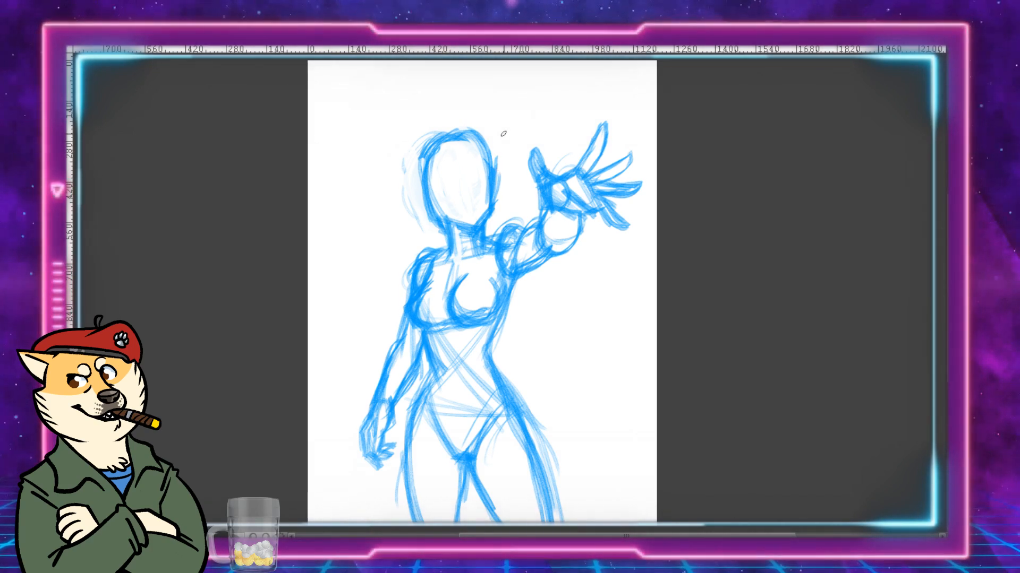
Step: Erase the head outline and redraw the head as a smaller oval with crossed face guidelines
{"action": "key", "text": "e"}
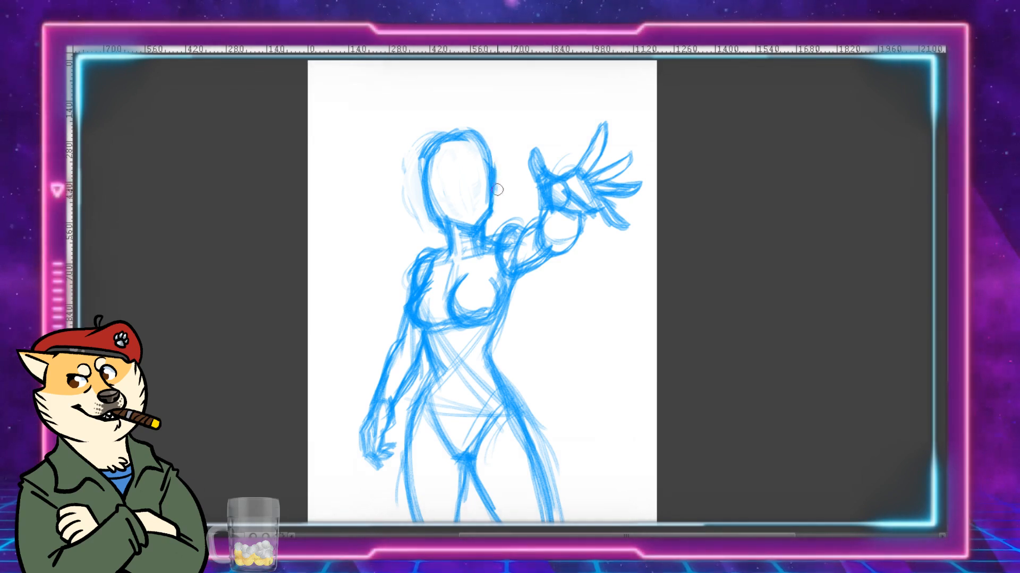
{"action": "mouse_move", "coordinate": [502, 194]}
{"action": "left_mouse_down"}
{"action": "mouse_move", "coordinate": [435, 134]}
{"action": "mouse_move", "coordinate": [460, 128]}
{"action": "mouse_move", "coordinate": [405, 154]}
{"action": "mouse_move", "coordinate": [440, 244]}
{"action": "left_mouse_up"}
{"action": "mouse_move", "coordinate": [481, 151]}
{"action": "left_mouse_down"}
{"action": "mouse_move", "coordinate": [488, 194]}
{"action": "mouse_move", "coordinate": [478, 175]}
{"action": "left_mouse_up"}
{"action": "key", "text": "b"}
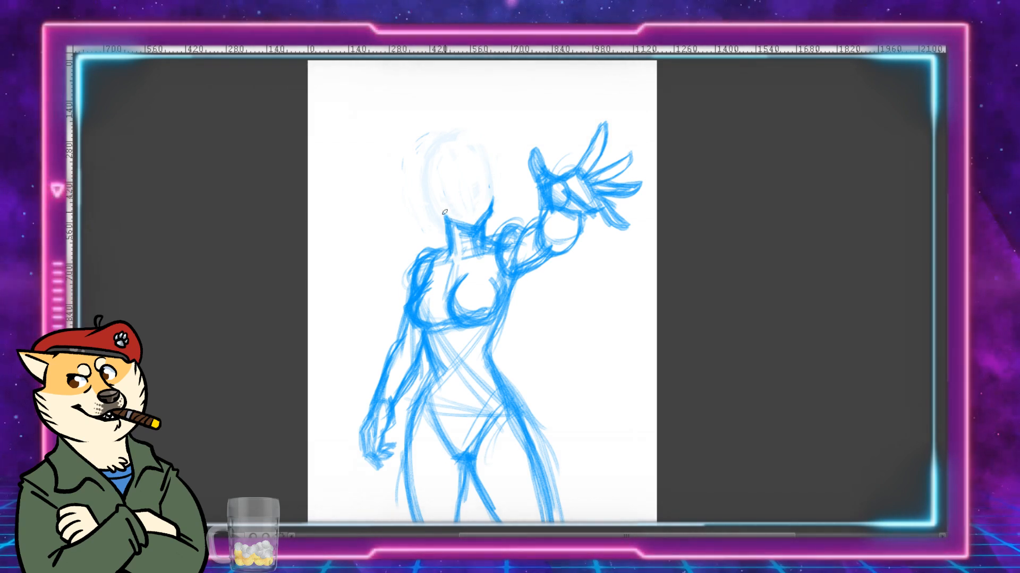
{"action": "mouse_move", "coordinate": [446, 212]}
{"action": "left_mouse_down"}
{"action": "mouse_move", "coordinate": [485, 160]}
{"action": "mouse_move", "coordinate": [472, 146]}
{"action": "mouse_move", "coordinate": [450, 213]}
{"action": "mouse_move", "coordinate": [459, 149]}
{"action": "mouse_move", "coordinate": [493, 183]}
{"action": "mouse_move", "coordinate": [446, 159]}
{"action": "mouse_move", "coordinate": [442, 168]}
{"action": "mouse_move", "coordinate": [438, 154]}
{"action": "mouse_move", "coordinate": [491, 175]}
{"action": "mouse_move", "coordinate": [477, 151]}
{"action": "mouse_move", "coordinate": [449, 214]}
{"action": "mouse_move", "coordinate": [491, 186]}
{"action": "mouse_move", "coordinate": [444, 191]}
{"action": "mouse_move", "coordinate": [491, 186]}
{"action": "mouse_move", "coordinate": [473, 186]}
{"action": "mouse_move", "coordinate": [469, 171]}
{"action": "mouse_move", "coordinate": [473, 233]}
{"action": "left_mouse_up"}
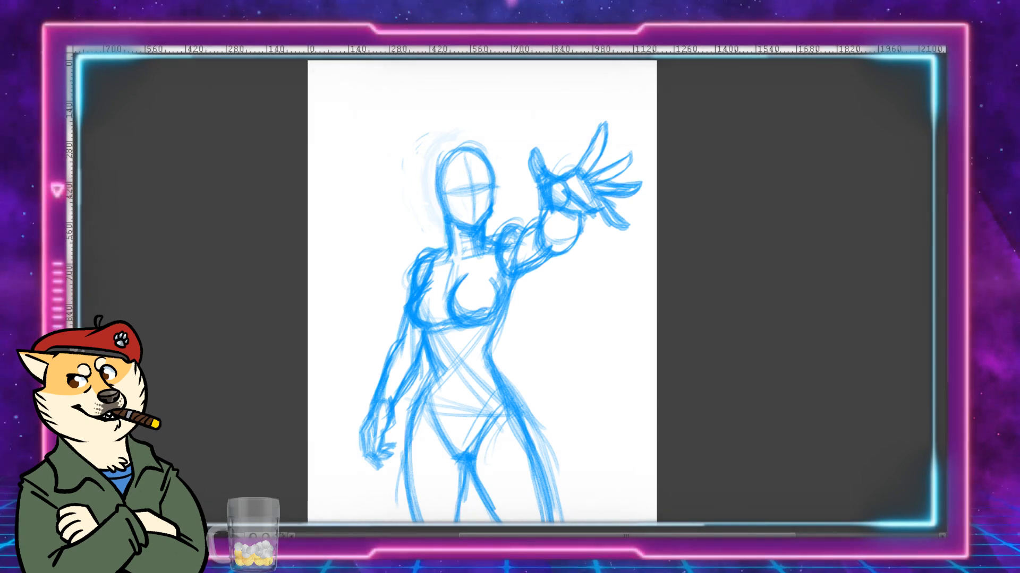
Step: Select the head with a freehand outline, enlarge it slightly, tilt it a little counterclockwise and deselect it
{"action": "mouse_move", "coordinate": [485, 229]}
{"action": "left_mouse_down"}
{"action": "mouse_move", "coordinate": [500, 197]}
{"action": "mouse_move", "coordinate": [430, 148]}
{"action": "mouse_move", "coordinate": [462, 236]}
{"action": "mouse_move", "coordinate": [476, 240]}
{"action": "left_mouse_up"}
{"action": "key", "text": "ctrl+t"}
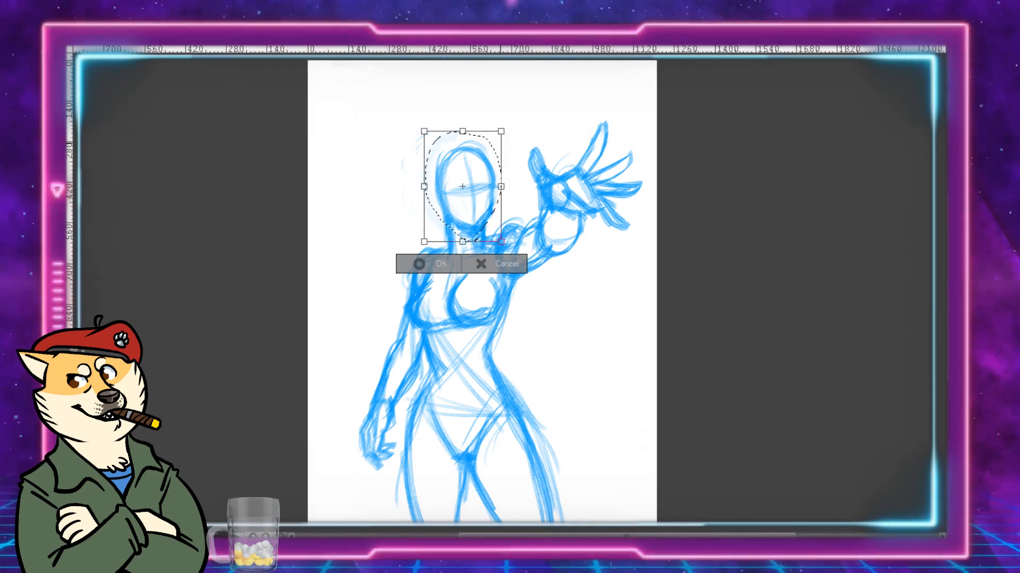
{"action": "mouse_move", "coordinate": [501, 132]}
{"action": "left_mouse_down"}
{"action": "mouse_move", "coordinate": [511, 117]}
{"action": "mouse_move", "coordinate": [498, 140]}
{"action": "left_mouse_up"}
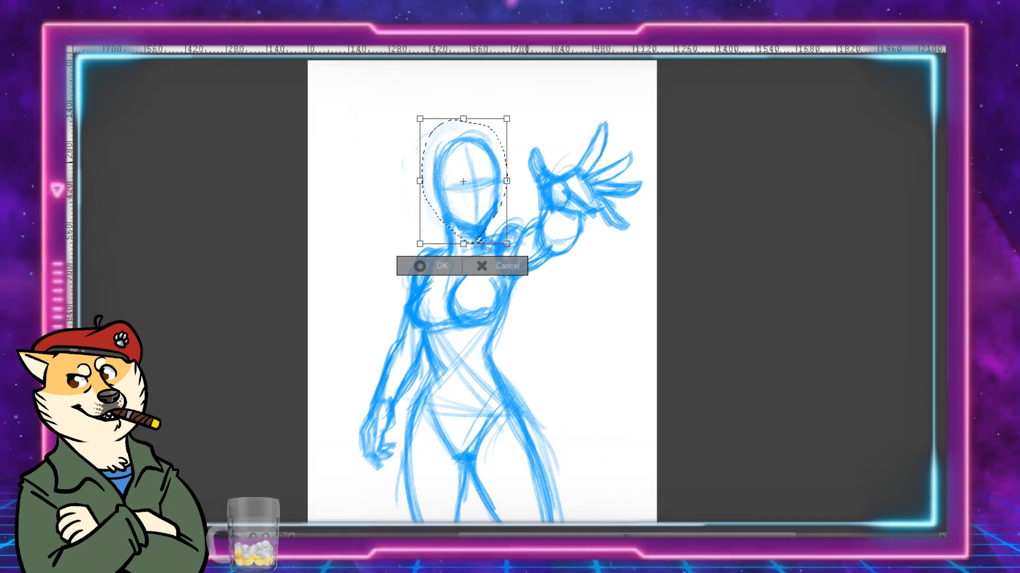
{"action": "left_click_drag", "start_coordinate": [526, 163], "coordinate": [525, 161]}
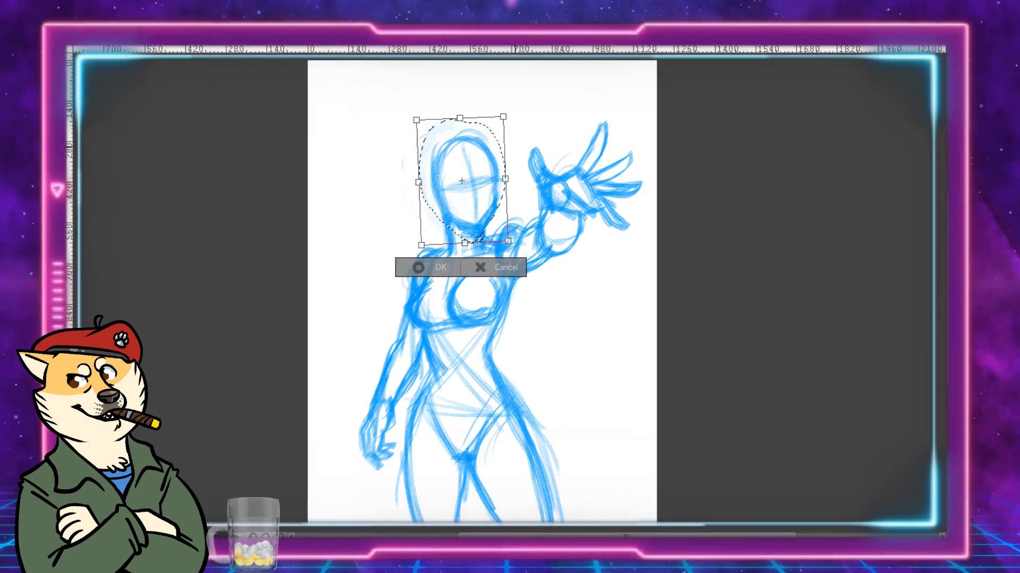
{"action": "key", "text": "Return"}
{"action": "key", "text": "ctrl+d"}
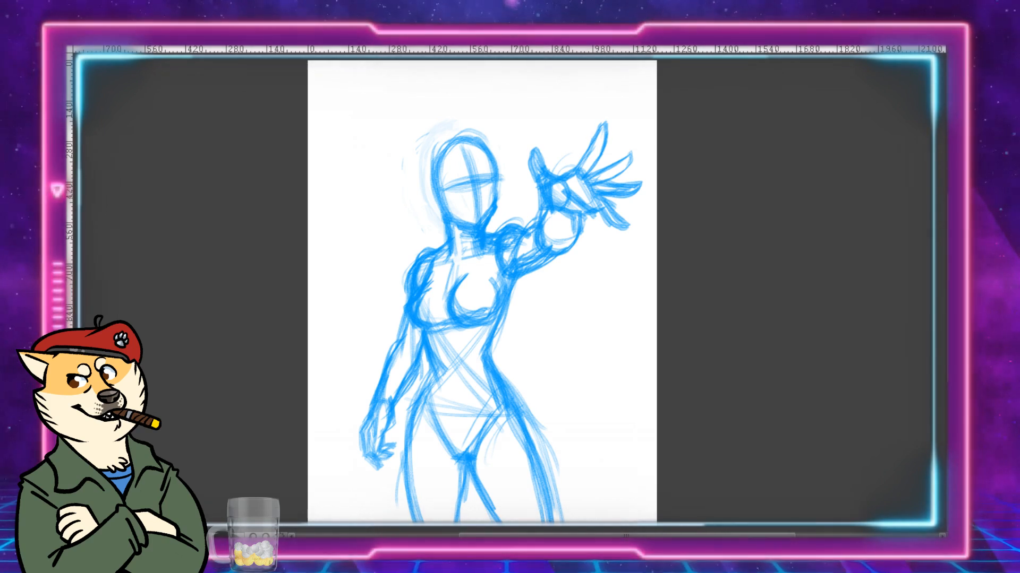
Step: Select the upper body with both arms above the waist, rotate it slightly clockwise, reposition it over the waist and deselect it
{"action": "mouse_move", "coordinate": [421, 374]}
{"action": "left_mouse_down"}
{"action": "mouse_move", "coordinate": [456, 368]}
{"action": "mouse_move", "coordinate": [630, 282]}
{"action": "mouse_move", "coordinate": [634, 98]}
{"action": "mouse_move", "coordinate": [354, 300]}
{"action": "mouse_move", "coordinate": [393, 481]}
{"action": "mouse_move", "coordinate": [399, 419]}
{"action": "mouse_move", "coordinate": [421, 374]}
{"action": "left_mouse_up"}
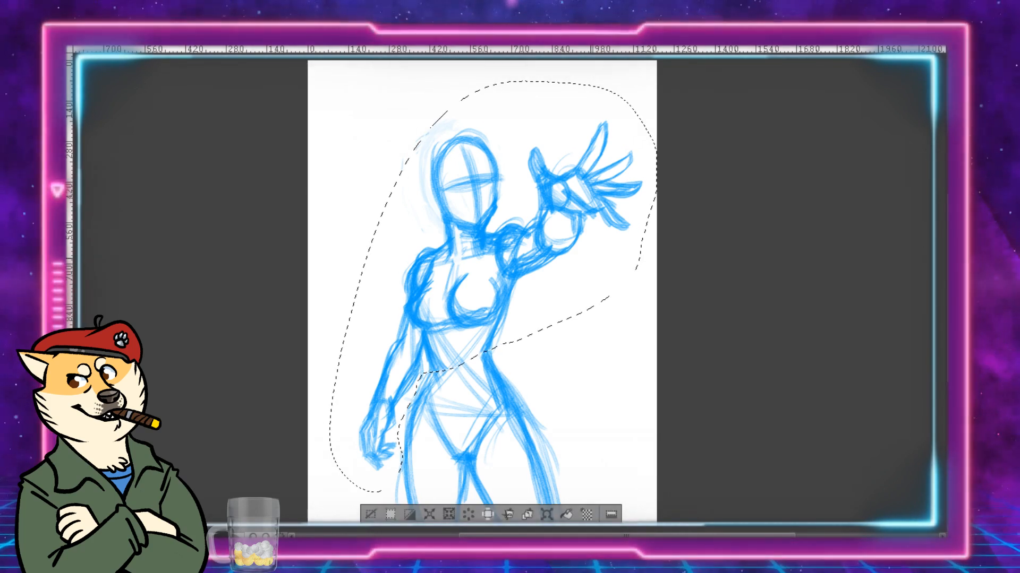
{"action": "key", "text": "ctrl+t"}
{"action": "mouse_move", "coordinate": [574, 298]}
{"action": "left_mouse_down"}
{"action": "mouse_move", "coordinate": [574, 278]}
{"action": "mouse_move", "coordinate": [573, 297]}
{"action": "left_mouse_up"}
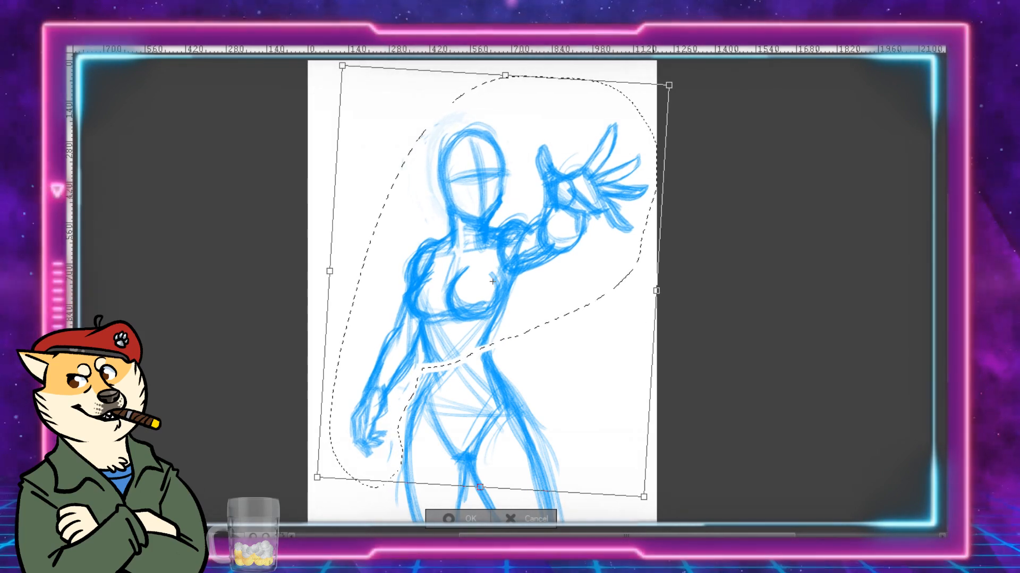
{"action": "left_click_drag", "start_coordinate": [493, 282], "coordinate": [495, 286]}
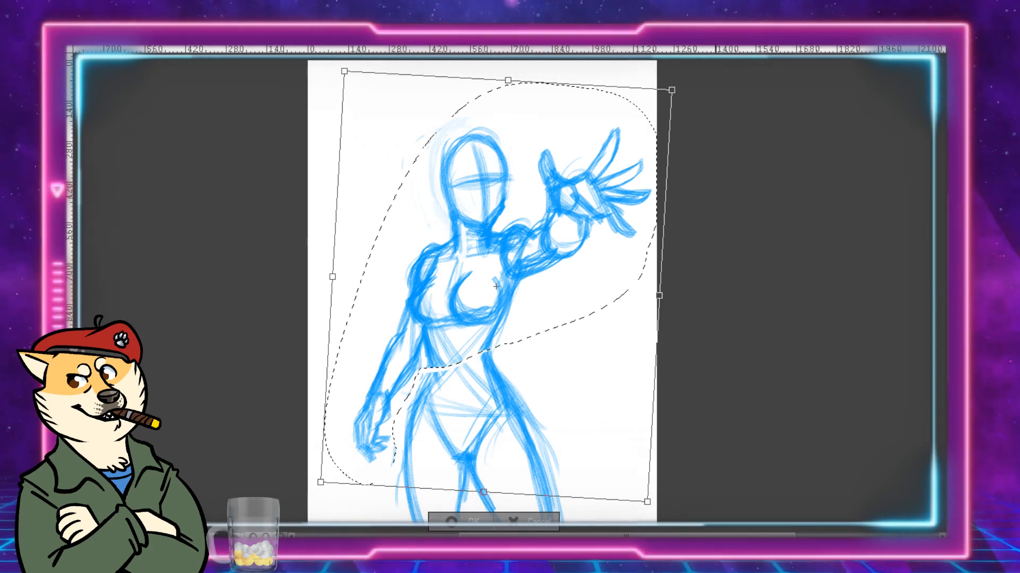
{"action": "key", "text": "Return"}
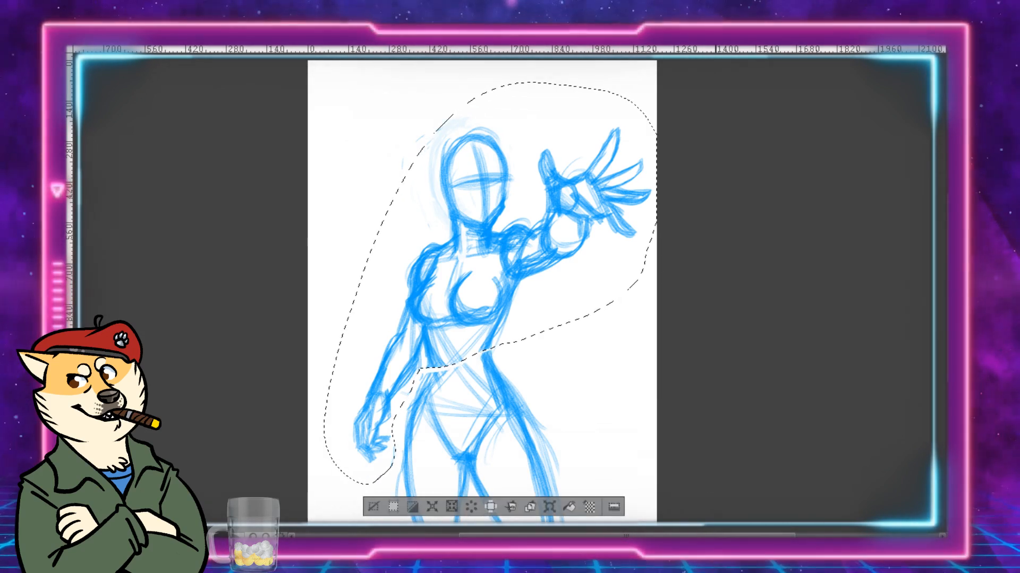
{"action": "key", "text": "ctrl+d"}
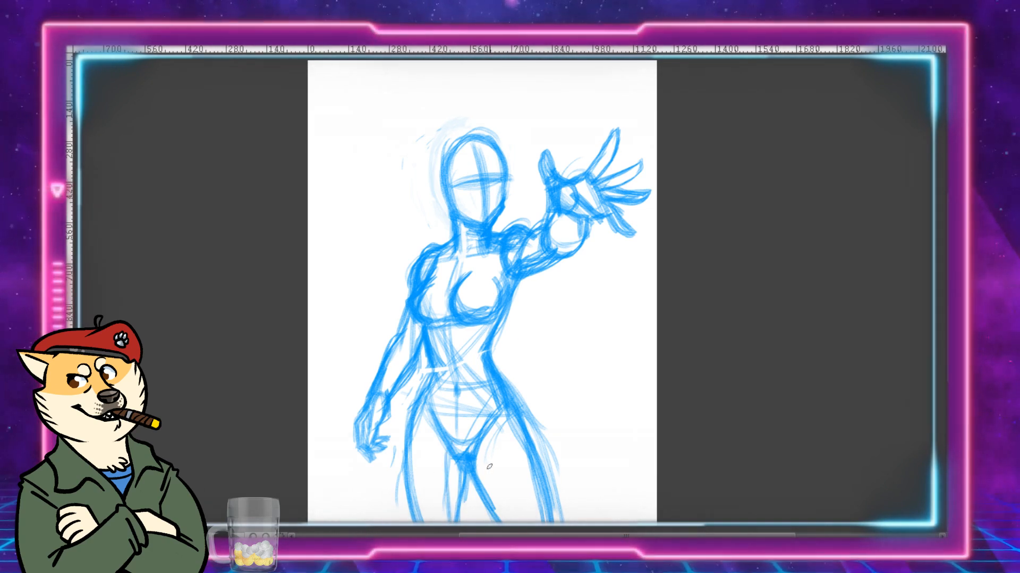
Step: Sketch construction lines inside both thighs from the hips and crotch down to the canvas's lower edge
{"action": "left_click_drag", "start_coordinate": [484, 445], "coordinate": [506, 511]}
{"action": "left_click_drag", "start_coordinate": [523, 436], "coordinate": [535, 505]}
{"action": "left_click_drag", "start_coordinate": [504, 451], "coordinate": [541, 507]}
{"action": "left_click_drag", "start_coordinate": [413, 414], "coordinate": [425, 495]}
{"action": "left_click_drag", "start_coordinate": [410, 458], "coordinate": [428, 503]}
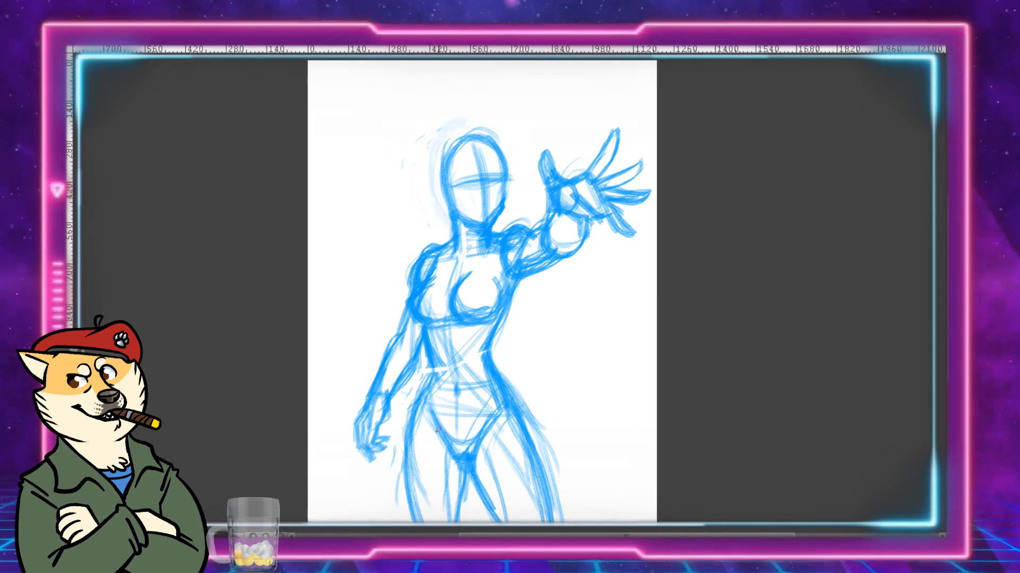
{"action": "left_click_drag", "start_coordinate": [438, 434], "coordinate": [428, 509]}
{"action": "left_click_drag", "start_coordinate": [428, 464], "coordinate": [426, 509]}
Step: Slim the outer contour of the right-hand hip and thigh by trimming its stray outer lines, undoing unwanted strokes
{"action": "left_click_drag", "start_coordinate": [505, 387], "coordinate": [530, 428]}
{"action": "left_click_drag", "start_coordinate": [519, 411], "coordinate": [552, 491]}
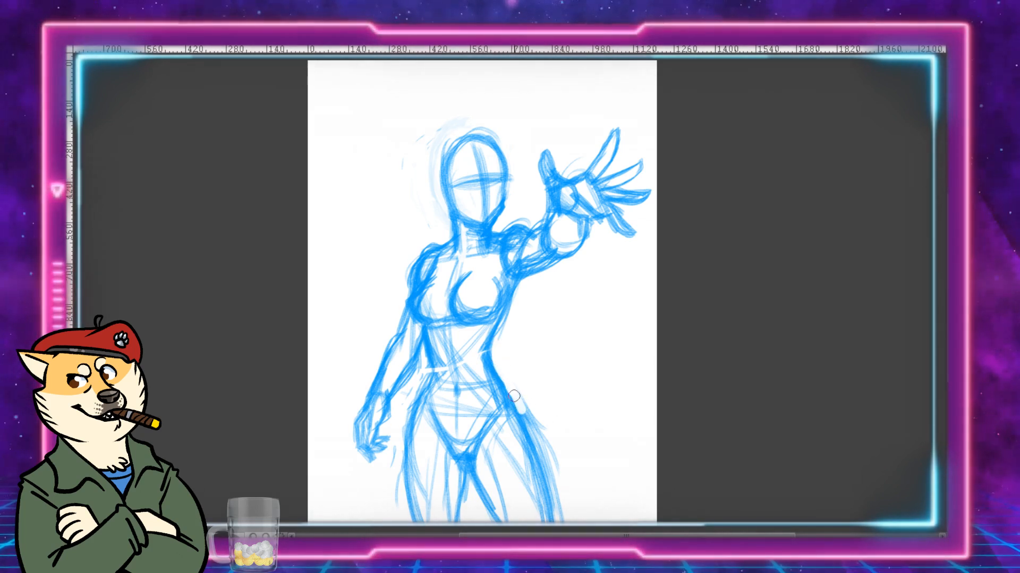
{"action": "key", "text": "ctrl+z"}
{"action": "key", "text": "ctrl+z"}
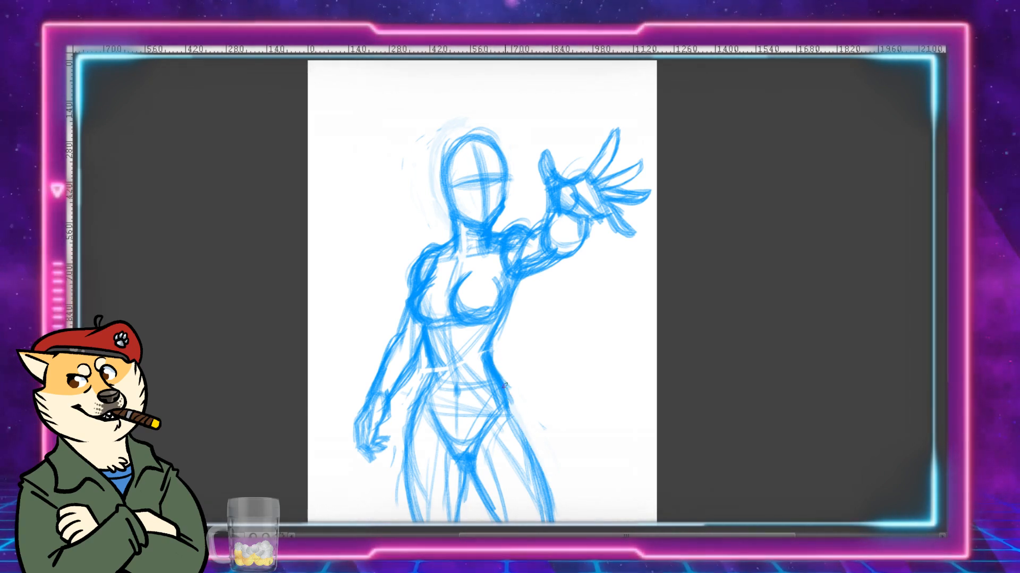
Step: Strengthen the outer contour of the right-hand thigh and the side of the torso just above the waist
{"action": "left_click_drag", "start_coordinate": [505, 386], "coordinate": [543, 463]}
{"action": "left_click_drag", "start_coordinate": [511, 412], "coordinate": [547, 509]}
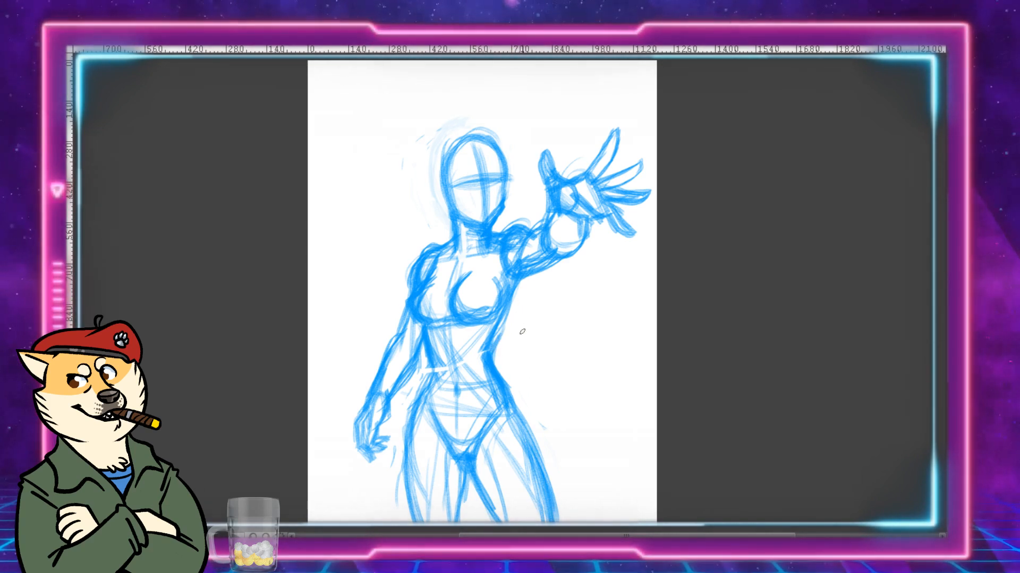
{"action": "left_click_drag", "start_coordinate": [496, 351], "coordinate": [509, 317]}
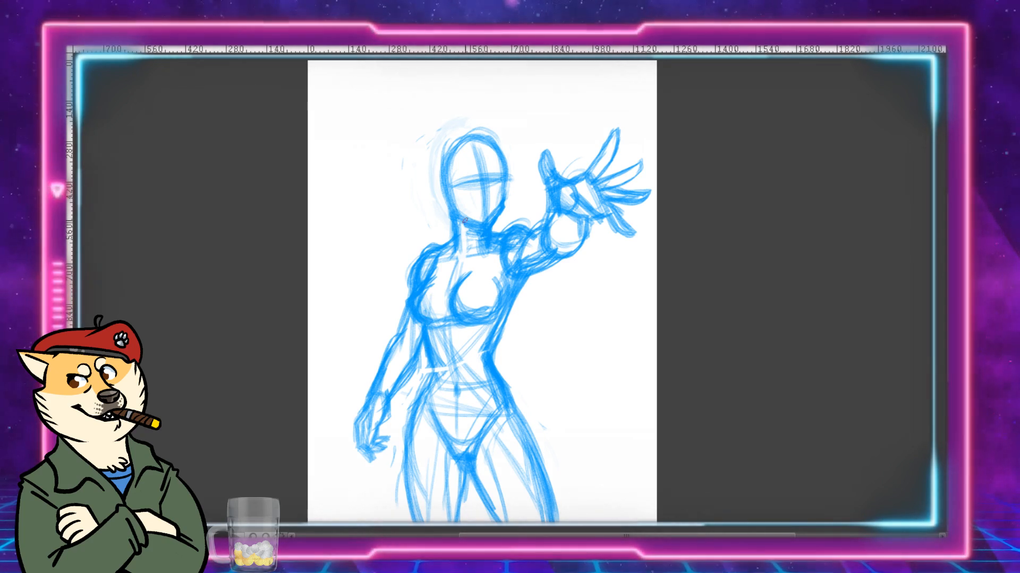
Step: Rework the right-hand chest contour by clearing its outer lines and leaving a simple inner and lower curve
{"action": "mouse_move", "coordinate": [467, 305]}
{"action": "left_mouse_down"}
{"action": "mouse_move", "coordinate": [476, 316]}
{"action": "mouse_move", "coordinate": [493, 293]}
{"action": "mouse_move", "coordinate": [477, 322]}
{"action": "mouse_move", "coordinate": [466, 273]}
{"action": "mouse_move", "coordinate": [463, 315]}
{"action": "mouse_move", "coordinate": [483, 321]}
{"action": "left_mouse_up"}
{"action": "key", "text": "p"}
{"action": "mouse_move", "coordinate": [452, 289]}
{"action": "left_mouse_down"}
{"action": "mouse_move", "coordinate": [478, 319]}
{"action": "mouse_move", "coordinate": [487, 313]}
{"action": "left_mouse_up"}
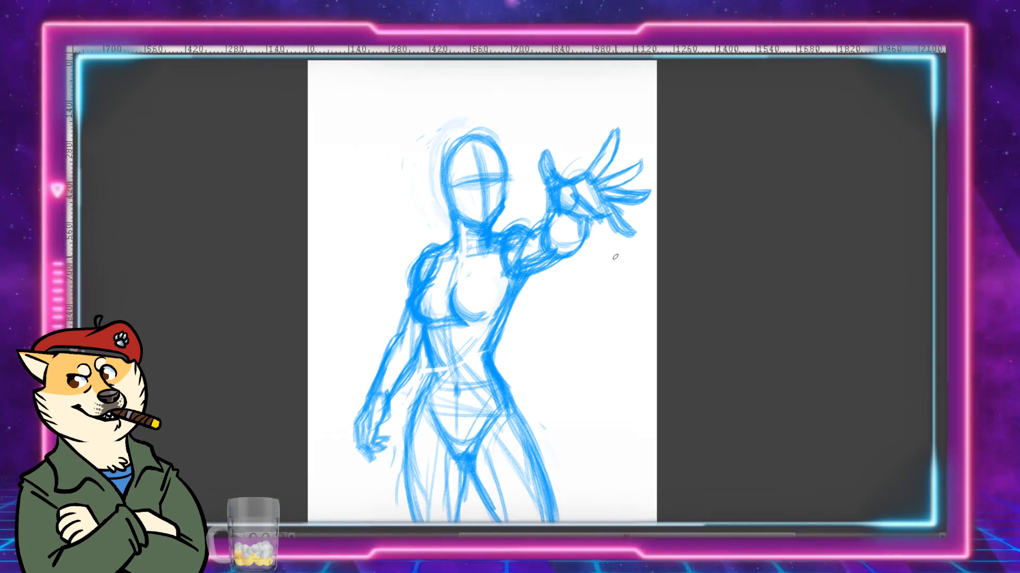
Step: Sketch the cape's outer drape hanging from the reaching forearm and curving back to the right-hand hip
{"action": "left_click_drag", "start_coordinate": [586, 237], "coordinate": [590, 325]}
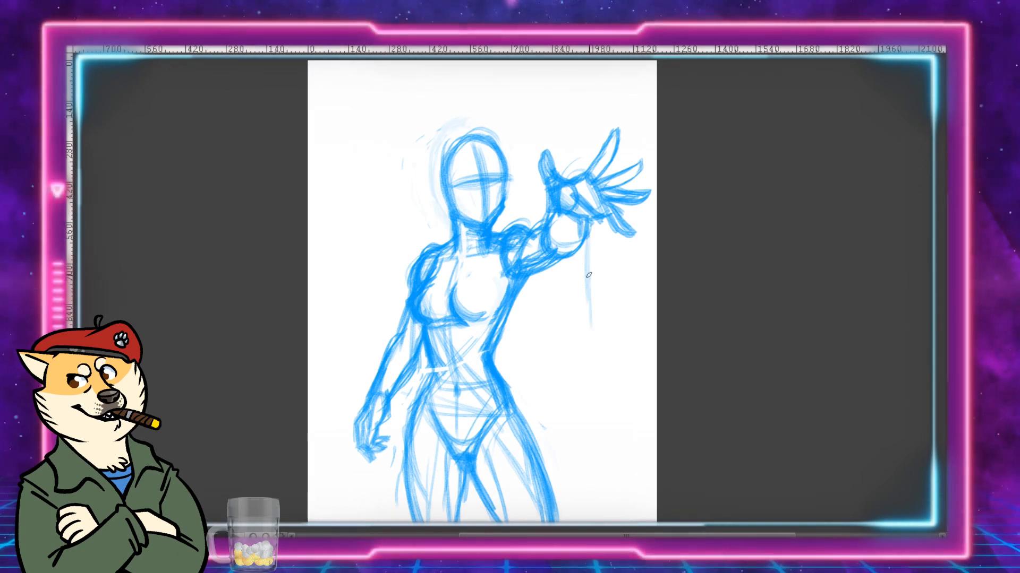
{"action": "mouse_move", "coordinate": [590, 224]}
{"action": "left_mouse_down"}
{"action": "mouse_move", "coordinate": [597, 395]}
{"action": "mouse_move", "coordinate": [552, 438]}
{"action": "left_mouse_up"}
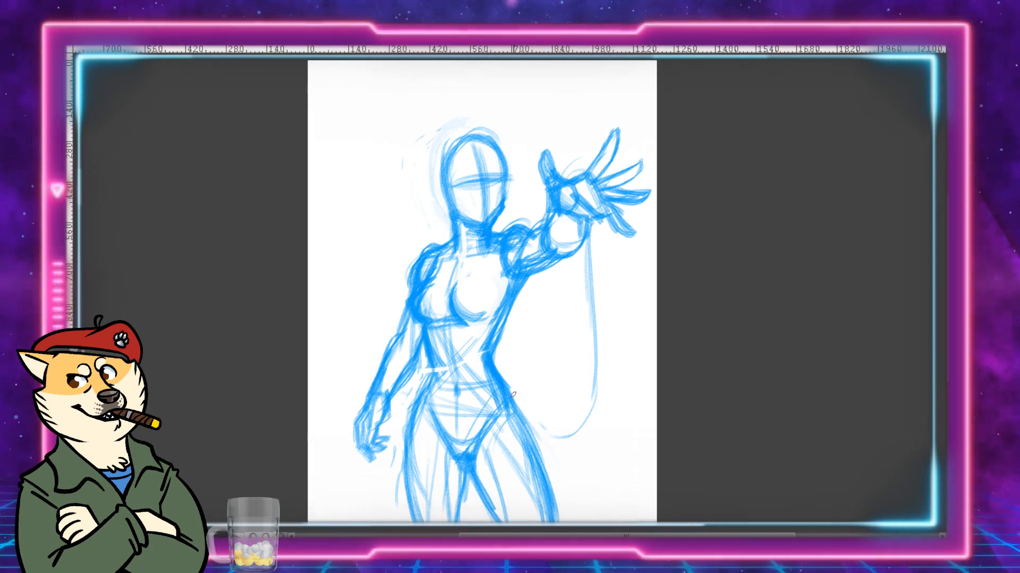
{"action": "mouse_move", "coordinate": [513, 404]}
{"action": "left_mouse_down"}
{"action": "mouse_move", "coordinate": [560, 446]}
{"action": "mouse_move", "coordinate": [587, 404]}
{"action": "mouse_move", "coordinate": [594, 420]}
{"action": "mouse_move", "coordinate": [589, 250]}
{"action": "left_mouse_up"}
{"action": "left_click_drag", "start_coordinate": [590, 290], "coordinate": [585, 224]}
{"action": "mouse_move", "coordinate": [603, 388]}
{"action": "left_mouse_down"}
{"action": "mouse_move", "coordinate": [586, 239]}
{"action": "mouse_move", "coordinate": [576, 312]}
{"action": "left_mouse_up"}
{"action": "left_click_drag", "start_coordinate": [575, 234], "coordinate": [584, 420]}
{"action": "mouse_move", "coordinate": [577, 329]}
{"action": "left_mouse_down"}
{"action": "mouse_move", "coordinate": [568, 433]}
{"action": "mouse_move", "coordinate": [550, 427]}
{"action": "left_mouse_up"}
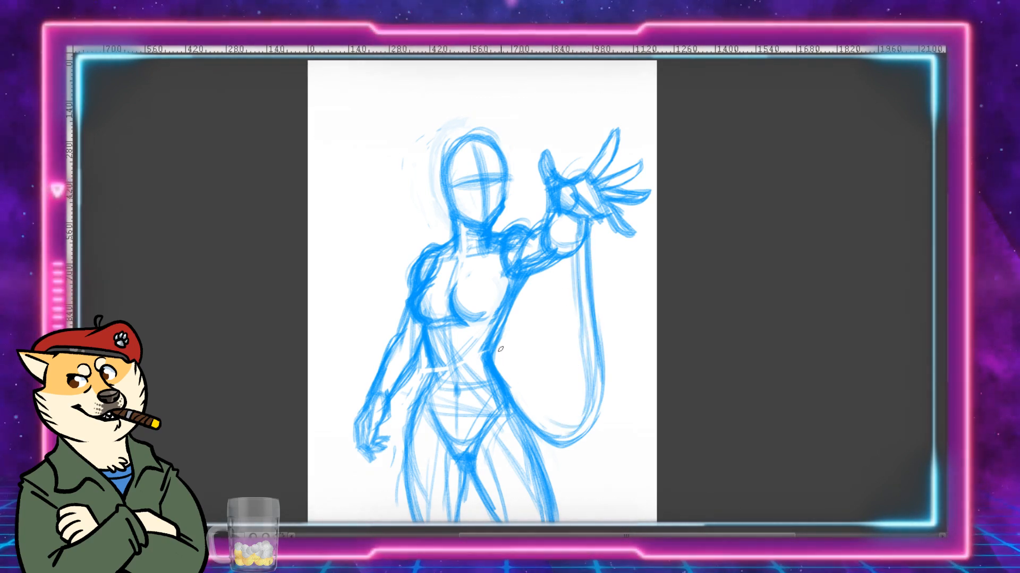
Step: Add fold lines inside the cape beneath the reaching arm and sketch its other side hanging behind the lowered hand
{"action": "mouse_move", "coordinate": [500, 347]}
{"action": "left_mouse_down"}
{"action": "mouse_move", "coordinate": [534, 407]}
{"action": "mouse_move", "coordinate": [568, 420]}
{"action": "left_mouse_up"}
{"action": "left_click_drag", "start_coordinate": [520, 378], "coordinate": [534, 399]}
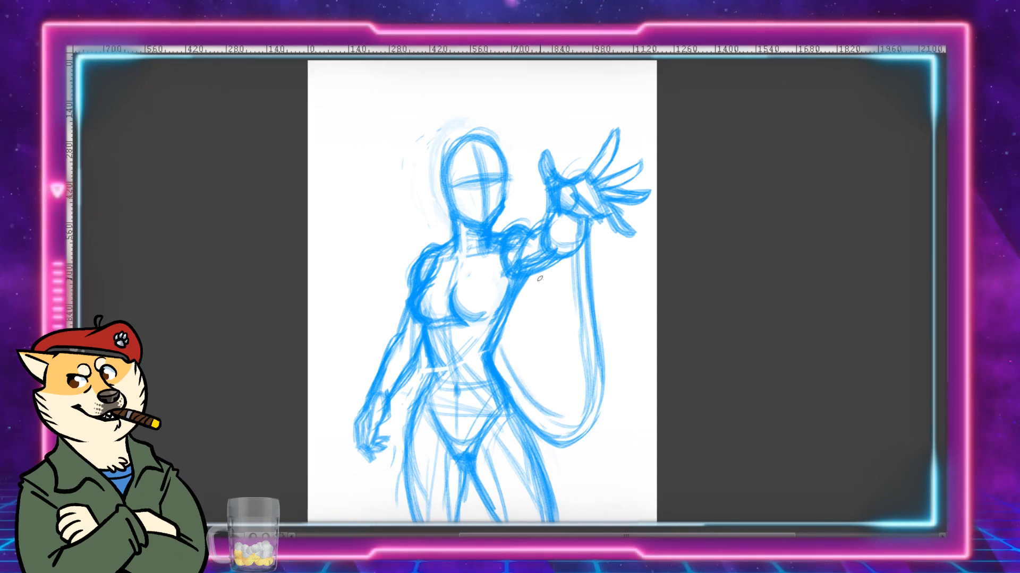
{"action": "left_click_drag", "start_coordinate": [502, 328], "coordinate": [529, 372]}
{"action": "left_click_drag", "start_coordinate": [508, 328], "coordinate": [557, 368]}
{"action": "mouse_move", "coordinate": [567, 260]}
{"action": "left_mouse_down"}
{"action": "mouse_move", "coordinate": [567, 357]}
{"action": "mouse_move", "coordinate": [566, 334]}
{"action": "left_mouse_up"}
{"action": "mouse_move", "coordinate": [570, 257]}
{"action": "left_mouse_down"}
{"action": "mouse_move", "coordinate": [565, 343]}
{"action": "mouse_move", "coordinate": [559, 336]}
{"action": "left_mouse_up"}
{"action": "left_click_drag", "start_coordinate": [561, 260], "coordinate": [552, 345]}
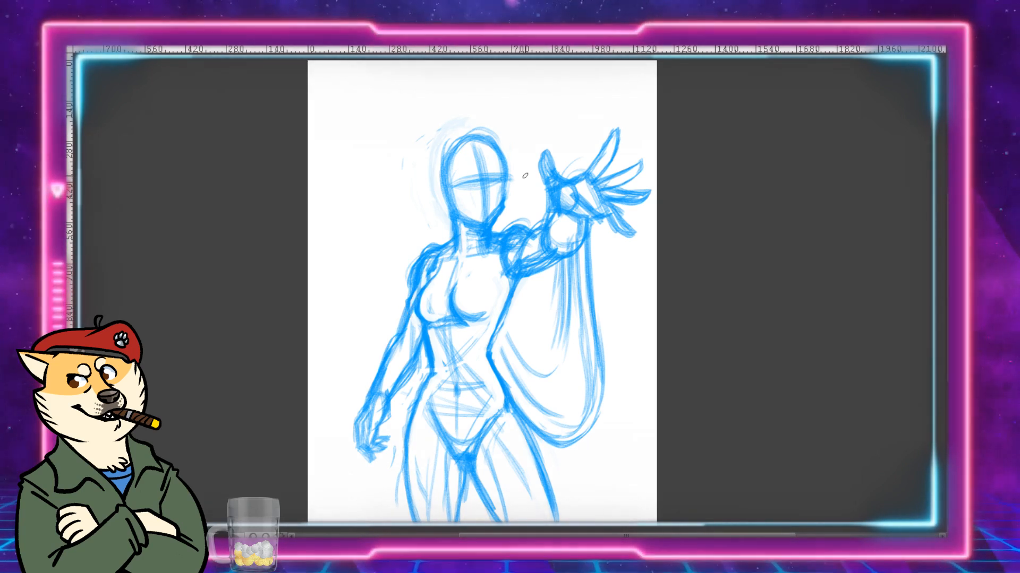
{"action": "left_click_drag", "start_coordinate": [392, 439], "coordinate": [387, 484]}
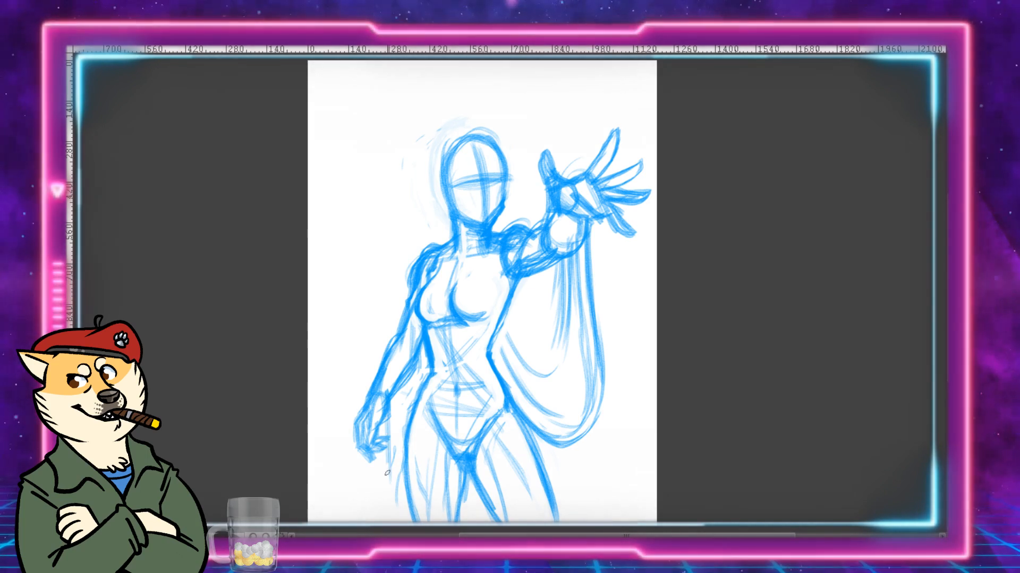
{"action": "mouse_move", "coordinate": [393, 410]}
{"action": "left_mouse_down"}
{"action": "mouse_move", "coordinate": [414, 505]}
{"action": "mouse_move", "coordinate": [387, 507]}
{"action": "mouse_move", "coordinate": [391, 442]}
{"action": "mouse_move", "coordinate": [384, 503]}
{"action": "mouse_move", "coordinate": [419, 501]}
{"action": "mouse_move", "coordinate": [398, 444]}
{"action": "mouse_move", "coordinate": [408, 475]}
{"action": "left_mouse_up"}
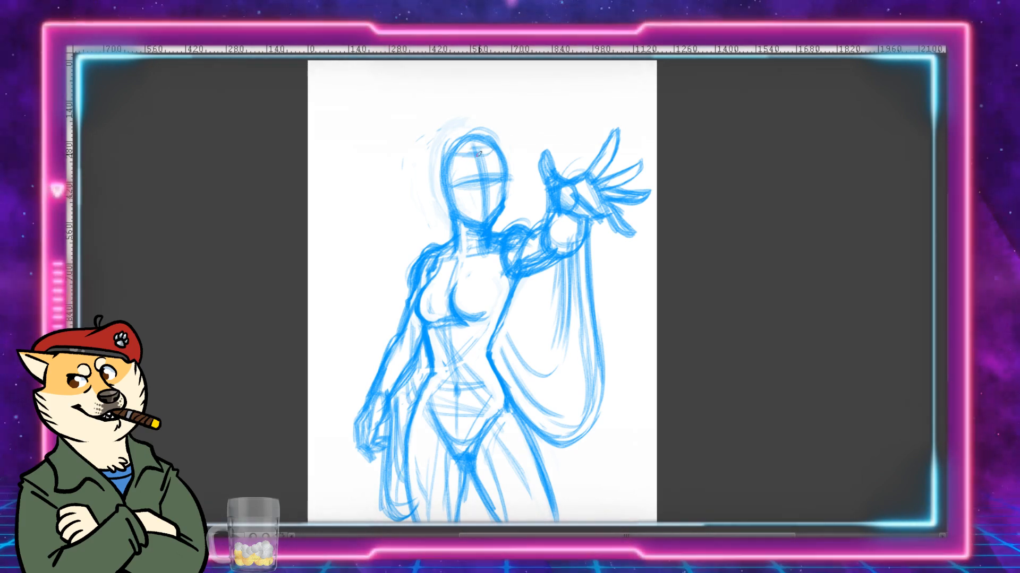
Step: Sketch a hood around the head, with an inner opening framing the face and an outer edge falling to both shoulders
{"action": "mouse_move", "coordinate": [503, 173]}
{"action": "left_mouse_down"}
{"action": "mouse_move", "coordinate": [487, 149]}
{"action": "mouse_move", "coordinate": [455, 181]}
{"action": "mouse_move", "coordinate": [477, 142]}
{"action": "mouse_move", "coordinate": [494, 153]}
{"action": "left_mouse_up"}
{"action": "mouse_move", "coordinate": [456, 166]}
{"action": "left_mouse_down"}
{"action": "mouse_move", "coordinate": [478, 141]}
{"action": "mouse_move", "coordinate": [421, 187]}
{"action": "mouse_move", "coordinate": [409, 249]}
{"action": "mouse_move", "coordinate": [420, 180]}
{"action": "mouse_move", "coordinate": [500, 130]}
{"action": "mouse_move", "coordinate": [460, 121]}
{"action": "mouse_move", "coordinate": [419, 201]}
{"action": "mouse_move", "coordinate": [512, 154]}
{"action": "mouse_move", "coordinate": [519, 197]}
{"action": "left_mouse_up"}
{"action": "left_click_drag", "start_coordinate": [508, 148], "coordinate": [527, 215]}
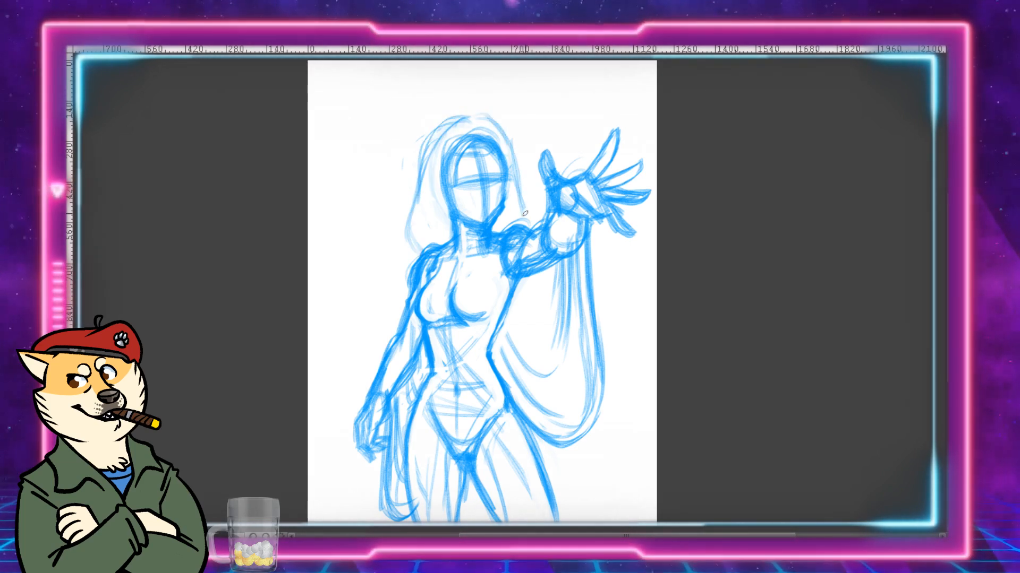
{"action": "mouse_move", "coordinate": [509, 149]}
{"action": "left_mouse_down"}
{"action": "mouse_move", "coordinate": [532, 212]}
{"action": "mouse_move", "coordinate": [528, 226]}
{"action": "left_mouse_up"}
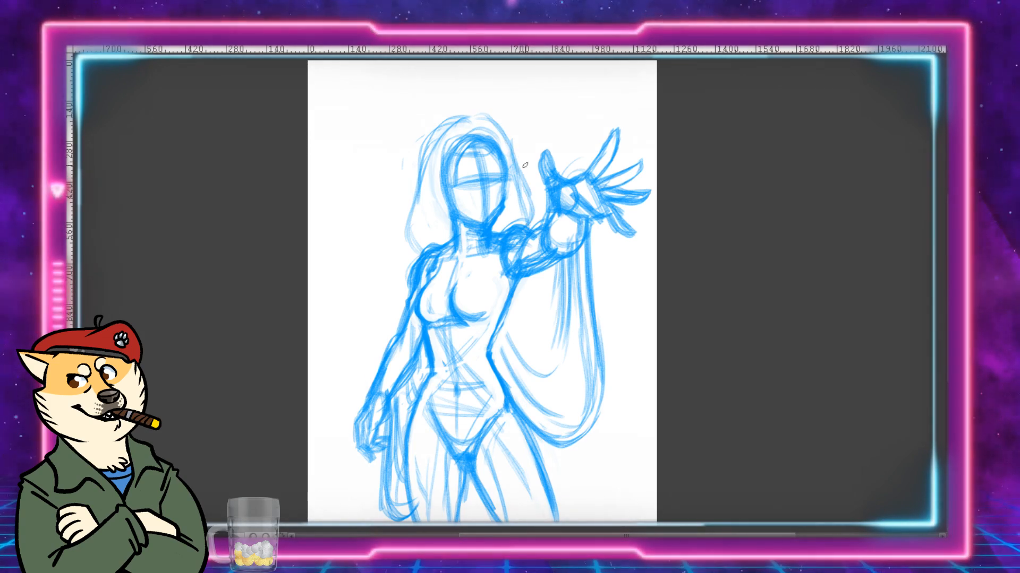
{"action": "mouse_move", "coordinate": [419, 175]}
{"action": "left_mouse_down"}
{"action": "mouse_move", "coordinate": [411, 208]}
{"action": "mouse_move", "coordinate": [425, 250]}
{"action": "left_mouse_up"}
{"action": "left_click_drag", "start_coordinate": [405, 213], "coordinate": [509, 103]}
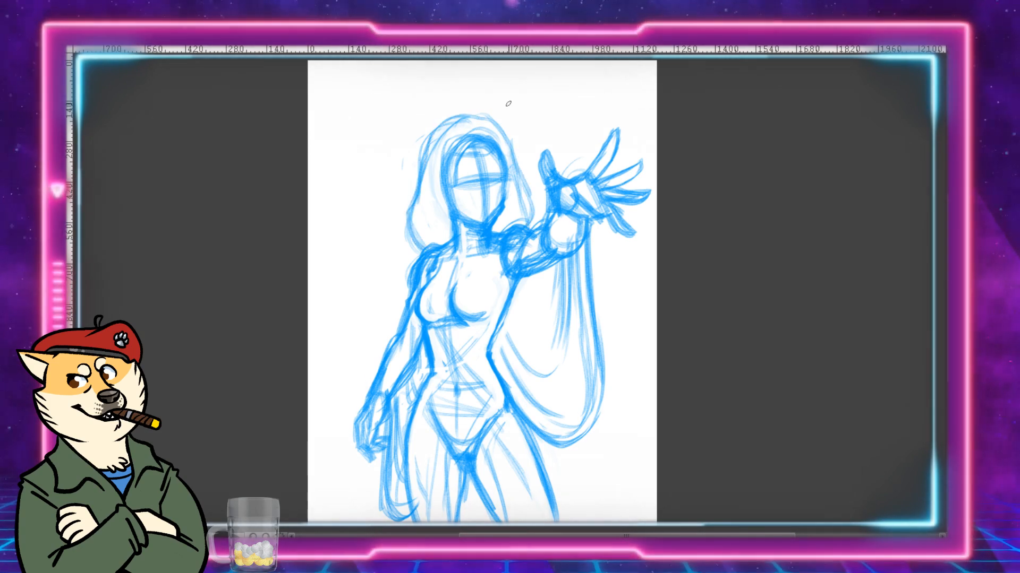
{"action": "left_click_drag", "start_coordinate": [455, 125], "coordinate": [505, 131]}
Step: Sketch the eye shapes along the face's eye line and undo the stray scribble above the raised hand
{"action": "mouse_move", "coordinate": [470, 181]}
{"action": "left_mouse_down"}
{"action": "mouse_move", "coordinate": [502, 169]}
{"action": "mouse_move", "coordinate": [504, 179]}
{"action": "left_mouse_up"}
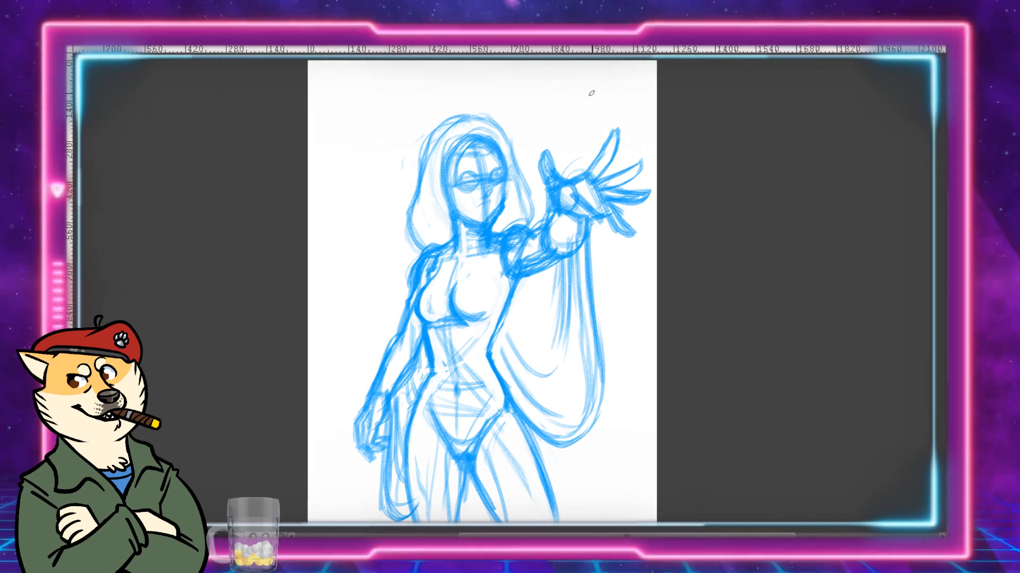
{"action": "mouse_move", "coordinate": [584, 83]}
{"action": "left_mouse_down"}
{"action": "mouse_move", "coordinate": [610, 112]}
{"action": "mouse_move", "coordinate": [642, 108]}
{"action": "left_mouse_up"}
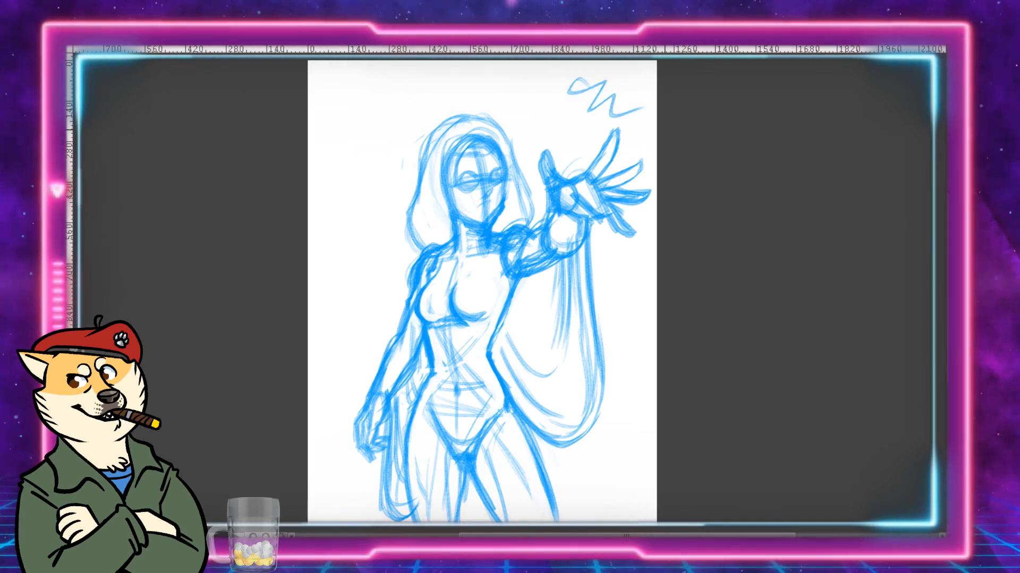
{"action": "key", "text": "ctrl+z"}
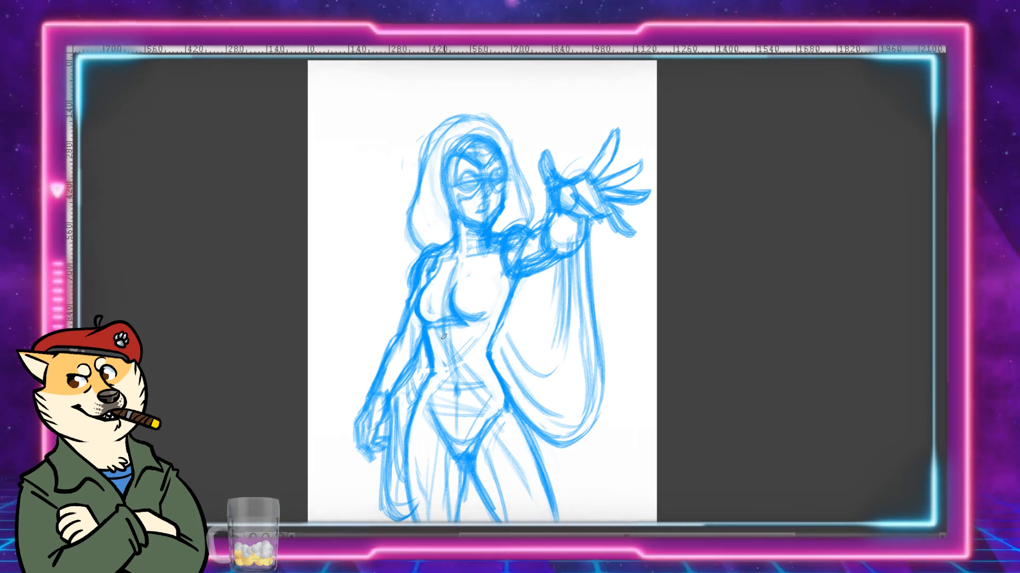
Step: Sketch a pointed star emblem across the middle of the chest
{"action": "mouse_move", "coordinate": [440, 296]}
{"action": "left_mouse_down"}
{"action": "mouse_move", "coordinate": [470, 289]}
{"action": "mouse_move", "coordinate": [449, 290]}
{"action": "mouse_move", "coordinate": [443, 305]}
{"action": "mouse_move", "coordinate": [458, 263]}
{"action": "left_mouse_up"}
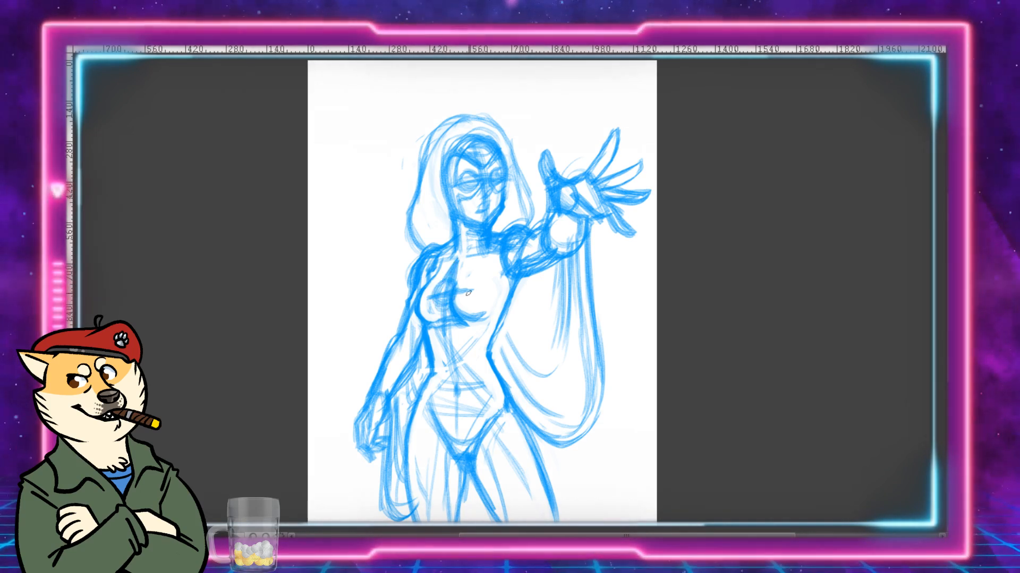
{"action": "mouse_move", "coordinate": [461, 292]}
{"action": "left_mouse_down"}
{"action": "mouse_move", "coordinate": [475, 290]}
{"action": "mouse_move", "coordinate": [444, 306]}
{"action": "mouse_move", "coordinate": [415, 303]}
{"action": "left_mouse_up"}
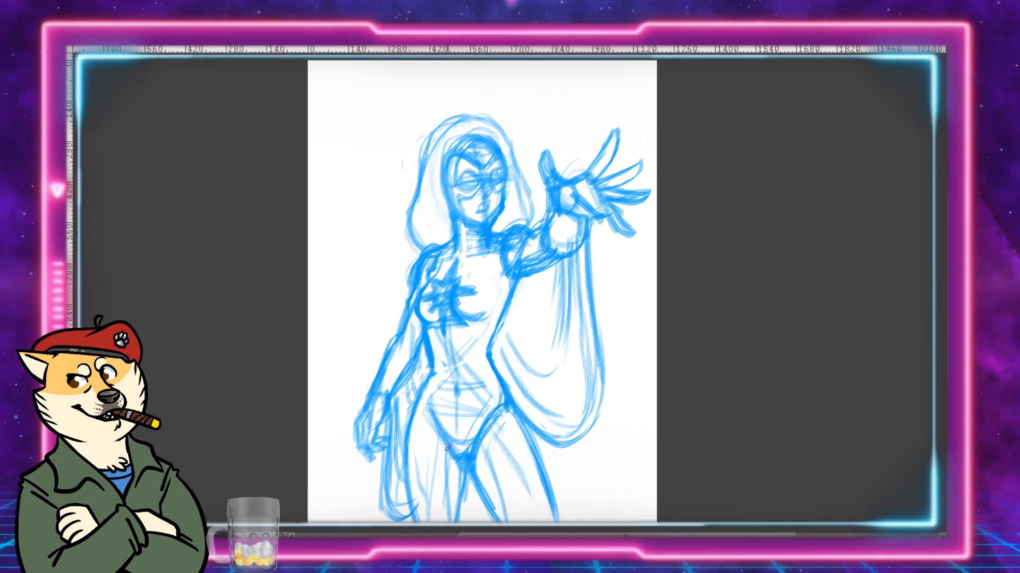
Step: Define the costume's leg openings at the hips and add detail lines on the upper chest and abdomen
{"action": "mouse_move", "coordinate": [453, 457]}
{"action": "left_mouse_down"}
{"action": "mouse_move", "coordinate": [419, 399]}
{"action": "mouse_move", "coordinate": [463, 459]}
{"action": "left_mouse_up"}
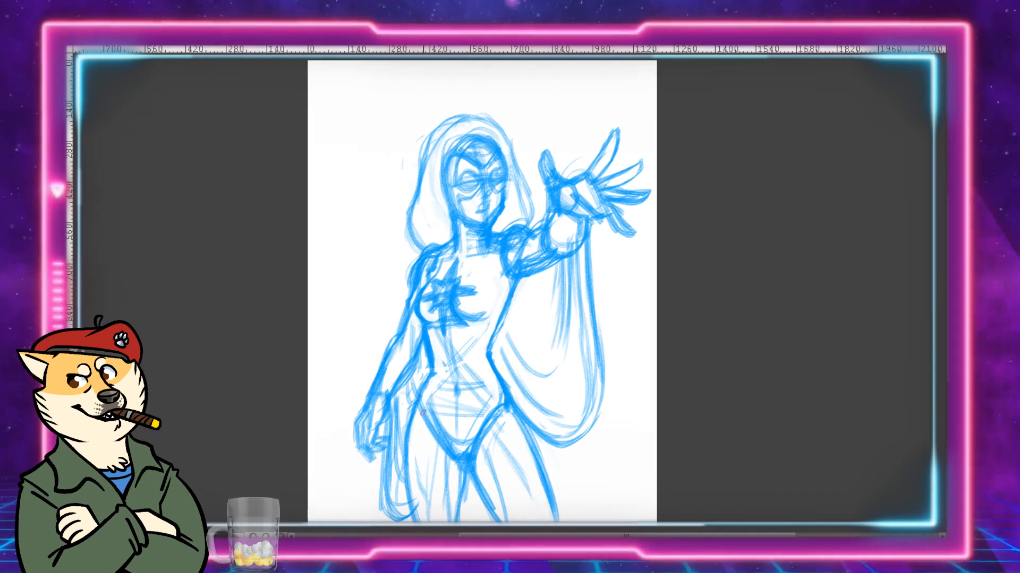
{"action": "mouse_move", "coordinate": [423, 412]}
{"action": "left_mouse_down"}
{"action": "mouse_move", "coordinate": [417, 508]}
{"action": "mouse_move", "coordinate": [422, 415]}
{"action": "left_mouse_up"}
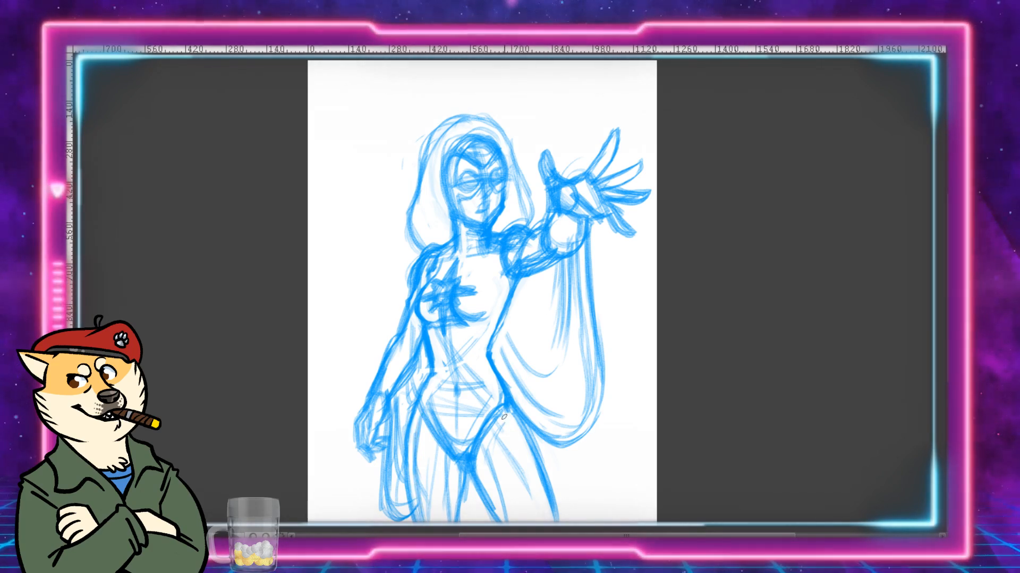
{"action": "left_click_drag", "start_coordinate": [504, 418], "coordinate": [544, 507]}
{"action": "mouse_move", "coordinate": [504, 281]}
{"action": "left_mouse_down"}
{"action": "mouse_move", "coordinate": [495, 306]}
{"action": "mouse_move", "coordinate": [494, 291]}
{"action": "left_mouse_up"}
{"action": "left_click_drag", "start_coordinate": [481, 255], "coordinate": [462, 269]}
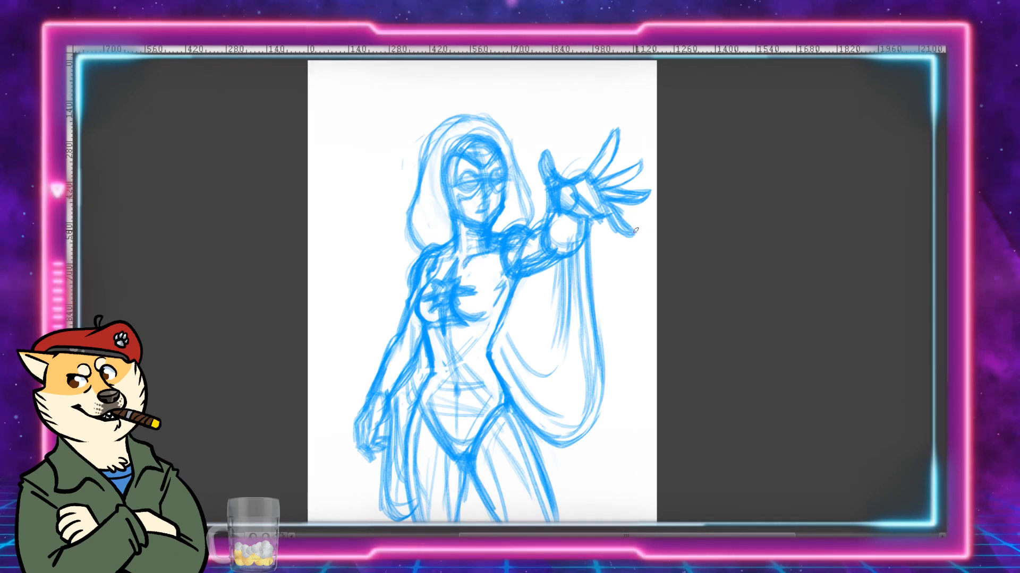
{"action": "left_click_drag", "start_coordinate": [443, 339], "coordinate": [449, 379]}
{"action": "left_click_drag", "start_coordinate": [445, 339], "coordinate": [454, 379]}
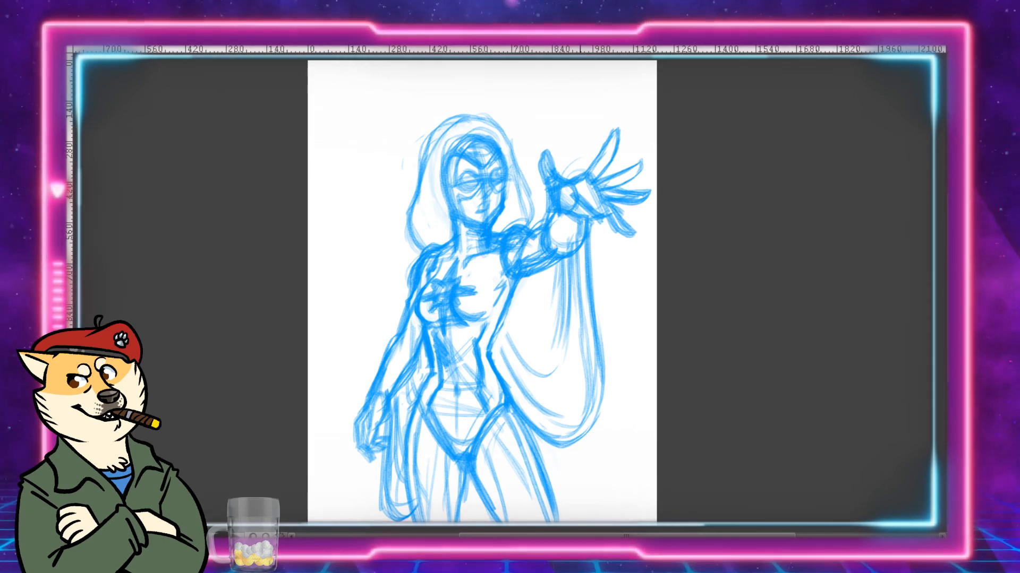
Step: Transform the whole sketch, moving it up and slightly left on the canvas without changing its size
{"action": "key", "text": "ctrl+t"}
{"action": "mouse_move", "coordinate": [478, 297]}
{"action": "left_mouse_down"}
{"action": "mouse_move", "coordinate": [467, 261]}
{"action": "mouse_move", "coordinate": [489, 287]}
{"action": "left_mouse_up"}
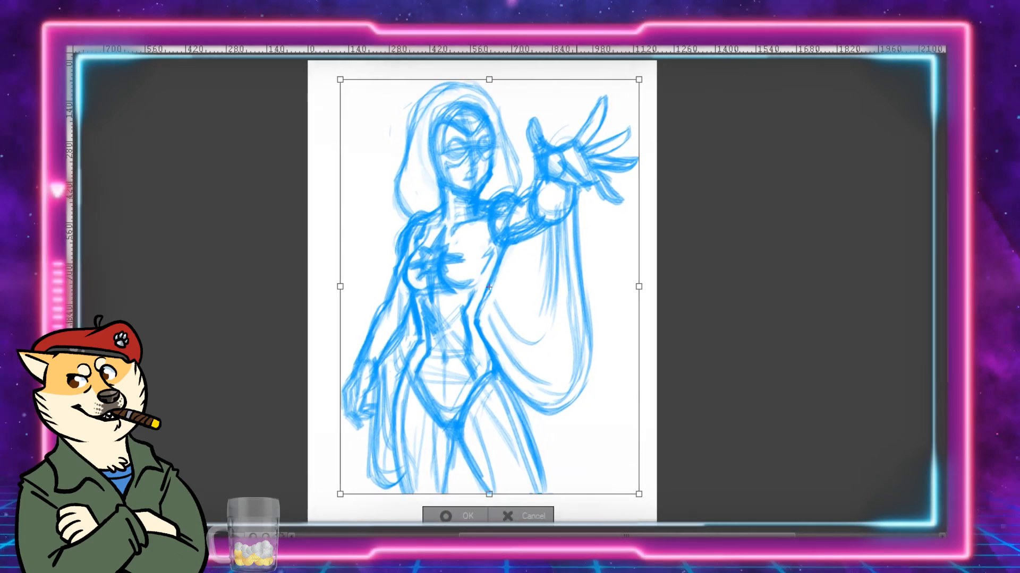
{"action": "key", "text": "Return"}
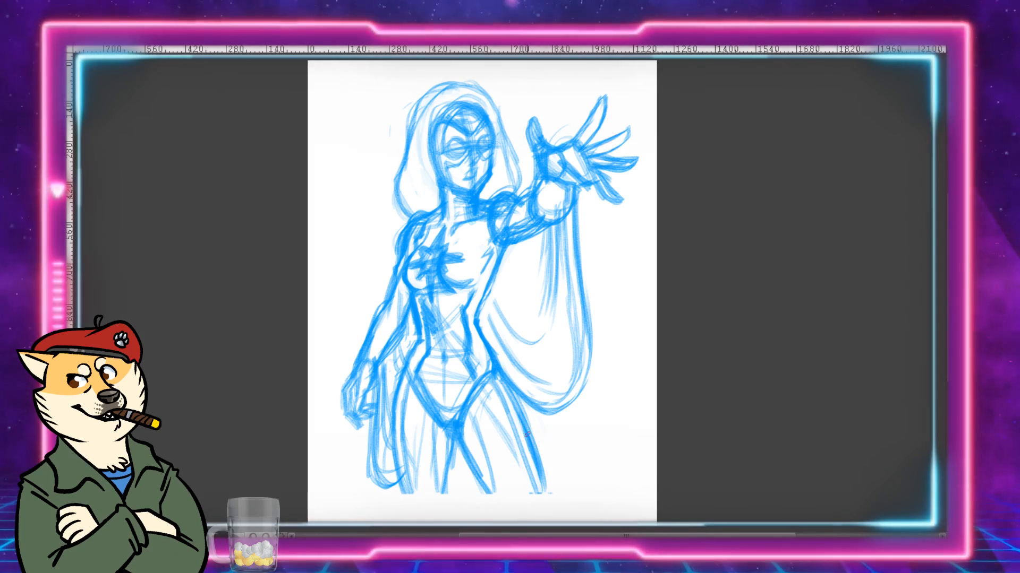
Step: Extend the inner and outer contours of the right-hand leg down to the canvas's lower edge
{"action": "left_click_drag", "start_coordinate": [541, 475], "coordinate": [545, 521]}
{"action": "left_click_drag", "start_coordinate": [540, 455], "coordinate": [546, 521]}
{"action": "left_click_drag", "start_coordinate": [460, 438], "coordinate": [504, 517]}
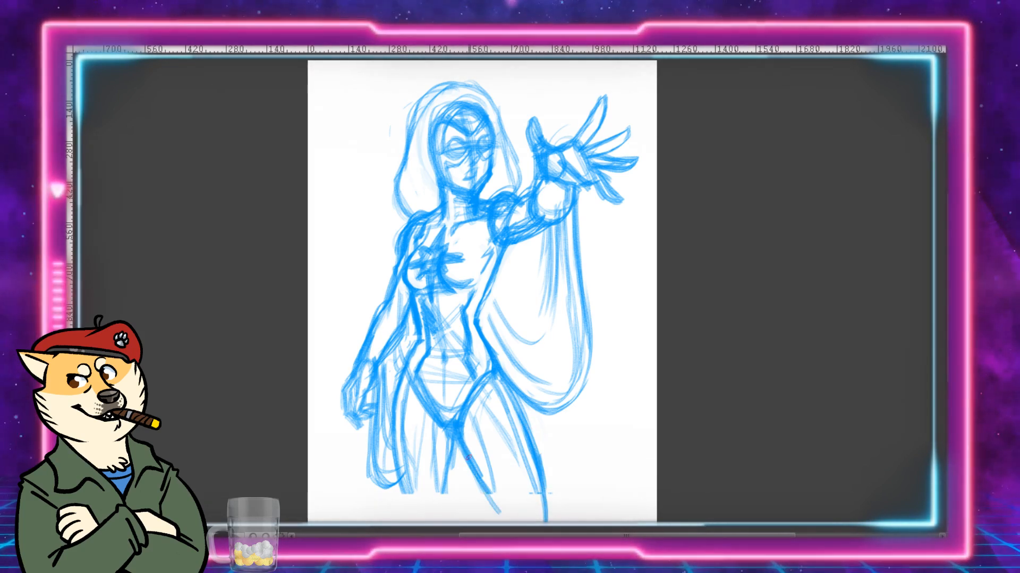
{"action": "left_click_drag", "start_coordinate": [468, 457], "coordinate": [509, 521]}
{"action": "left_click_drag", "start_coordinate": [541, 474], "coordinate": [546, 508]}
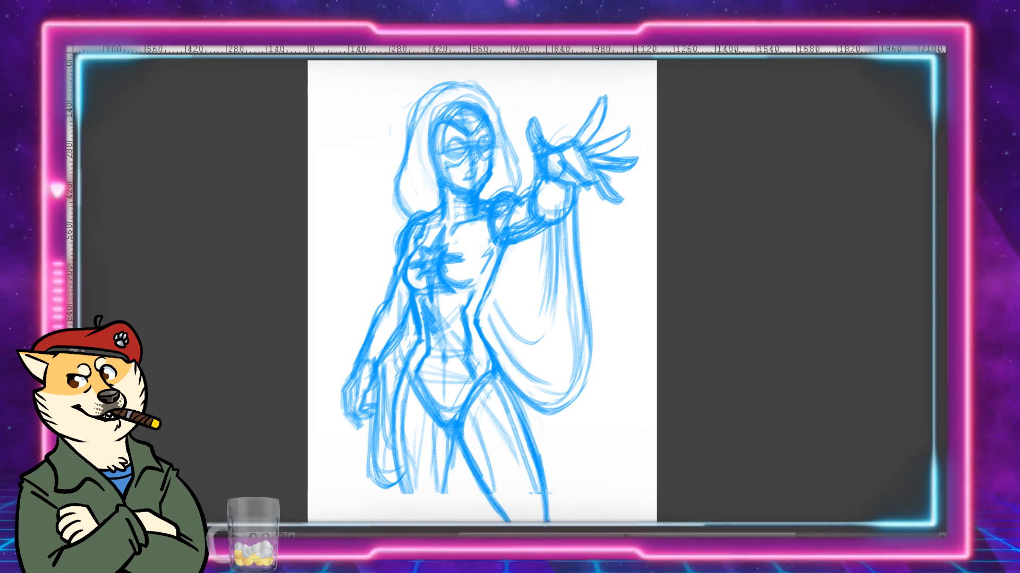
{"action": "left_click_drag", "start_coordinate": [475, 425], "coordinate": [511, 508]}
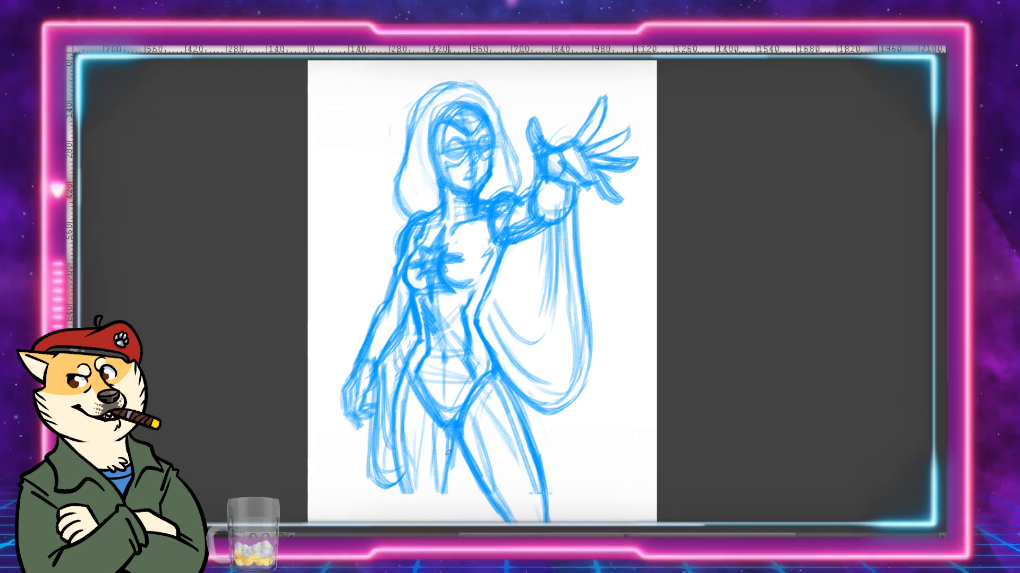
Step: Extend the left-hand leg's contours to the canvas's lower edge and reinforce its inner thigh lines from the crotch
{"action": "left_click_drag", "start_coordinate": [447, 454], "coordinate": [441, 520]}
{"action": "left_click_drag", "start_coordinate": [398, 431], "coordinate": [407, 518]}
{"action": "left_click_drag", "start_coordinate": [397, 475], "coordinate": [411, 520]}
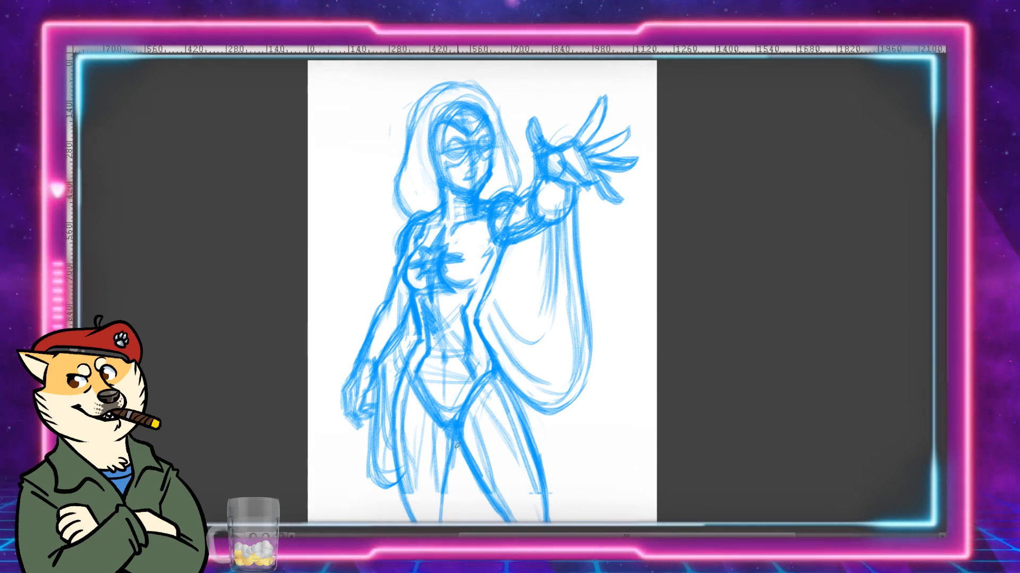
{"action": "left_click_drag", "start_coordinate": [457, 446], "coordinate": [443, 519]}
{"action": "left_click_drag", "start_coordinate": [446, 467], "coordinate": [441, 519]}
{"action": "left_click_drag", "start_coordinate": [455, 448], "coordinate": [452, 519]}
{"action": "left_click_drag", "start_coordinate": [452, 429], "coordinate": [451, 448]}
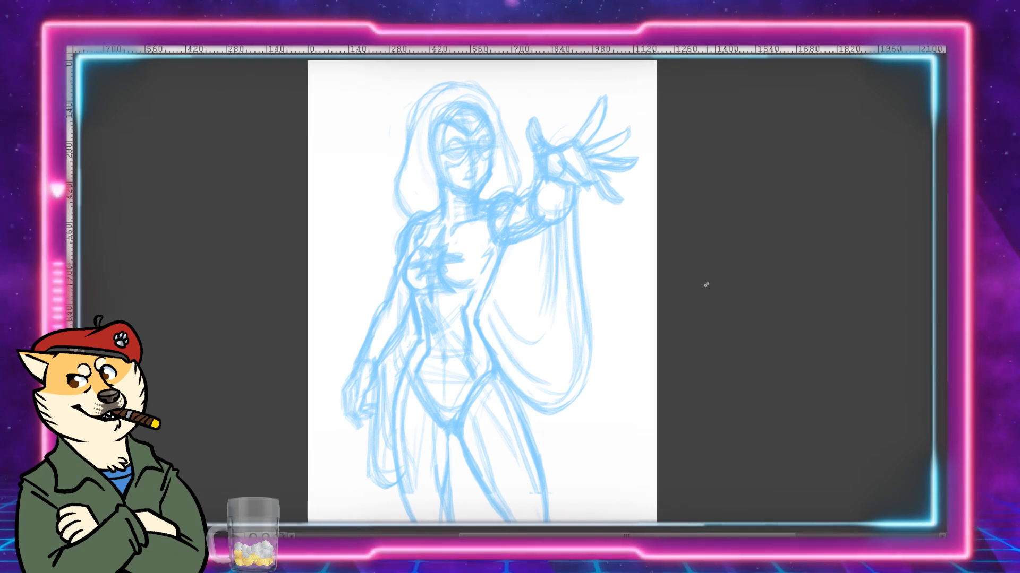
Step: Ink the left-hand side of the torso in black over the faded sketch, from the armpit around the chest to the waist
{"action": "scroll", "coordinate": [637, 355], "scroll_direction": "up", "scroll_amount": 3}
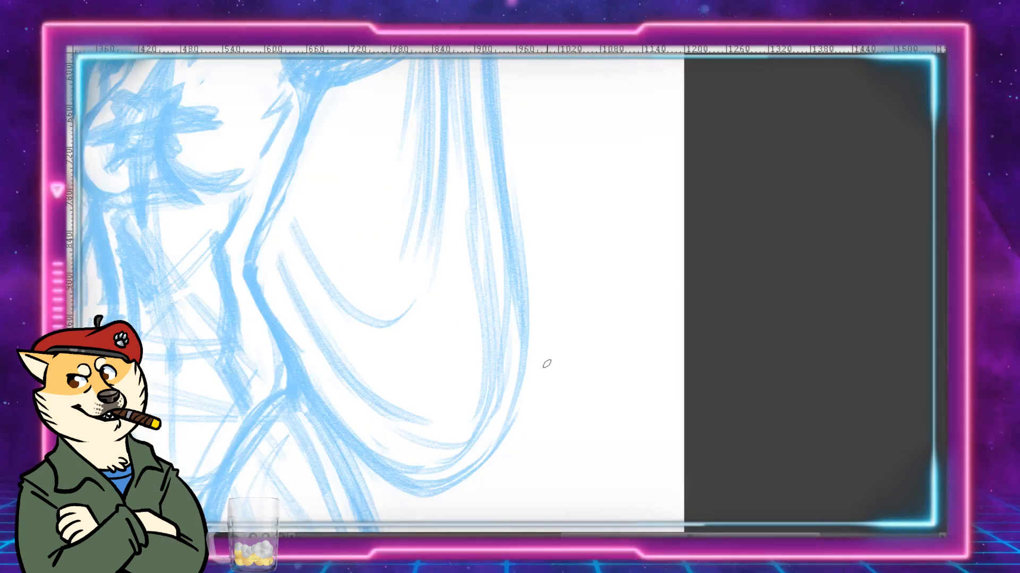
{"action": "mouse_move", "coordinate": [355, 236]}
{"action": "left_mouse_down"}
{"action": "mouse_move", "coordinate": [486, 300]}
{"action": "mouse_move", "coordinate": [554, 425]}
{"action": "mouse_move", "coordinate": [567, 475]}
{"action": "left_mouse_up"}
{"action": "mouse_move", "coordinate": [576, 364]}
{"action": "left_mouse_down"}
{"action": "mouse_move", "coordinate": [578, 387]}
{"action": "mouse_move", "coordinate": [579, 312]}
{"action": "left_mouse_up"}
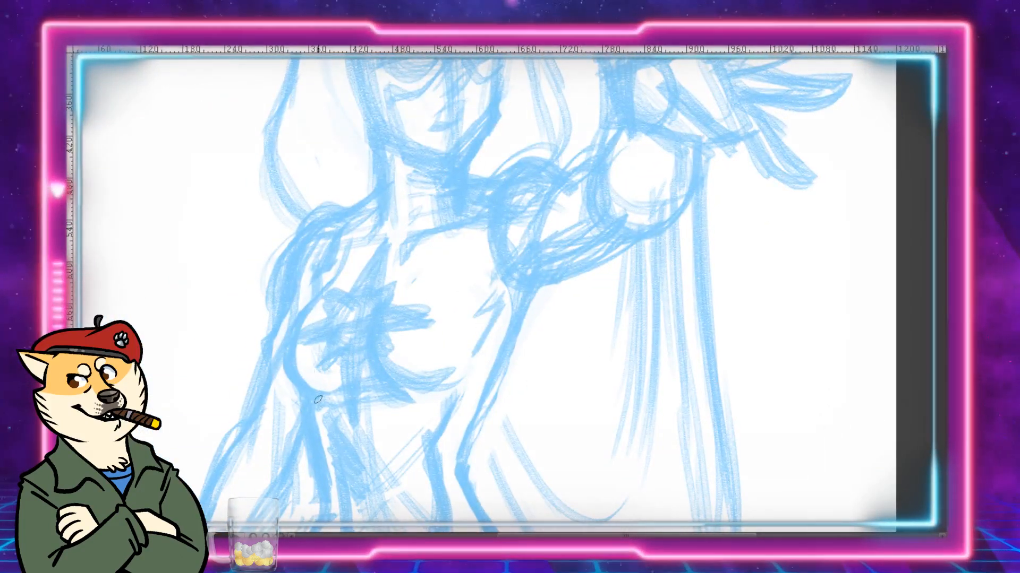
{"action": "left_click_drag", "start_coordinate": [525, 425], "coordinate": [568, 324]}
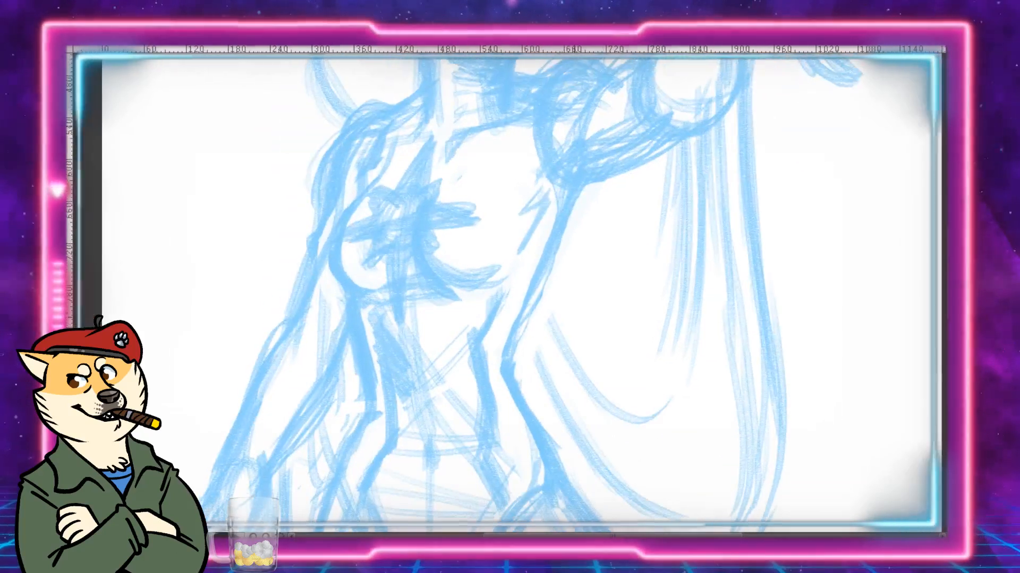
{"action": "left_click_drag", "start_coordinate": [350, 294], "coordinate": [373, 417]}
{"action": "mouse_move", "coordinate": [352, 292]}
{"action": "left_mouse_down"}
{"action": "mouse_move", "coordinate": [322, 239]}
{"action": "mouse_move", "coordinate": [342, 201]}
{"action": "mouse_move", "coordinate": [353, 208]}
{"action": "mouse_move", "coordinate": [370, 195]}
{"action": "mouse_move", "coordinate": [334, 230]}
{"action": "mouse_move", "coordinate": [379, 181]}
{"action": "mouse_move", "coordinate": [326, 233]}
{"action": "mouse_move", "coordinate": [388, 162]}
{"action": "mouse_move", "coordinate": [376, 184]}
{"action": "mouse_move", "coordinate": [392, 139]}
{"action": "mouse_move", "coordinate": [391, 149]}
{"action": "left_mouse_up"}
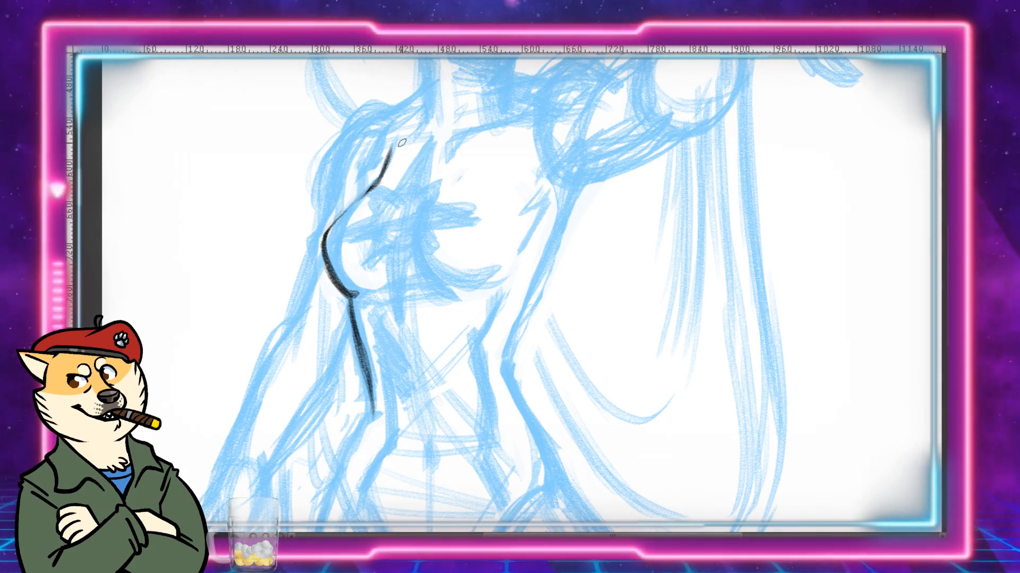
{"action": "left_click_drag", "start_coordinate": [322, 239], "coordinate": [382, 178]}
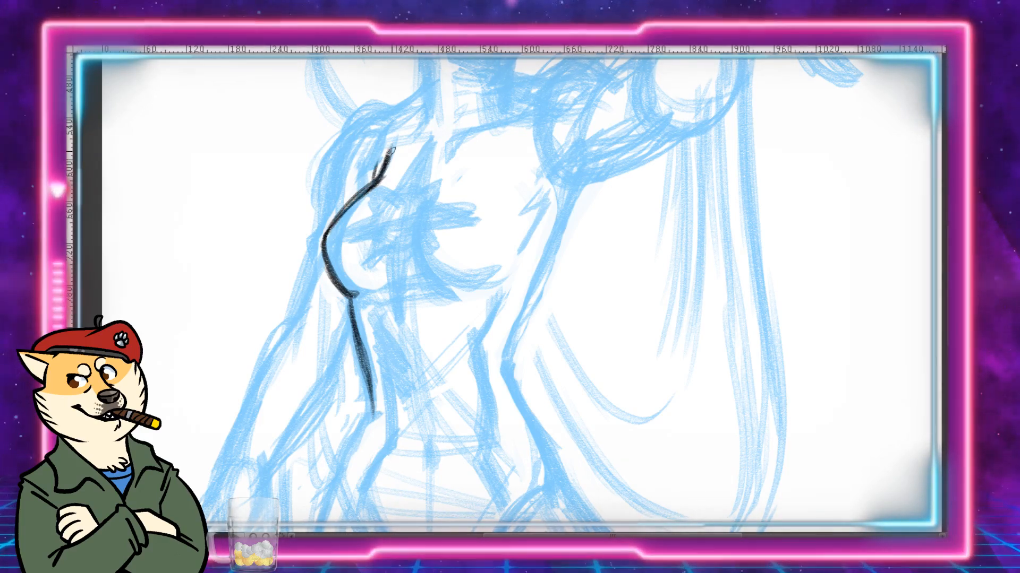
Step: Ink the short underside of the left-hand breast and the lower and outer curve of the right-hand one in black
{"action": "left_click_drag", "start_coordinate": [341, 288], "coordinate": [369, 291]}
{"action": "mouse_move", "coordinate": [442, 276]}
{"action": "left_mouse_down"}
{"action": "mouse_move", "coordinate": [502, 269]}
{"action": "mouse_move", "coordinate": [519, 238]}
{"action": "left_mouse_up"}
{"action": "mouse_move", "coordinate": [487, 275]}
{"action": "left_mouse_down"}
{"action": "mouse_move", "coordinate": [519, 248]}
{"action": "mouse_move", "coordinate": [520, 213]}
{"action": "left_mouse_up"}
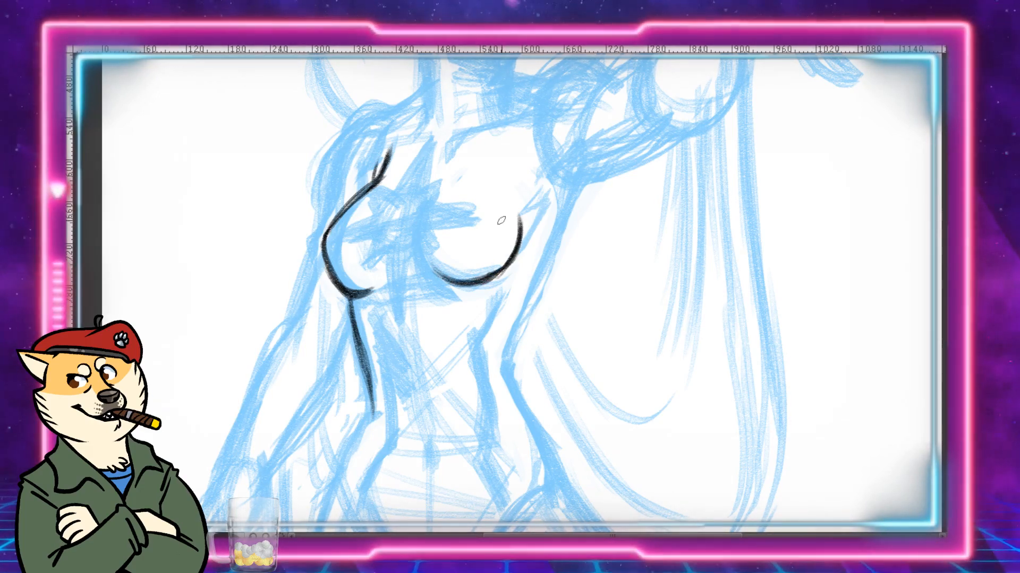
Step: Lengthen both ends of the right-hand breast's curve and ink the collarbones in short black strokes
{"action": "left_click_drag", "start_coordinate": [445, 283], "coordinate": [426, 257]}
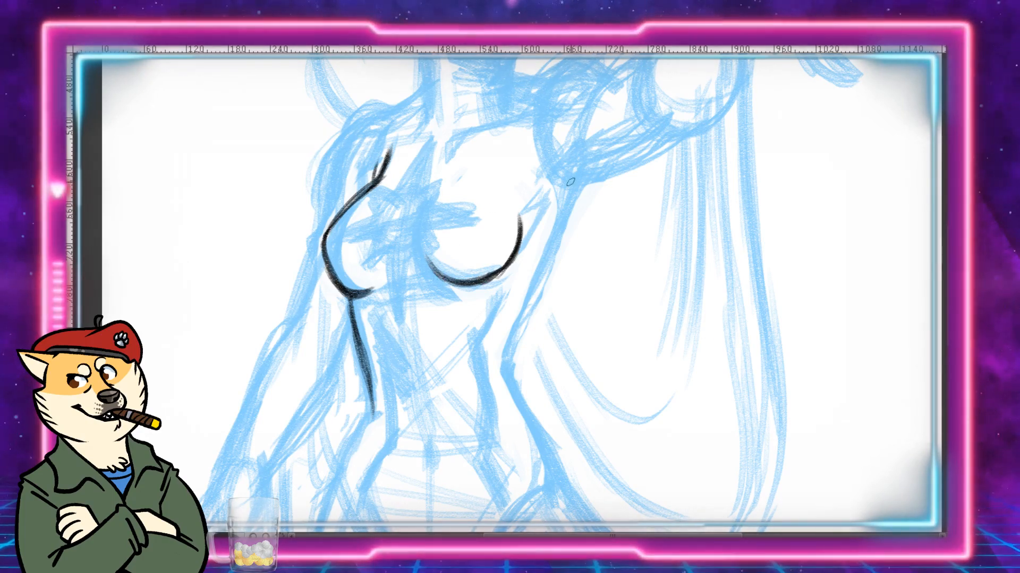
{"action": "left_click_drag", "start_coordinate": [518, 247], "coordinate": [520, 207]}
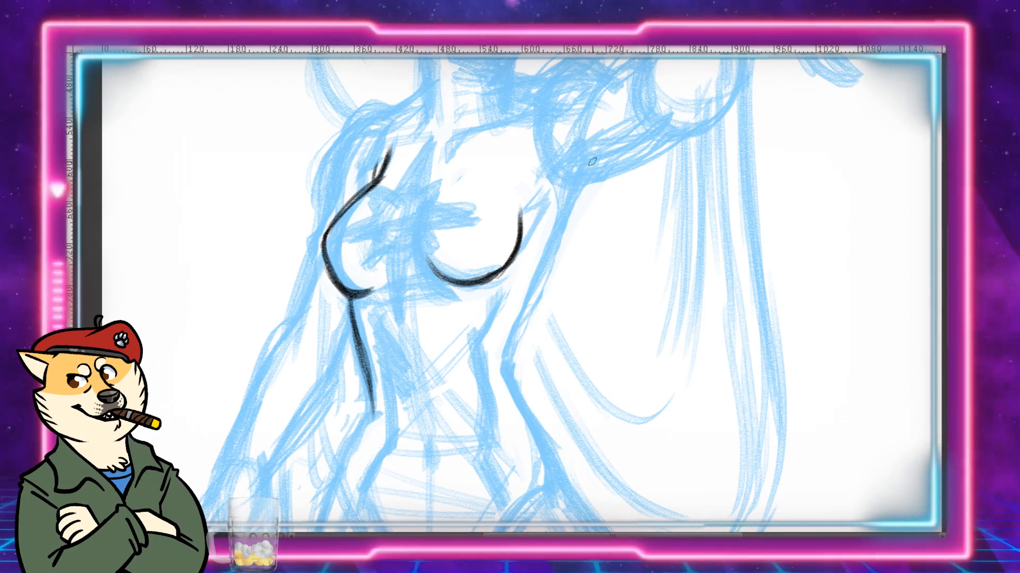
{"action": "mouse_move", "coordinate": [423, 150]}
{"action": "left_mouse_down"}
{"action": "mouse_move", "coordinate": [401, 135]}
{"action": "mouse_move", "coordinate": [422, 151]}
{"action": "mouse_move", "coordinate": [496, 123]}
{"action": "left_mouse_up"}
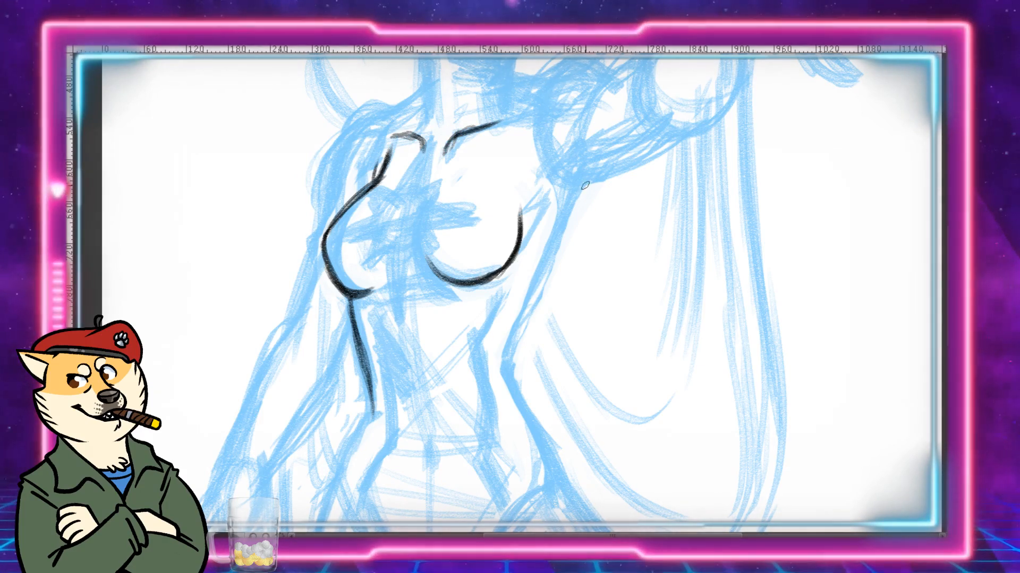
Step: Ink the right-hand side of the torso in black from the armpit through the waist to the hip
{"action": "mouse_move", "coordinate": [586, 192]}
{"action": "left_mouse_down"}
{"action": "mouse_move", "coordinate": [522, 152]}
{"action": "mouse_move", "coordinate": [503, 180]}
{"action": "left_mouse_up"}
{"action": "left_click_drag", "start_coordinate": [529, 140], "coordinate": [487, 228]}
{"action": "mouse_move", "coordinate": [501, 179]}
{"action": "left_mouse_down"}
{"action": "mouse_move", "coordinate": [446, 323]}
{"action": "mouse_move", "coordinate": [480, 247]}
{"action": "left_mouse_up"}
{"action": "left_click_drag", "start_coordinate": [561, 268], "coordinate": [527, 188]}
{"action": "left_click_drag", "start_coordinate": [410, 233], "coordinate": [446, 318]}
{"action": "left_click_drag", "start_coordinate": [417, 269], "coordinate": [458, 357]}
{"action": "left_click_drag", "start_coordinate": [458, 278], "coordinate": [528, 204]}
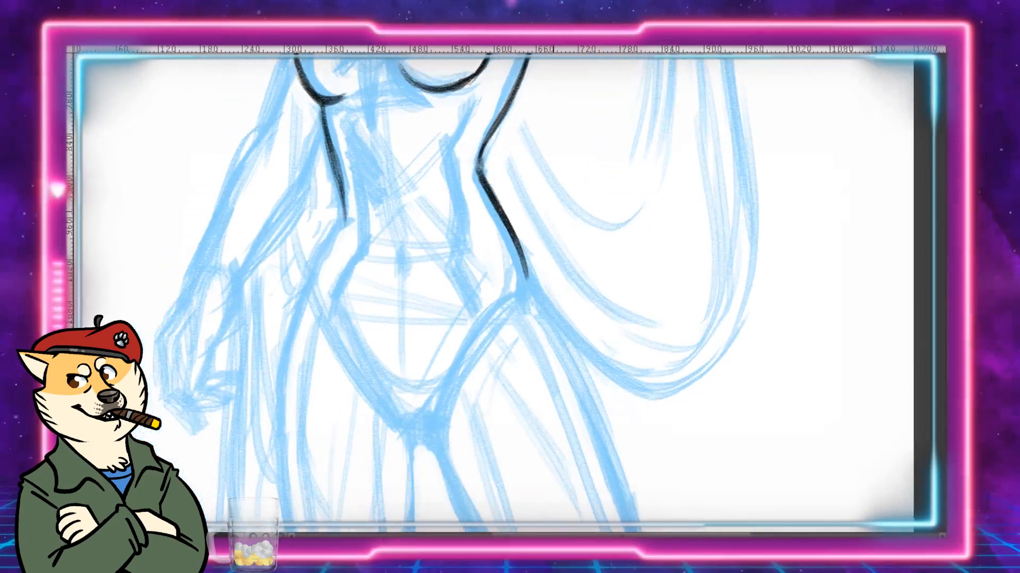
Step: Ink the left-hand hip contour below the waist and redraw the left-hand waist bend further inward
{"action": "left_click_drag", "start_coordinate": [342, 183], "coordinate": [305, 282]}
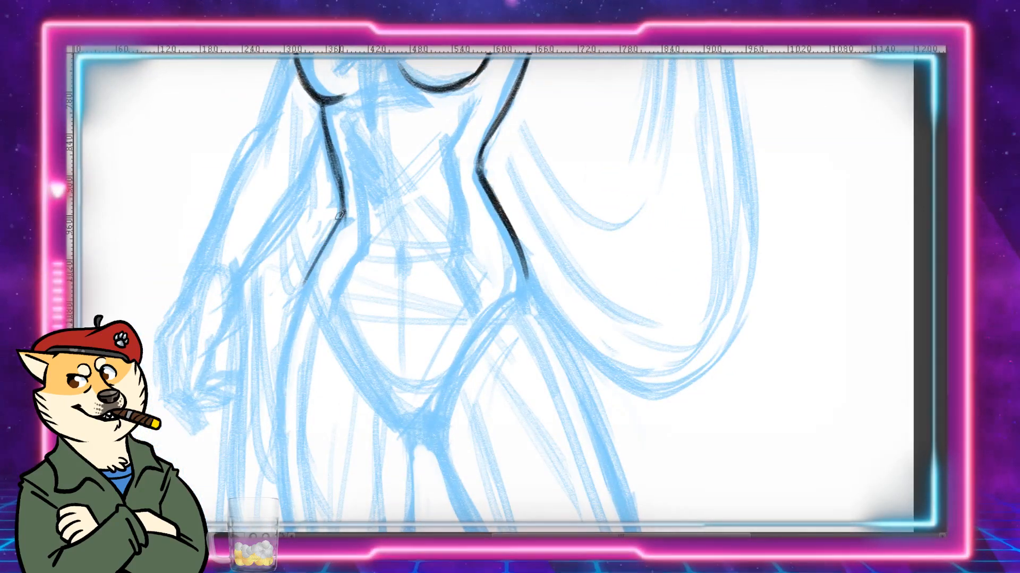
{"action": "mouse_move", "coordinate": [343, 211]}
{"action": "left_mouse_down"}
{"action": "mouse_move", "coordinate": [304, 281]}
{"action": "mouse_move", "coordinate": [321, 254]}
{"action": "left_mouse_up"}
{"action": "mouse_move", "coordinate": [623, 186]}
{"action": "left_mouse_down"}
{"action": "mouse_move", "coordinate": [563, 254]}
{"action": "mouse_move", "coordinate": [549, 297]}
{"action": "left_mouse_up"}
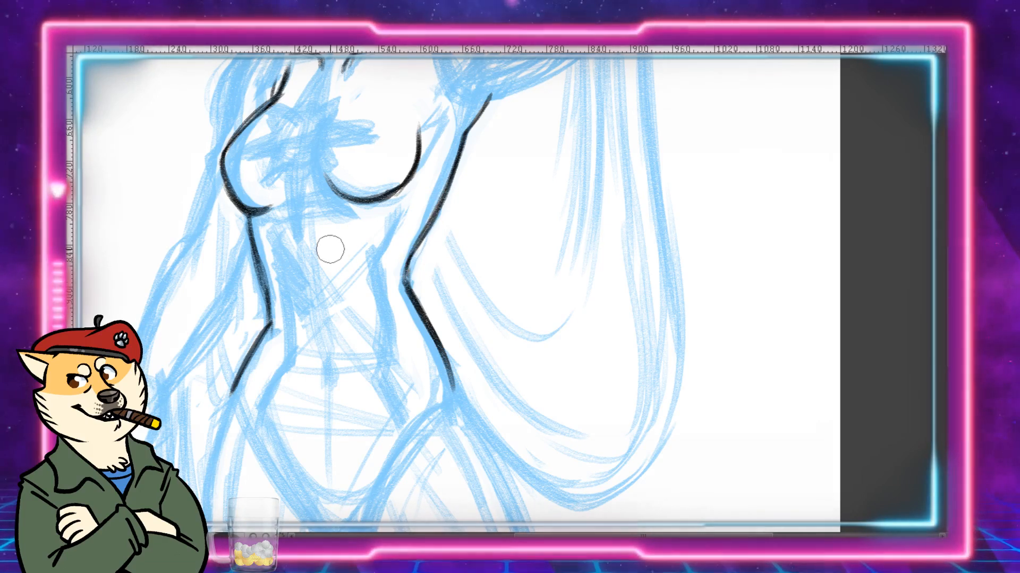
{"action": "left_click_drag", "start_coordinate": [273, 297], "coordinate": [283, 333]}
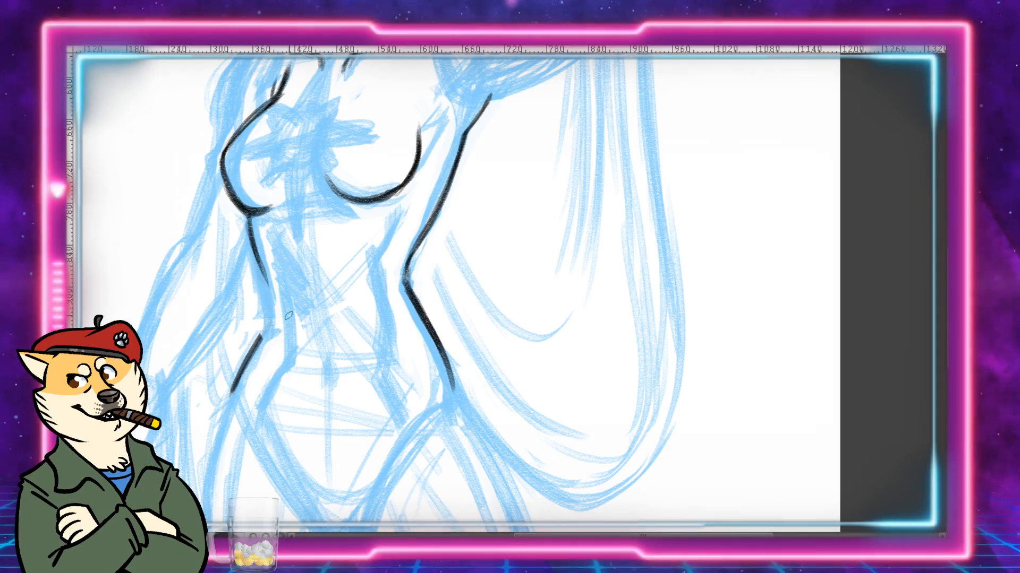
{"action": "mouse_move", "coordinate": [250, 355]}
{"action": "left_mouse_down"}
{"action": "mouse_move", "coordinate": [278, 303]}
{"action": "mouse_move", "coordinate": [273, 277]}
{"action": "left_mouse_up"}
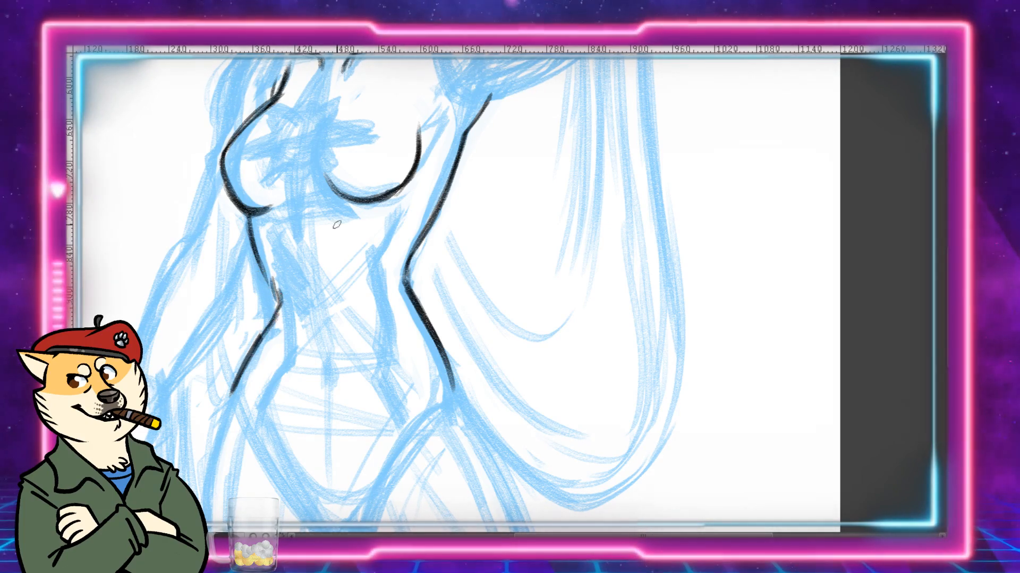
{"action": "left_click_drag", "start_coordinate": [279, 317], "coordinate": [248, 221]}
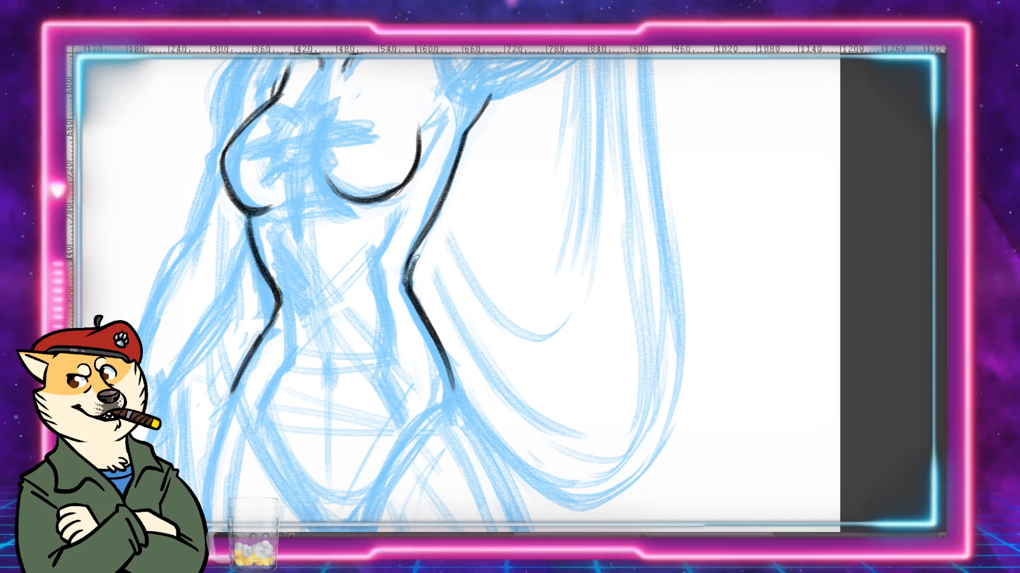
Step: Erase and re-ink the right-hand torso line just above the waist to smooth its bend
{"action": "mouse_move", "coordinate": [415, 259]}
{"action": "left_mouse_down"}
{"action": "mouse_move", "coordinate": [444, 199]}
{"action": "mouse_move", "coordinate": [430, 258]}
{"action": "left_mouse_up"}
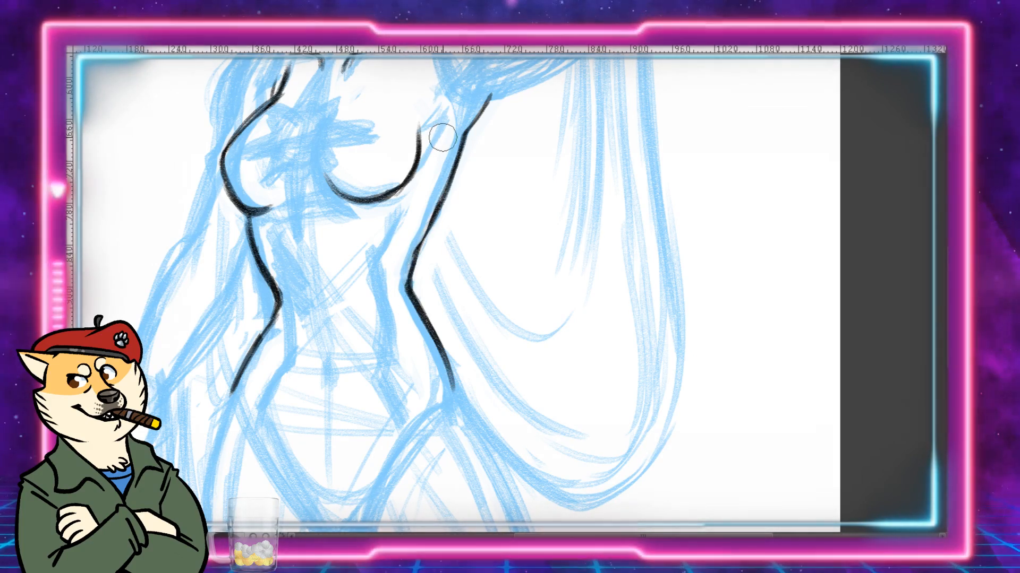
{"action": "key", "text": "b"}
{"action": "mouse_move", "coordinate": [416, 250]}
{"action": "left_mouse_down"}
{"action": "mouse_move", "coordinate": [407, 282]}
{"action": "mouse_move", "coordinate": [437, 208]}
{"action": "mouse_move", "coordinate": [430, 215]}
{"action": "left_mouse_up"}
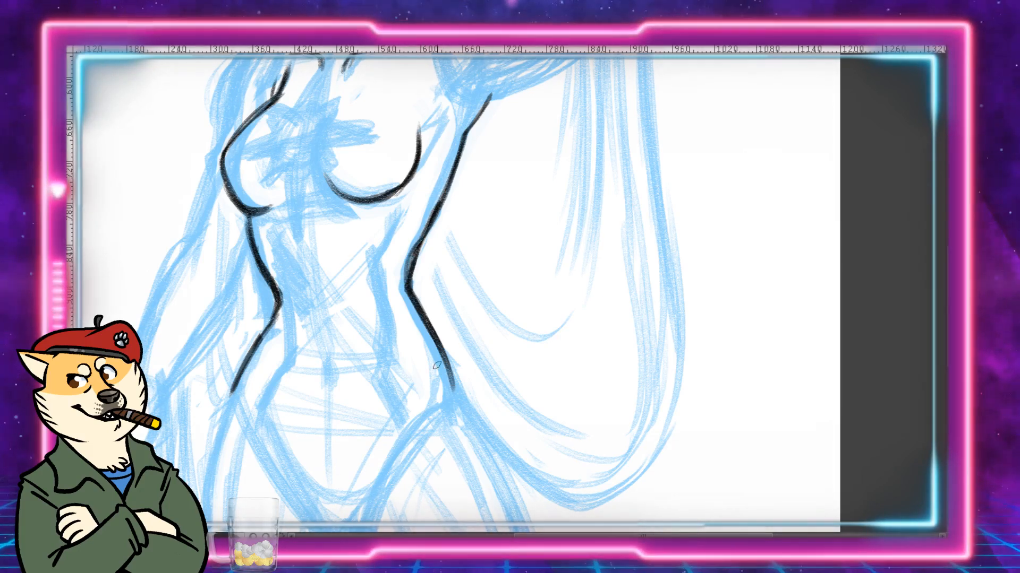
Step: Ink the right-hand leg's outer contour in black from the hip down to the canvas's lower edge
{"action": "mouse_move", "coordinate": [618, 446]}
{"action": "left_mouse_down"}
{"action": "mouse_move", "coordinate": [573, 261]}
{"action": "mouse_move", "coordinate": [585, 268]}
{"action": "left_mouse_up"}
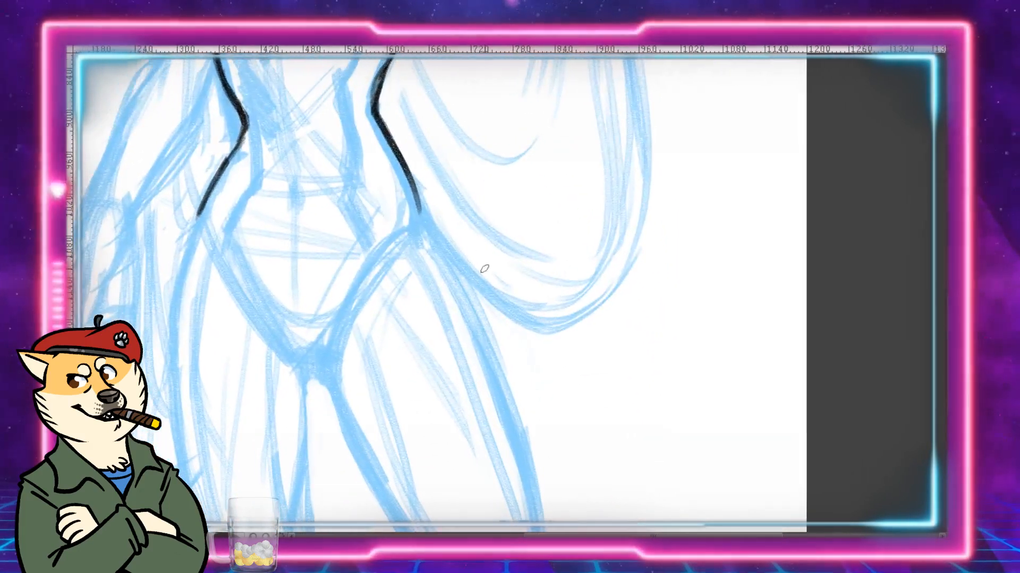
{"action": "left_click_drag", "start_coordinate": [424, 217], "coordinate": [466, 300]}
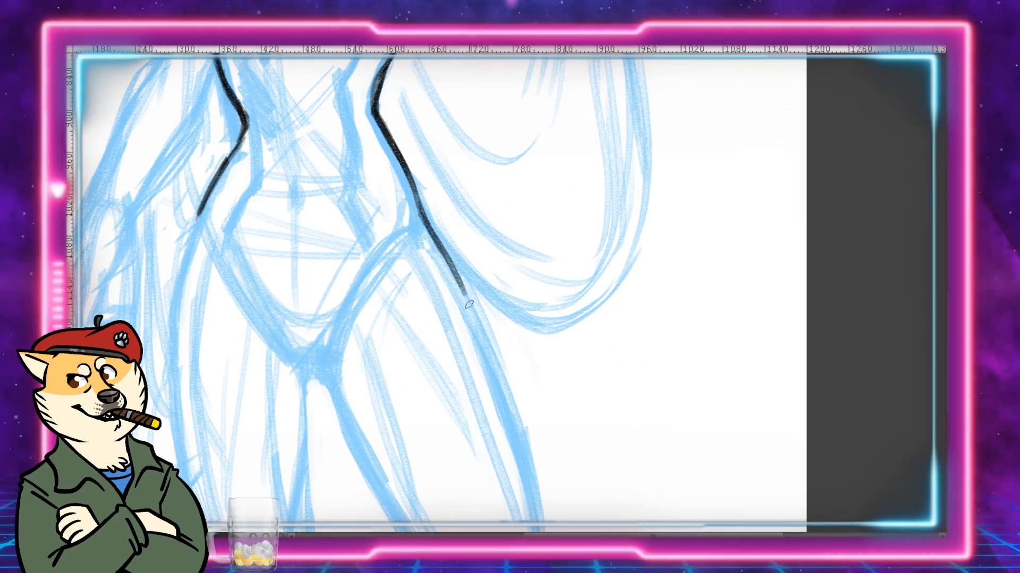
{"action": "mouse_move", "coordinate": [447, 238]}
{"action": "left_mouse_down"}
{"action": "mouse_move", "coordinate": [390, 137]}
{"action": "mouse_move", "coordinate": [463, 321]}
{"action": "left_mouse_up"}
{"action": "left_click_drag", "start_coordinate": [410, 193], "coordinate": [470, 356]}
{"action": "mouse_move", "coordinate": [443, 266]}
{"action": "left_mouse_down"}
{"action": "mouse_move", "coordinate": [467, 337]}
{"action": "mouse_move", "coordinate": [487, 483]}
{"action": "left_mouse_up"}
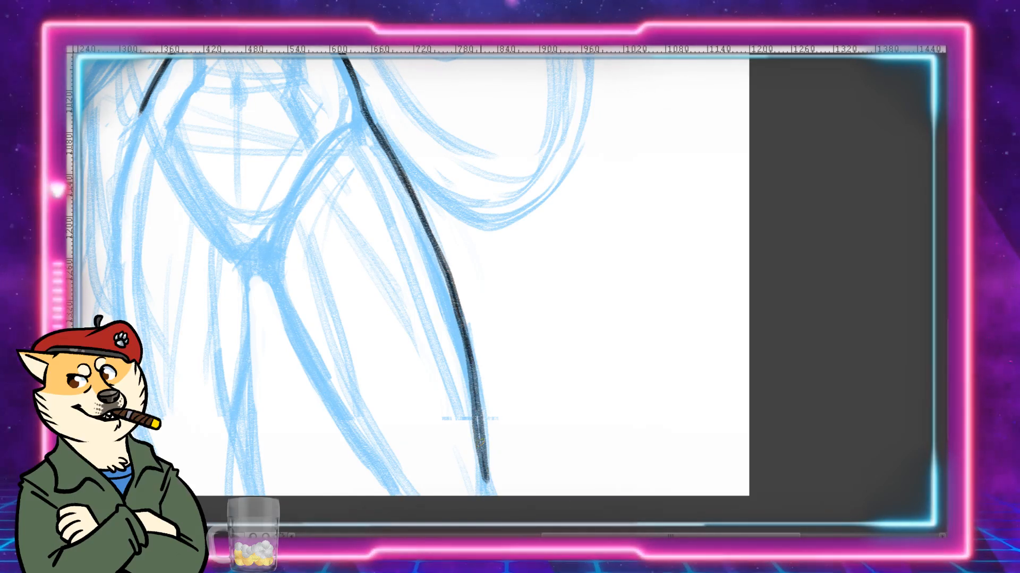
{"action": "left_click_drag", "start_coordinate": [479, 430], "coordinate": [488, 495]}
Step: Ink the lower V of the briefs in black, with both sides rising from the crotch
{"action": "mouse_move", "coordinate": [272, 287]}
{"action": "left_mouse_down"}
{"action": "mouse_move", "coordinate": [416, 444]}
{"action": "mouse_move", "coordinate": [395, 386]}
{"action": "mouse_move", "coordinate": [396, 297]}
{"action": "mouse_move", "coordinate": [381, 270]}
{"action": "left_mouse_up"}
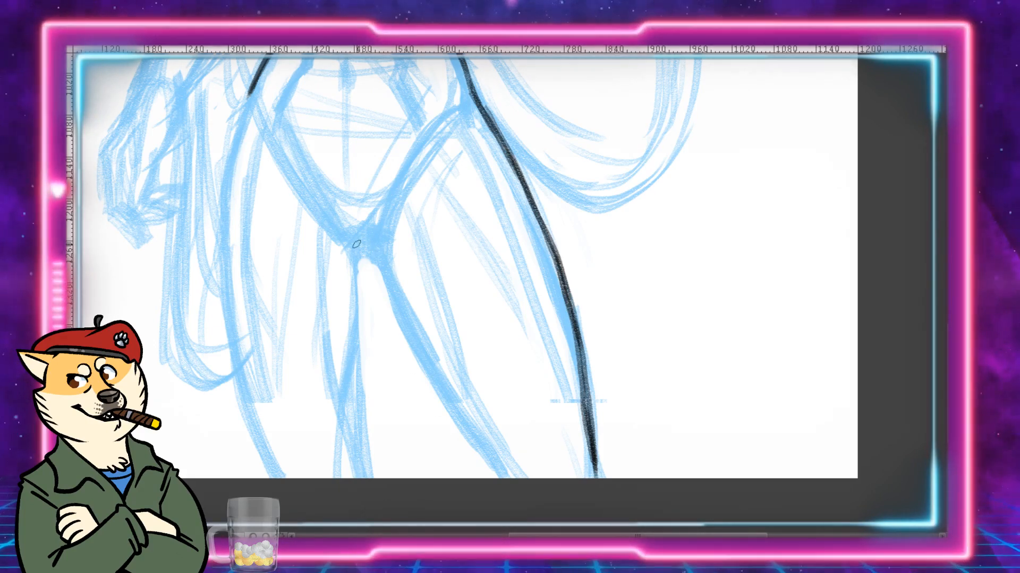
{"action": "mouse_move", "coordinate": [352, 240]}
{"action": "left_mouse_down"}
{"action": "mouse_move", "coordinate": [372, 242]}
{"action": "mouse_move", "coordinate": [362, 242]}
{"action": "left_mouse_up"}
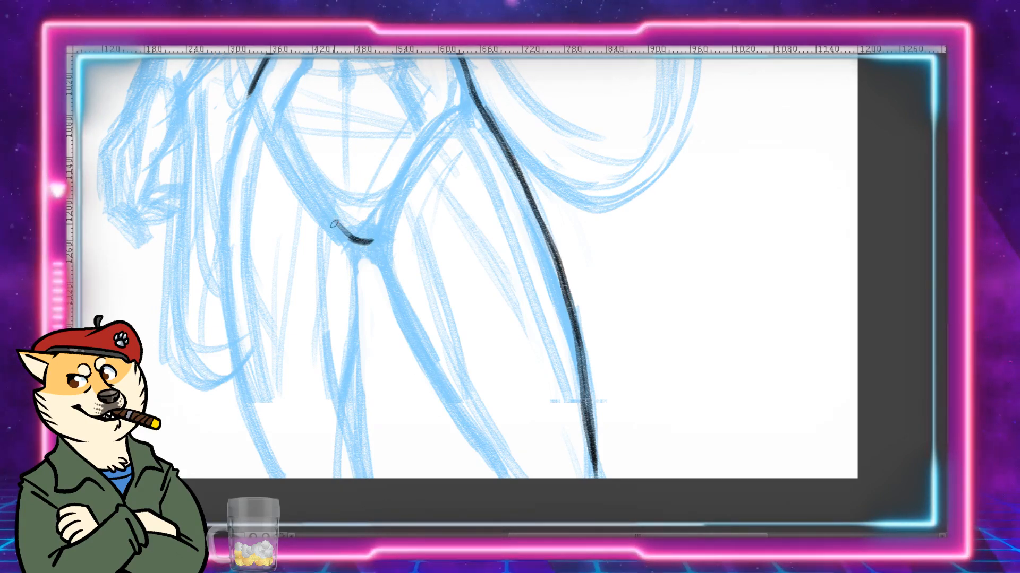
{"action": "left_click_drag", "start_coordinate": [327, 211], "coordinate": [364, 244]}
{"action": "left_click_drag", "start_coordinate": [311, 187], "coordinate": [348, 238]}
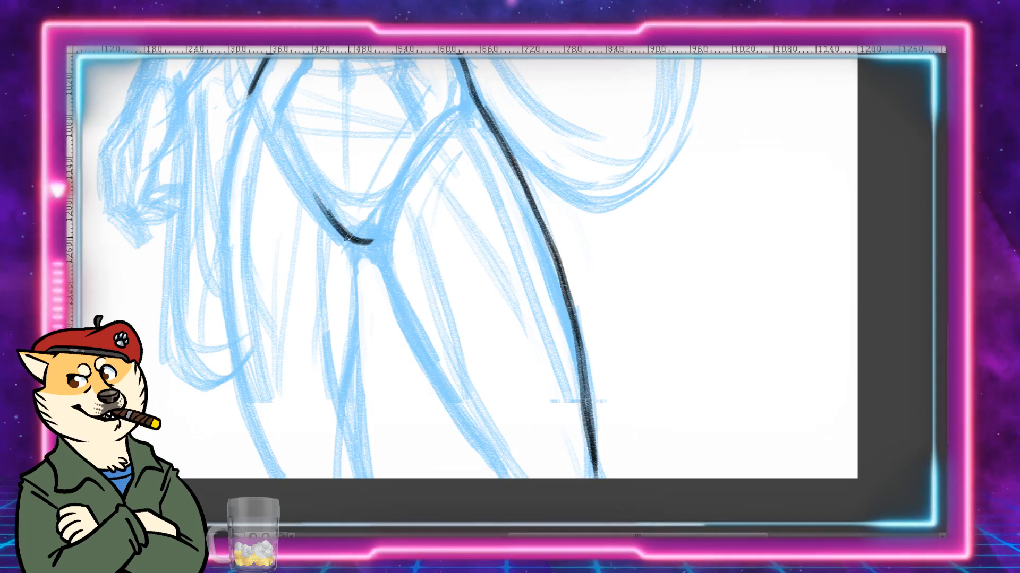
{"action": "mouse_move", "coordinate": [298, 157]}
{"action": "left_mouse_down"}
{"action": "mouse_move", "coordinate": [353, 242]}
{"action": "mouse_move", "coordinate": [388, 266]}
{"action": "mouse_move", "coordinate": [399, 187]}
{"action": "left_mouse_up"}
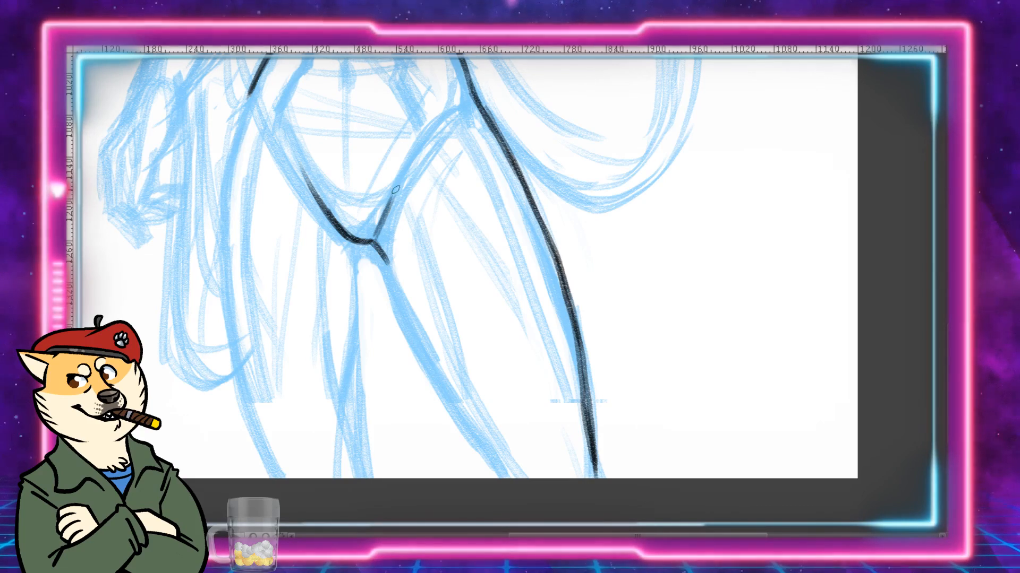
{"action": "left_click_drag", "start_coordinate": [373, 243], "coordinate": [418, 161]}
Step: Ink the right-hand leg's inner contour in black from the crotch to the canvas's lower edge and thicken it
{"action": "mouse_move", "coordinate": [375, 245]}
{"action": "left_mouse_down"}
{"action": "mouse_move", "coordinate": [432, 361]}
{"action": "mouse_move", "coordinate": [405, 290]}
{"action": "left_mouse_up"}
{"action": "left_click_drag", "start_coordinate": [372, 234], "coordinate": [455, 387]}
{"action": "mouse_move", "coordinate": [430, 327]}
{"action": "left_mouse_down"}
{"action": "mouse_move", "coordinate": [473, 416]}
{"action": "mouse_move", "coordinate": [441, 346]}
{"action": "mouse_move", "coordinate": [465, 399]}
{"action": "left_mouse_up"}
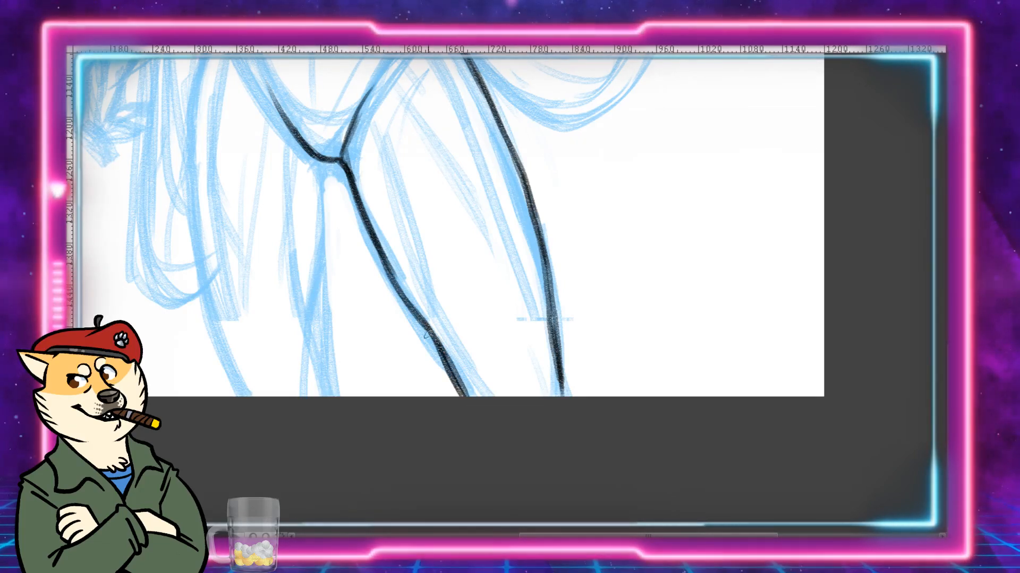
{"action": "left_click_drag", "start_coordinate": [437, 339], "coordinate": [384, 258]}
{"action": "left_click_drag", "start_coordinate": [404, 296], "coordinate": [343, 146]}
Step: Ink the left-hand leg's inner contour from the crotch to the canvas's lower edge, undoing the first attempt
{"action": "mouse_move", "coordinate": [476, 190]}
{"action": "left_mouse_down"}
{"action": "mouse_move", "coordinate": [524, 255]}
{"action": "mouse_move", "coordinate": [565, 254]}
{"action": "left_mouse_up"}
{"action": "left_click_drag", "start_coordinate": [414, 229], "coordinate": [413, 327]}
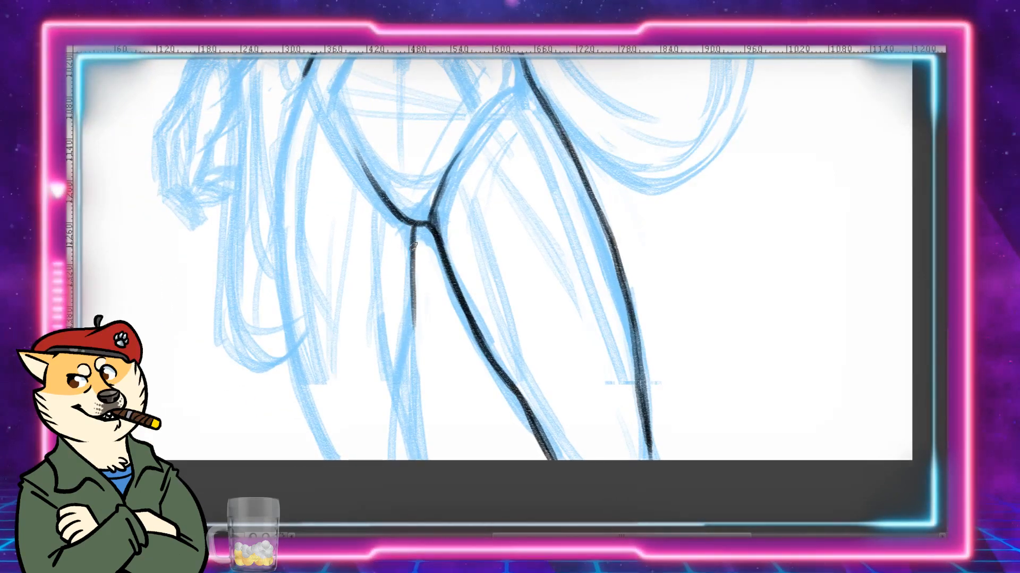
{"action": "key", "text": "ctrl+z"}
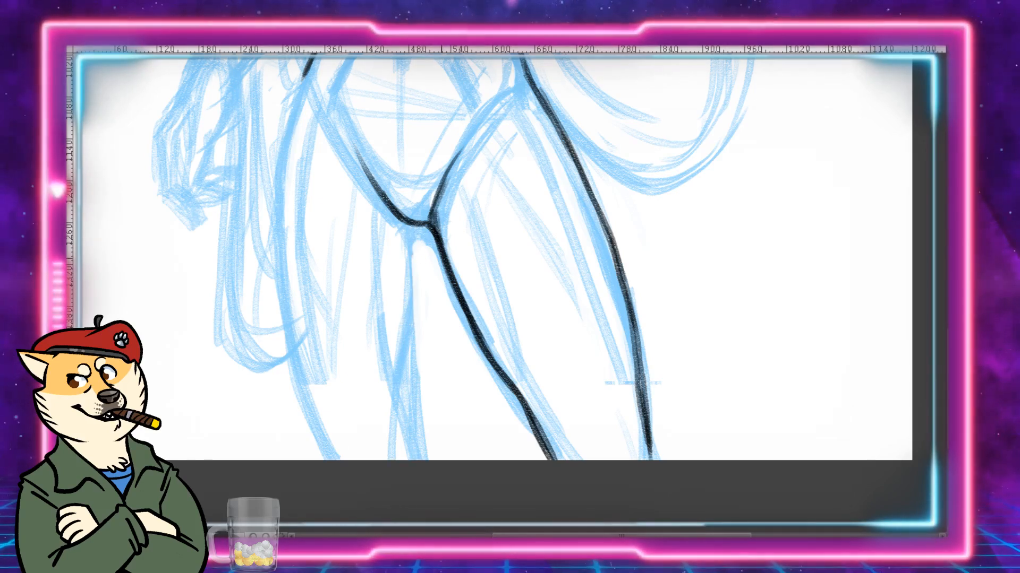
{"action": "left_click_drag", "start_coordinate": [418, 226], "coordinate": [418, 384]}
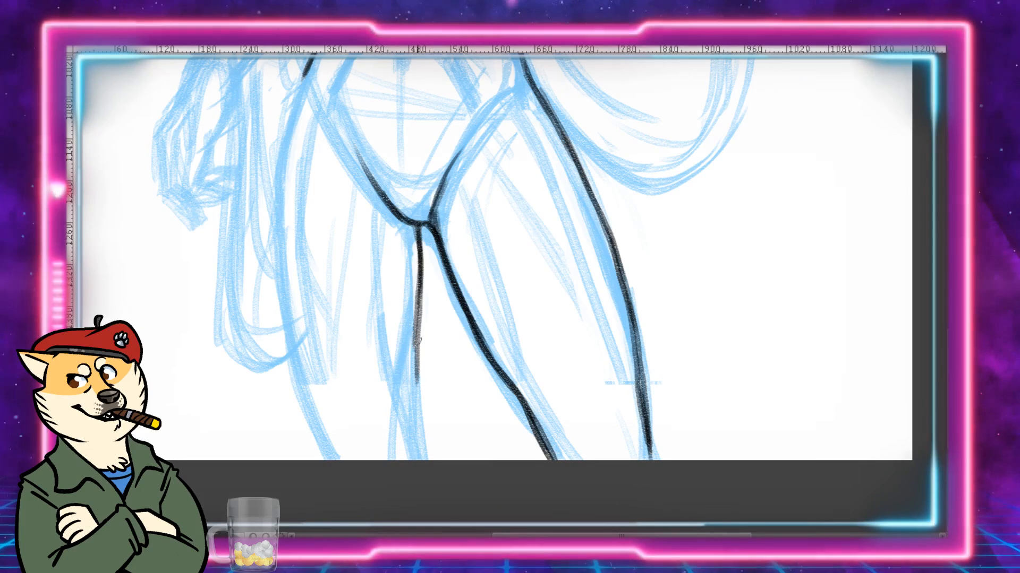
{"action": "left_click_drag", "start_coordinate": [417, 342], "coordinate": [434, 486]}
{"action": "mouse_move", "coordinate": [420, 395]}
{"action": "left_mouse_down"}
{"action": "mouse_move", "coordinate": [434, 466]}
{"action": "mouse_move", "coordinate": [418, 366]}
{"action": "left_mouse_up"}
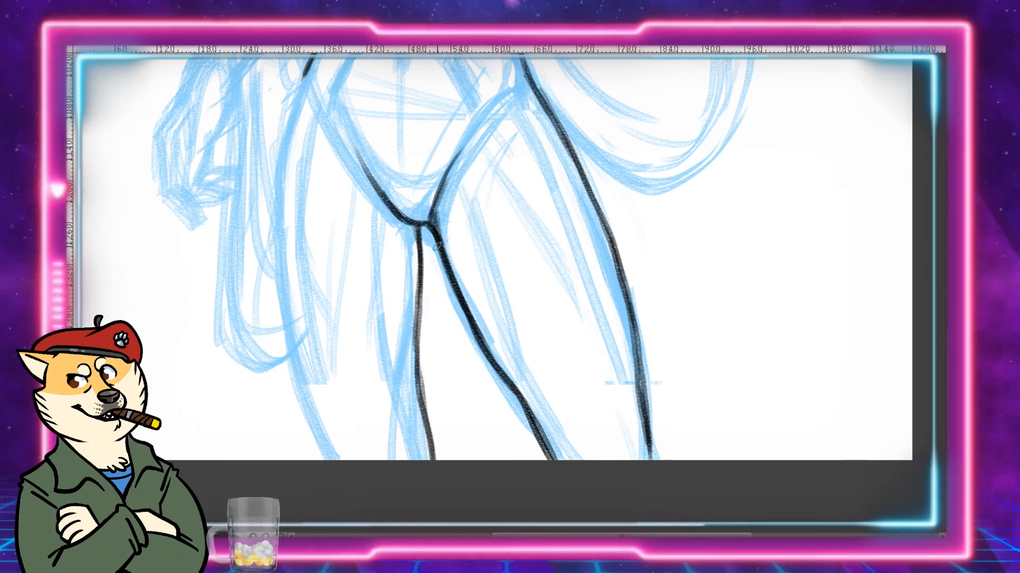
Step: Ink the left-hand leg's outer contour in black from the hip down to the canvas's lower edge
{"action": "left_click_drag", "start_coordinate": [308, 77], "coordinate": [282, 143]}
{"action": "mouse_move", "coordinate": [302, 85]}
{"action": "left_mouse_down"}
{"action": "mouse_move", "coordinate": [274, 215]}
{"action": "mouse_move", "coordinate": [277, 159]}
{"action": "mouse_move", "coordinate": [279, 234]}
{"action": "left_mouse_up"}
{"action": "left_click_drag", "start_coordinate": [279, 169], "coordinate": [290, 345]}
{"action": "left_click_drag", "start_coordinate": [275, 189], "coordinate": [290, 351]}
{"action": "left_click_drag", "start_coordinate": [276, 255], "coordinate": [308, 404]}
{"action": "left_click_drag", "start_coordinate": [284, 321], "coordinate": [326, 454]}
{"action": "left_click_drag", "start_coordinate": [291, 362], "coordinate": [325, 459]}
Step: Extend both leg-opening lines of the briefs up to the hips and thicken the left-hand one
{"action": "mouse_move", "coordinate": [318, 239]}
{"action": "left_mouse_down"}
{"action": "mouse_move", "coordinate": [294, 376]}
{"action": "mouse_move", "coordinate": [267, 315]}
{"action": "mouse_move", "coordinate": [281, 371]}
{"action": "left_mouse_up"}
{"action": "left_click_drag", "start_coordinate": [245, 308], "coordinate": [291, 378]}
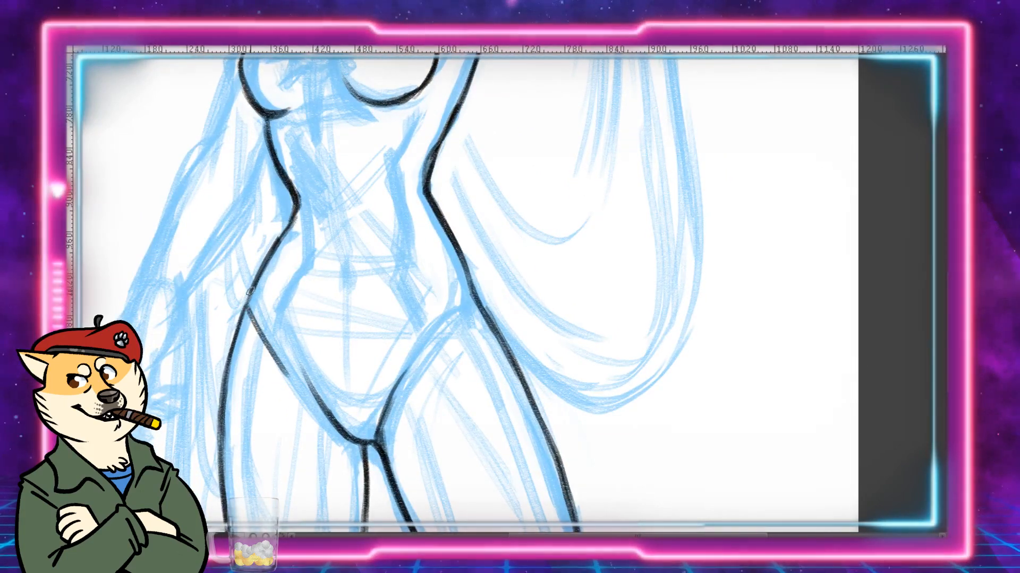
{"action": "left_click_drag", "start_coordinate": [246, 290], "coordinate": [290, 383]}
{"action": "mouse_move", "coordinate": [254, 329]}
{"action": "left_mouse_down"}
{"action": "mouse_move", "coordinate": [342, 428]}
{"action": "mouse_move", "coordinate": [333, 420]}
{"action": "mouse_move", "coordinate": [446, 327]}
{"action": "left_mouse_up"}
{"action": "left_click_drag", "start_coordinate": [393, 400], "coordinate": [470, 315]}
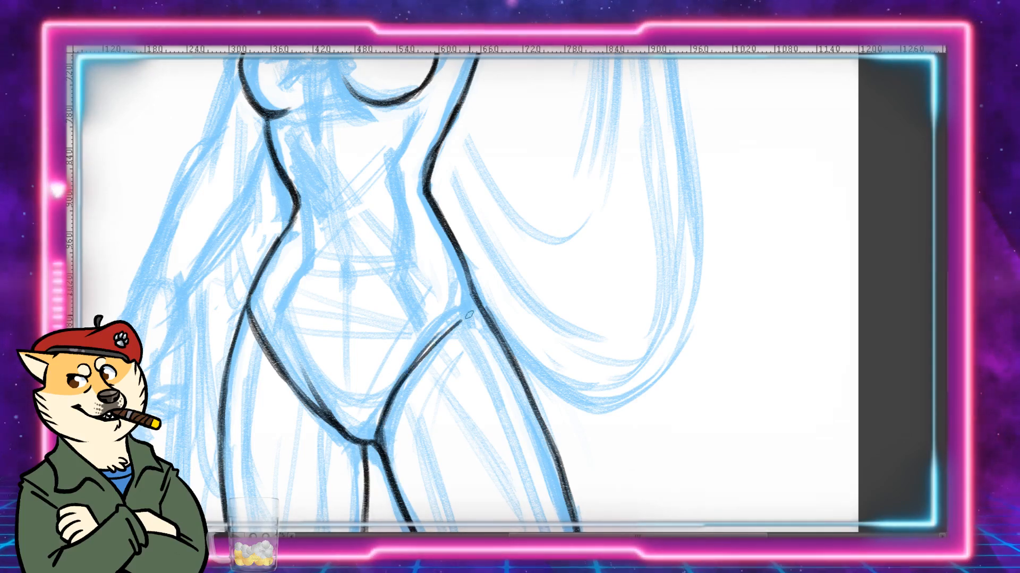
{"action": "mouse_move", "coordinate": [424, 359]}
{"action": "left_mouse_down"}
{"action": "mouse_move", "coordinate": [478, 314]}
{"action": "mouse_move", "coordinate": [419, 363]}
{"action": "mouse_move", "coordinate": [450, 328]}
{"action": "left_mouse_up"}
Step: Ink both sides of the neck in black, curving the right-hand line out into the shoulder
{"action": "left_click_drag", "start_coordinate": [485, 271], "coordinate": [467, 474]}
{"action": "mouse_move", "coordinate": [529, 186]}
{"action": "left_mouse_down"}
{"action": "mouse_move", "coordinate": [526, 265]}
{"action": "mouse_move", "coordinate": [428, 425]}
{"action": "mouse_move", "coordinate": [431, 439]}
{"action": "left_mouse_up"}
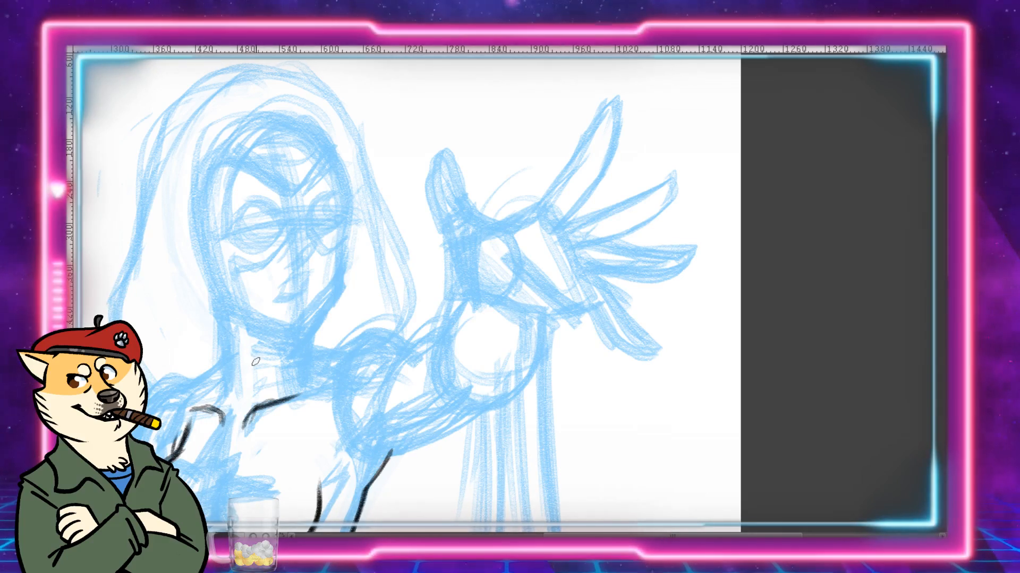
{"action": "mouse_move", "coordinate": [235, 318]}
{"action": "left_mouse_down"}
{"action": "mouse_move", "coordinate": [233, 372]}
{"action": "mouse_move", "coordinate": [217, 390]}
{"action": "left_mouse_up"}
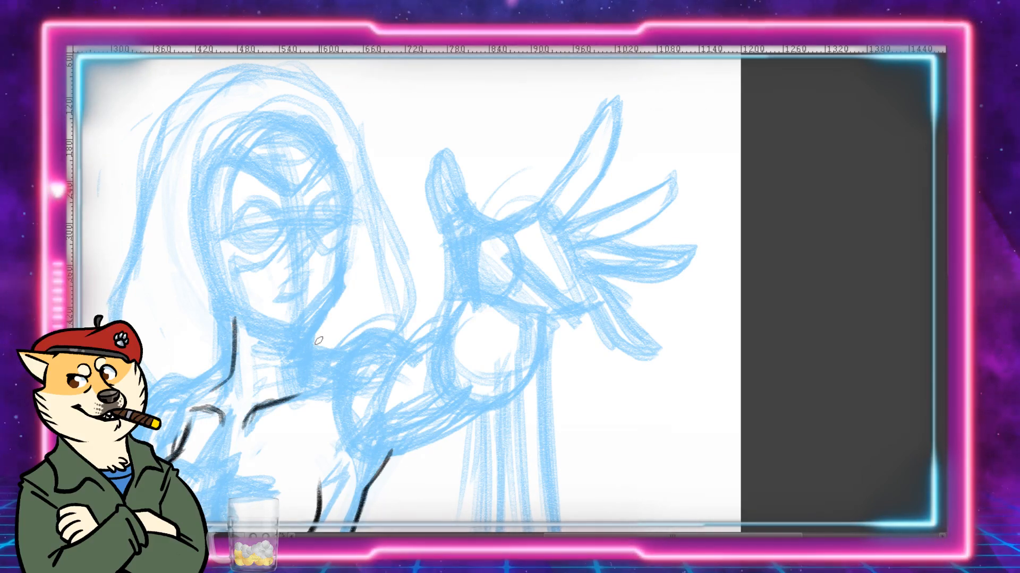
{"action": "left_click_drag", "start_coordinate": [299, 341], "coordinate": [314, 371]}
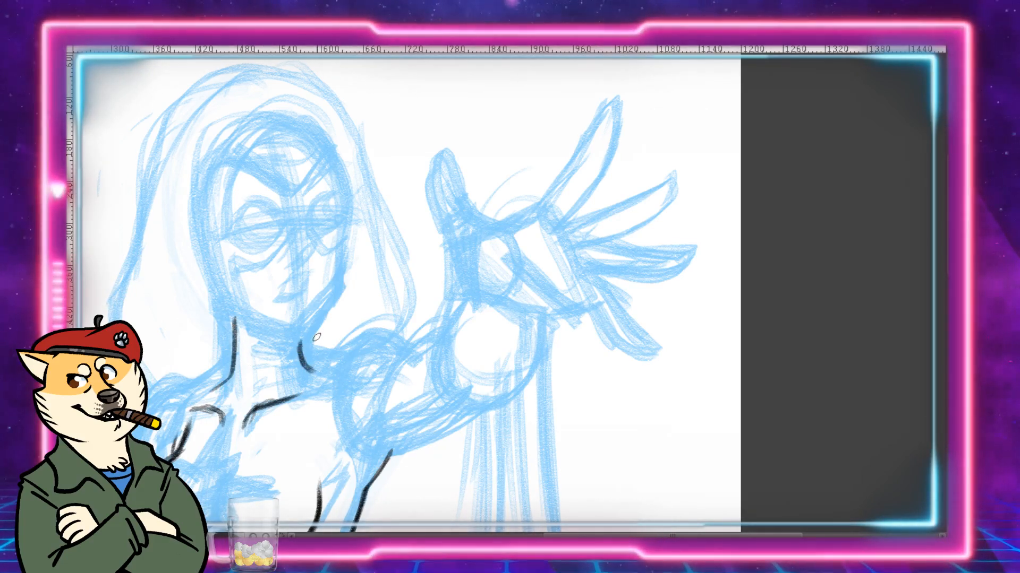
{"action": "mouse_move", "coordinate": [306, 336]}
{"action": "left_mouse_down"}
{"action": "mouse_move", "coordinate": [313, 356]}
{"action": "mouse_move", "coordinate": [346, 357]}
{"action": "mouse_move", "coordinate": [302, 372]}
{"action": "left_mouse_up"}
Step: Redraw the left-hand neck line further out, erase the old line, and extend the new one along the shoulder
{"action": "key", "text": "e"}
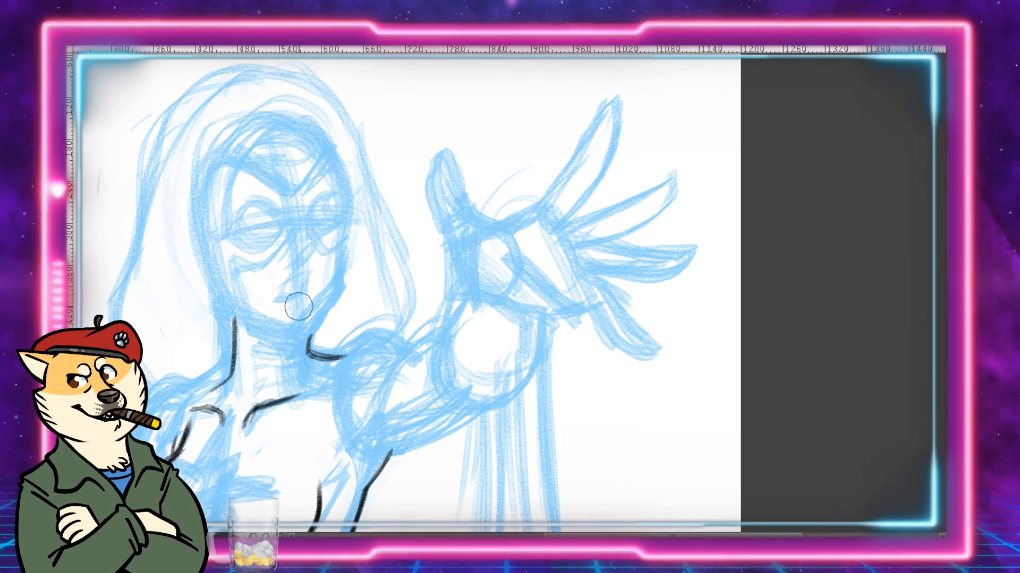
{"action": "key", "text": "e"}
{"action": "mouse_move", "coordinate": [227, 305]}
{"action": "left_mouse_down"}
{"action": "mouse_move", "coordinate": [230, 365]}
{"action": "mouse_move", "coordinate": [205, 387]}
{"action": "mouse_move", "coordinate": [227, 338]}
{"action": "mouse_move", "coordinate": [199, 388]}
{"action": "left_mouse_up"}
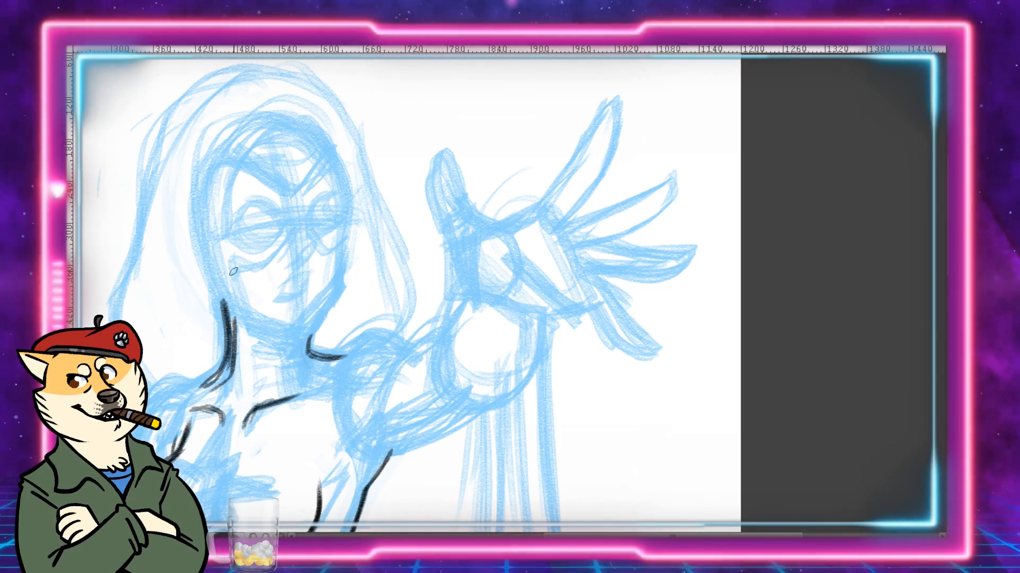
{"action": "key", "text": "e"}
{"action": "mouse_move", "coordinate": [243, 314]}
{"action": "left_mouse_down"}
{"action": "mouse_move", "coordinate": [233, 366]}
{"action": "mouse_move", "coordinate": [241, 350]}
{"action": "left_mouse_up"}
{"action": "mouse_move", "coordinate": [211, 394]}
{"action": "left_mouse_down"}
{"action": "mouse_move", "coordinate": [229, 379]}
{"action": "mouse_move", "coordinate": [148, 397]}
{"action": "left_mouse_up"}
{"action": "key", "text": "b"}
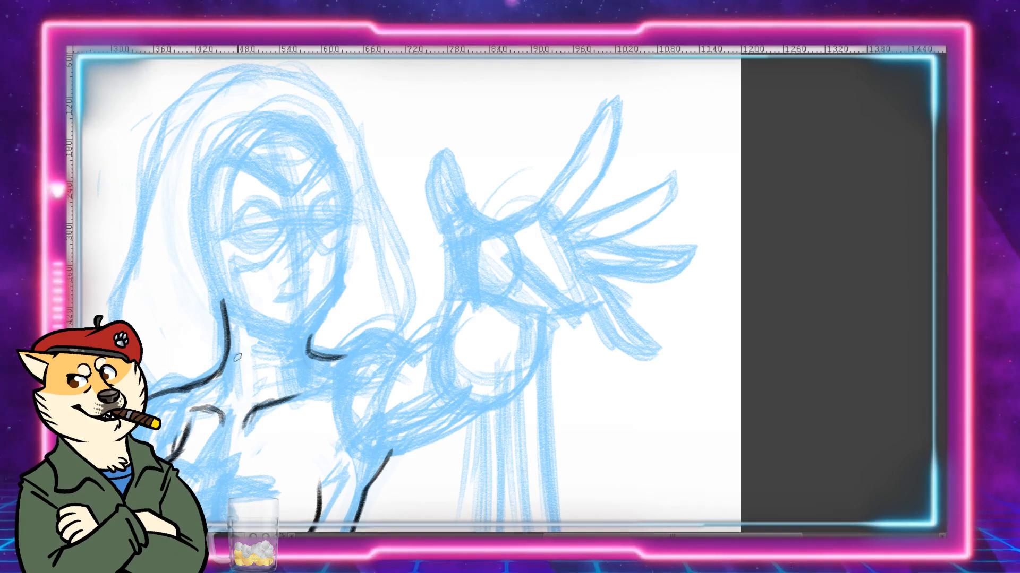
Step: Refine the left-hand armpit line and ink the rounded left-hand shoulder down the outer upper arm
{"action": "left_click_drag", "start_coordinate": [237, 357], "coordinate": [298, 284]}
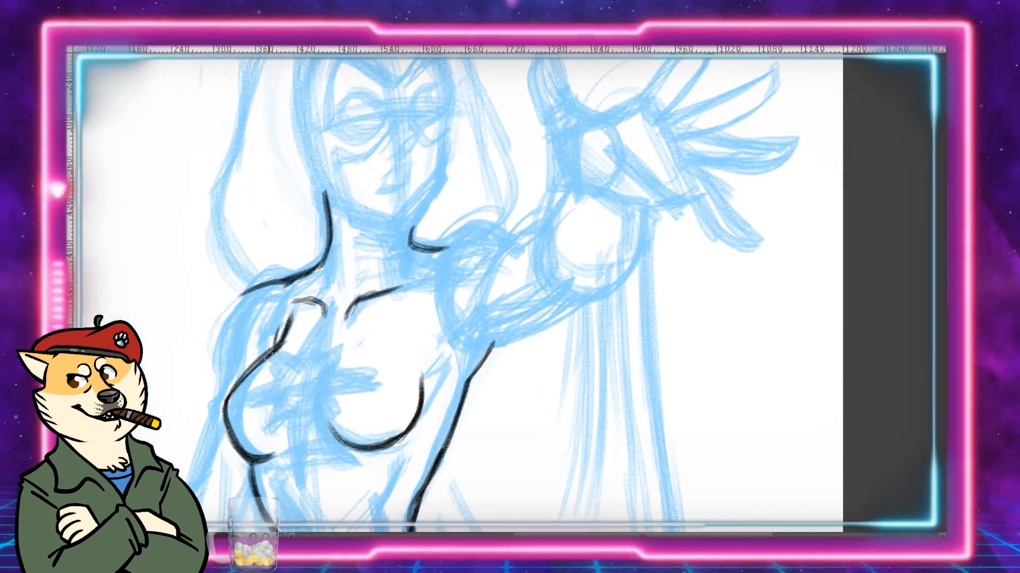
{"action": "left_click_drag", "start_coordinate": [232, 397], "coordinate": [280, 320]}
{"action": "left_click_drag", "start_coordinate": [244, 374], "coordinate": [286, 305]}
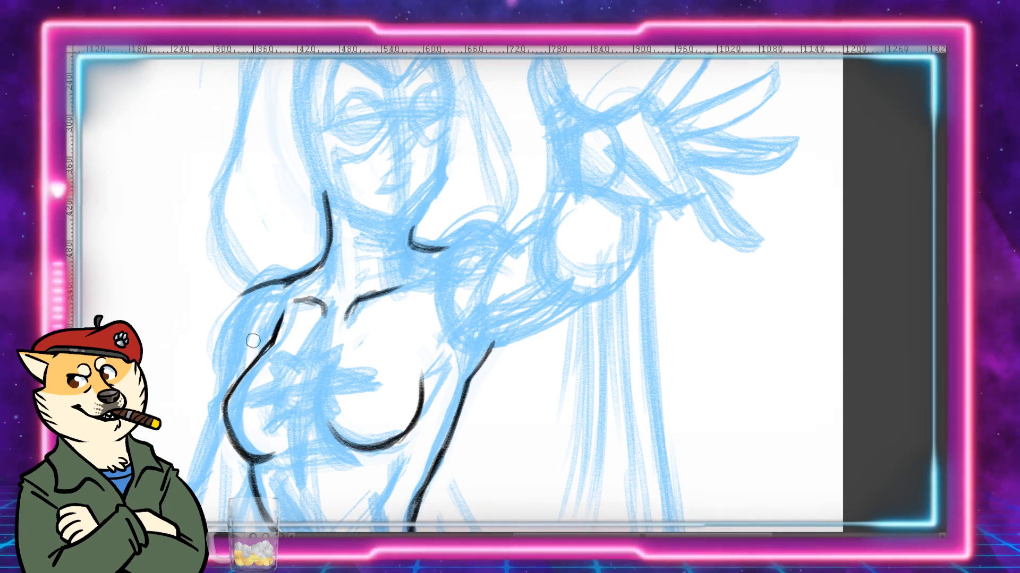
{"action": "left_click_drag", "start_coordinate": [253, 295], "coordinate": [230, 372]}
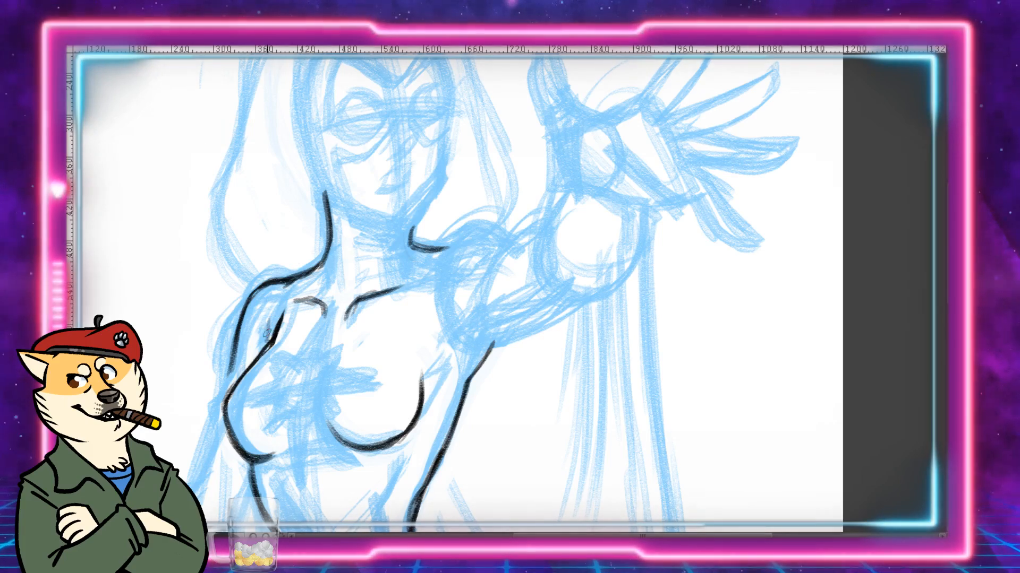
{"action": "left_click_drag", "start_coordinate": [273, 316], "coordinate": [353, 109]}
{"action": "left_click_drag", "start_coordinate": [447, 257], "coordinate": [416, 267]}
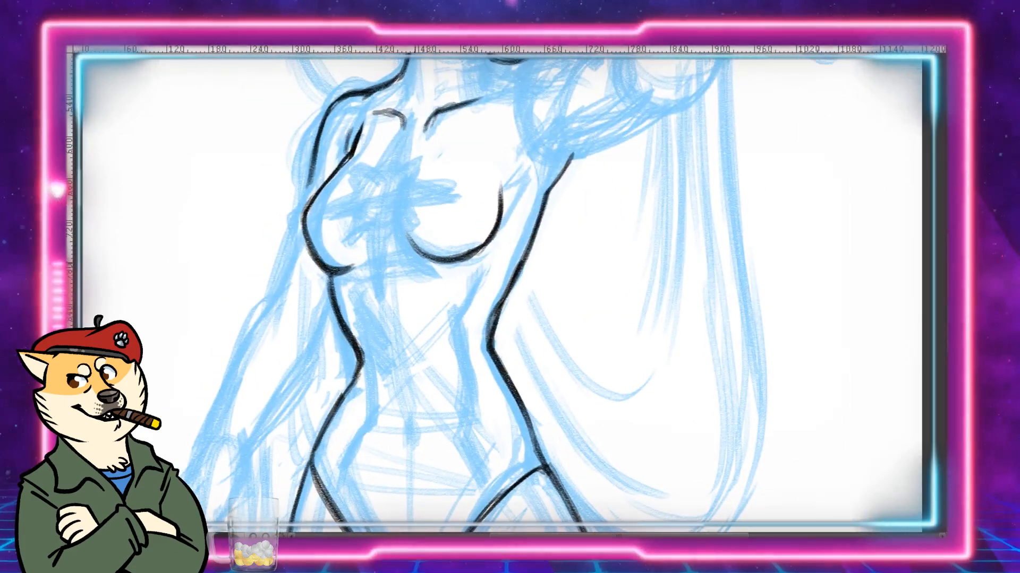
Step: Ink the lowered arm's outer line down to the elbow and its inner line from the torso to the wrist
{"action": "left_click_drag", "start_coordinate": [309, 175], "coordinate": [267, 302]}
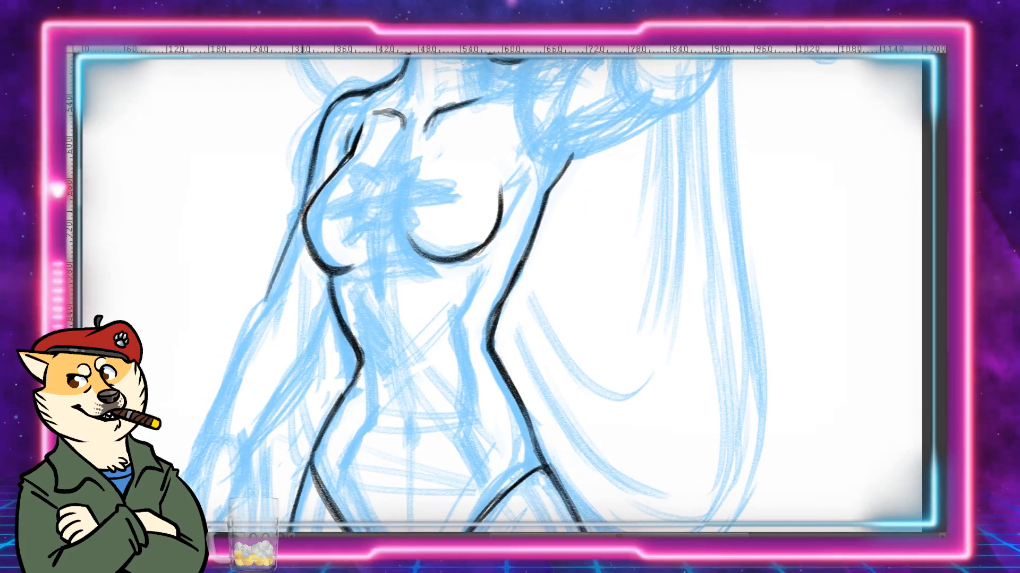
{"action": "left_click_drag", "start_coordinate": [306, 199], "coordinate": [261, 318]}
{"action": "left_click_drag", "start_coordinate": [281, 271], "coordinate": [265, 335]}
{"action": "left_click_drag", "start_coordinate": [292, 239], "coordinate": [263, 331]}
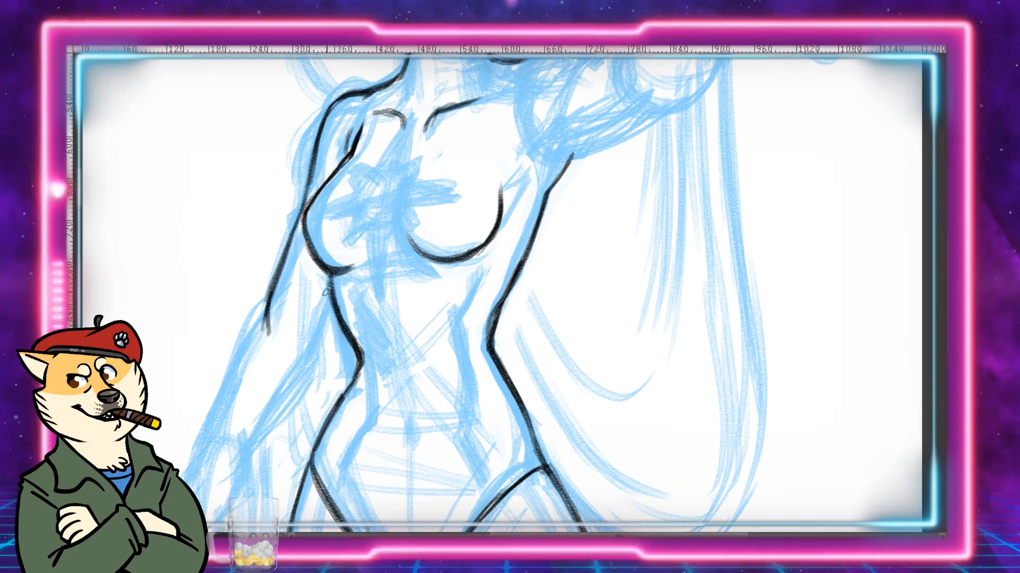
{"action": "left_click_drag", "start_coordinate": [331, 298], "coordinate": [301, 345]}
{"action": "mouse_move", "coordinate": [311, 333]}
{"action": "left_mouse_down"}
{"action": "mouse_move", "coordinate": [237, 468]}
{"action": "mouse_move", "coordinate": [373, 241]}
{"action": "left_mouse_up"}
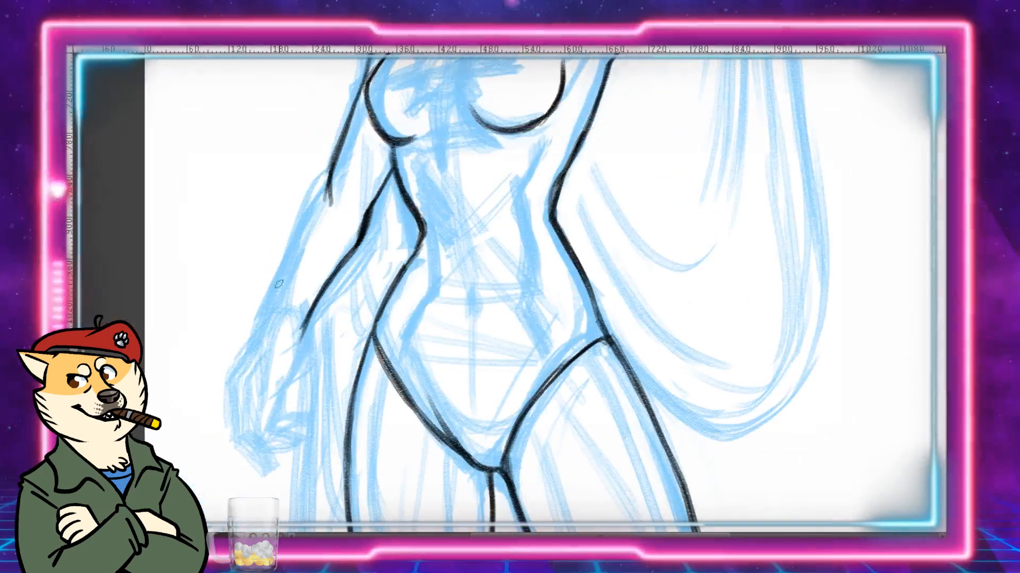
Step: Ink the lowered arm's outer forearm line from wrist to elbow, then undo the last two strokes
{"action": "left_click_drag", "start_coordinate": [270, 319], "coordinate": [314, 212]}
{"action": "left_click_drag", "start_coordinate": [279, 288], "coordinate": [315, 190]}
{"action": "left_click_drag", "start_coordinate": [295, 263], "coordinate": [324, 175]}
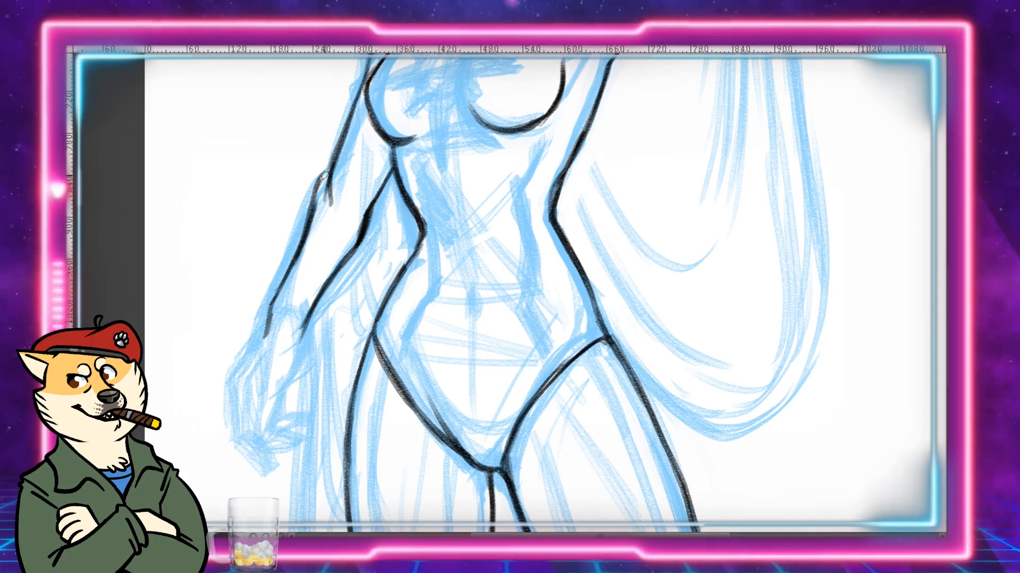
{"action": "key", "text": "ctrl+z"}
{"action": "key", "text": "ctrl+z"}
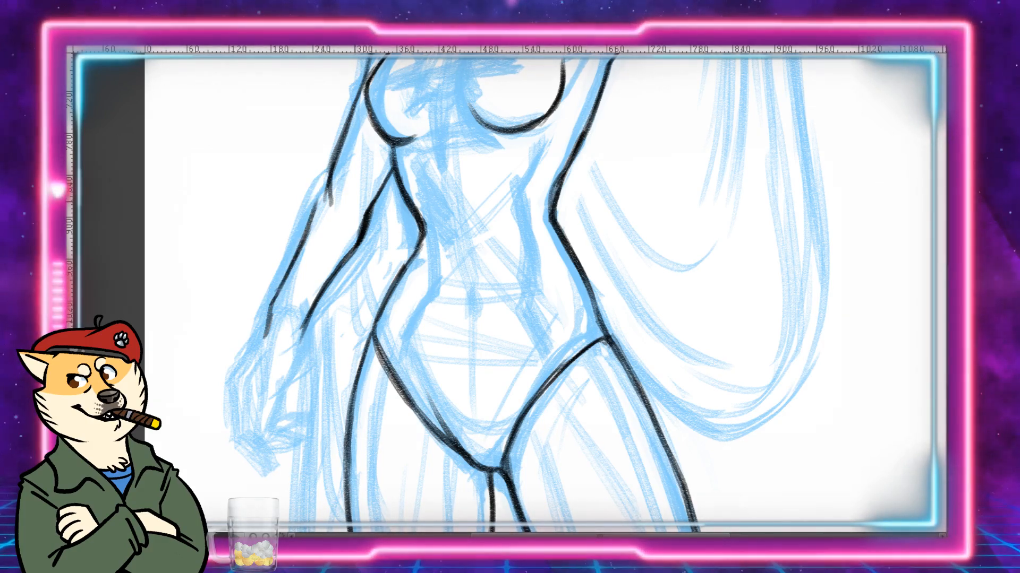
Step: Erase the upper part of the outer forearm line and redraw it thicker, from the wrist up to the elbow
{"action": "mouse_move", "coordinate": [285, 225]}
{"action": "left_mouse_down"}
{"action": "mouse_move", "coordinate": [317, 195]}
{"action": "mouse_move", "coordinate": [299, 266]}
{"action": "mouse_move", "coordinate": [324, 201]}
{"action": "left_mouse_up"}
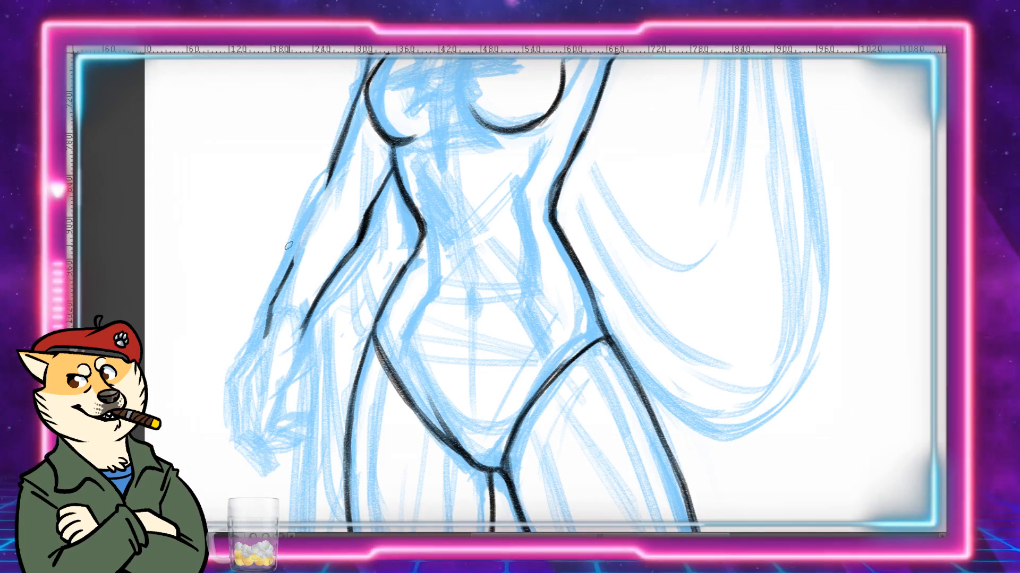
{"action": "left_click_drag", "start_coordinate": [262, 335], "coordinate": [309, 201]}
{"action": "left_click_drag", "start_coordinate": [274, 290], "coordinate": [303, 215]}
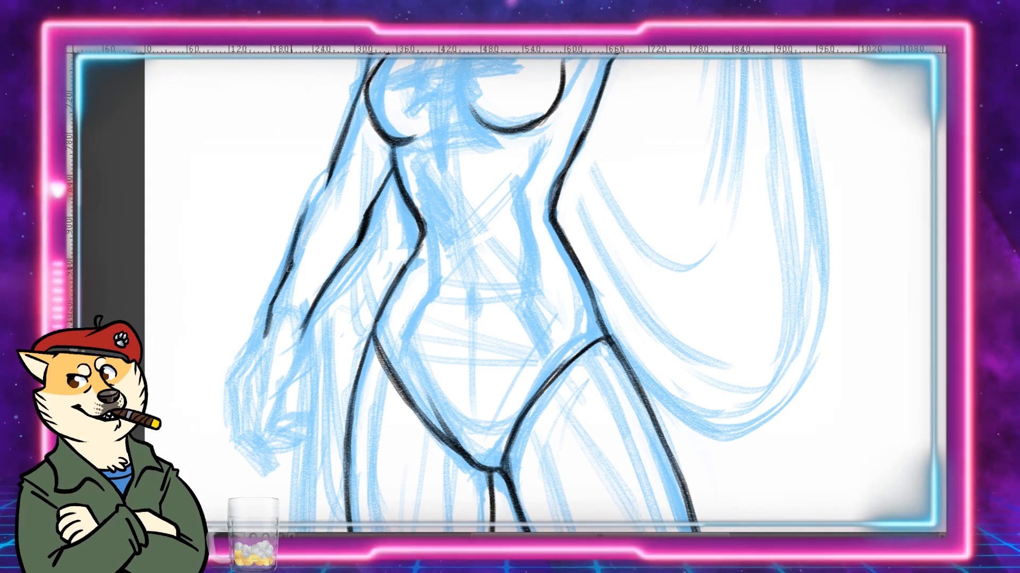
{"action": "mouse_move", "coordinate": [287, 270]}
{"action": "left_mouse_down"}
{"action": "mouse_move", "coordinate": [328, 176]}
{"action": "mouse_move", "coordinate": [304, 215]}
{"action": "mouse_move", "coordinate": [270, 322]}
{"action": "left_mouse_up"}
{"action": "mouse_move", "coordinate": [291, 261]}
{"action": "left_mouse_down"}
{"action": "mouse_move", "coordinate": [318, 186]}
{"action": "mouse_move", "coordinate": [334, 178]}
{"action": "mouse_move", "coordinate": [336, 229]}
{"action": "mouse_move", "coordinate": [337, 182]}
{"action": "mouse_move", "coordinate": [332, 238]}
{"action": "mouse_move", "coordinate": [360, 204]}
{"action": "mouse_move", "coordinate": [419, 87]}
{"action": "mouse_move", "coordinate": [326, 142]}
{"action": "left_mouse_up"}
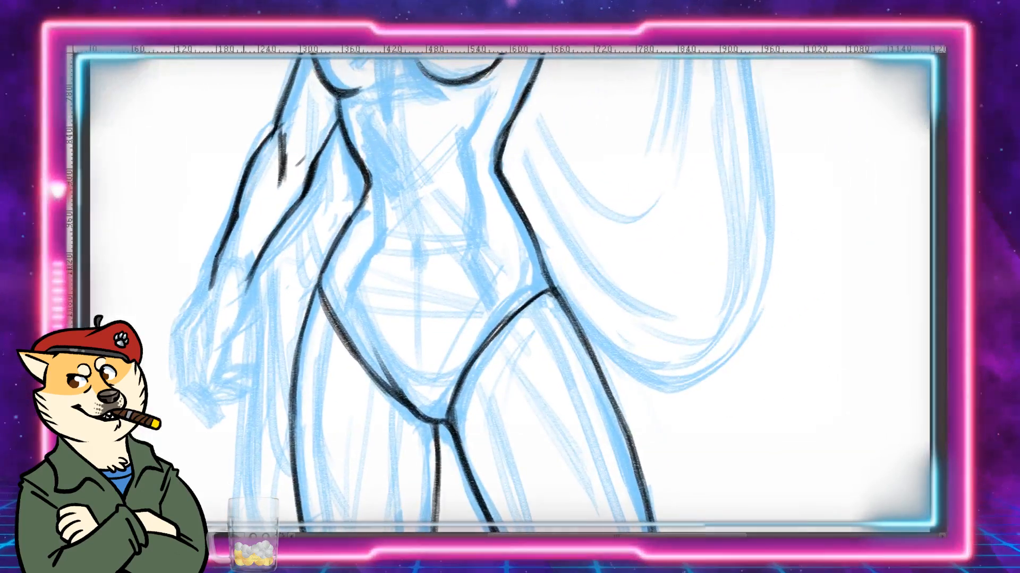
Step: Ink the lowered hand with its wrist, thumb and curled fingers, and shade the gap beside the thumb black
{"action": "mouse_move", "coordinate": [245, 277]}
{"action": "left_mouse_down"}
{"action": "mouse_move", "coordinate": [249, 322]}
{"action": "mouse_move", "coordinate": [214, 378]}
{"action": "mouse_move", "coordinate": [214, 345]}
{"action": "mouse_move", "coordinate": [211, 385]}
{"action": "mouse_move", "coordinate": [216, 299]}
{"action": "left_mouse_up"}
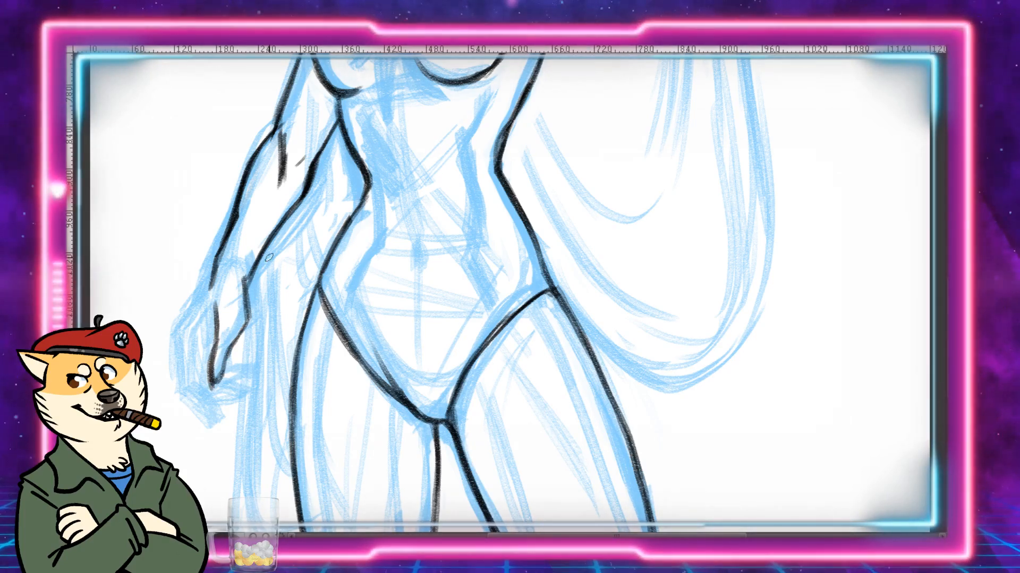
{"action": "left_click_drag", "start_coordinate": [220, 250], "coordinate": [189, 332]}
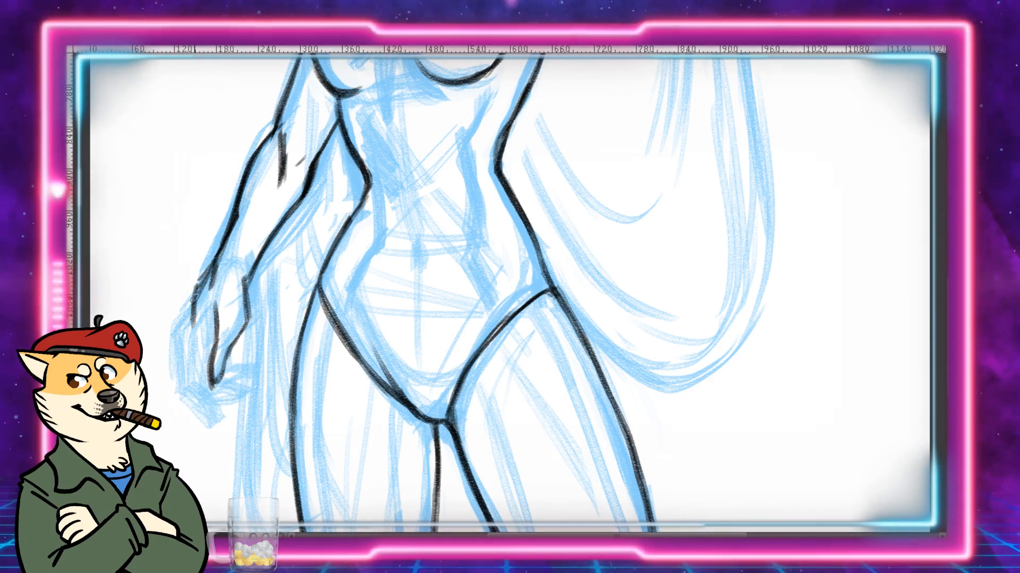
{"action": "mouse_move", "coordinate": [195, 295]}
{"action": "left_mouse_down"}
{"action": "mouse_move", "coordinate": [182, 346]}
{"action": "mouse_move", "coordinate": [197, 391]}
{"action": "left_mouse_up"}
{"action": "mouse_move", "coordinate": [181, 349]}
{"action": "left_mouse_down"}
{"action": "mouse_move", "coordinate": [200, 394]}
{"action": "mouse_move", "coordinate": [221, 405]}
{"action": "mouse_move", "coordinate": [200, 366]}
{"action": "mouse_move", "coordinate": [197, 329]}
{"action": "mouse_move", "coordinate": [214, 315]}
{"action": "left_mouse_up"}
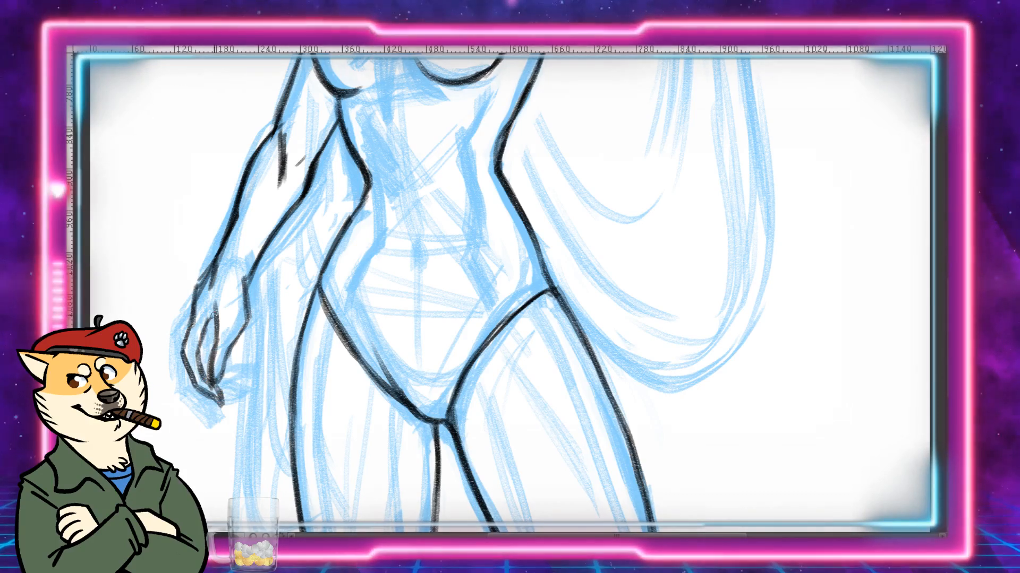
{"action": "mouse_move", "coordinate": [220, 390]}
{"action": "left_mouse_down"}
{"action": "mouse_move", "coordinate": [241, 398]}
{"action": "mouse_move", "coordinate": [230, 380]}
{"action": "mouse_move", "coordinate": [209, 382]}
{"action": "mouse_move", "coordinate": [247, 365]}
{"action": "mouse_move", "coordinate": [208, 364]}
{"action": "mouse_move", "coordinate": [207, 335]}
{"action": "mouse_move", "coordinate": [208, 345]}
{"action": "left_mouse_up"}
{"action": "mouse_move", "coordinate": [217, 309]}
{"action": "left_mouse_down"}
{"action": "mouse_move", "coordinate": [200, 371]}
{"action": "mouse_move", "coordinate": [198, 358]}
{"action": "left_mouse_up"}
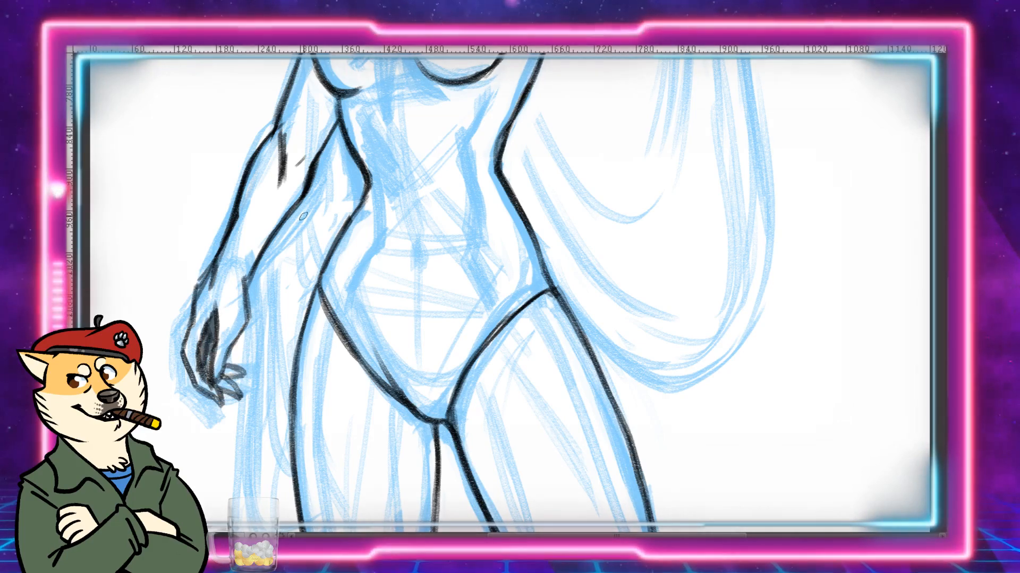
Step: Ink the cape's edge from the lowered wrist in a loop to the thigh, with a second inner hem line
{"action": "mouse_move", "coordinate": [303, 216]}
{"action": "left_mouse_down"}
{"action": "mouse_move", "coordinate": [243, 213]}
{"action": "mouse_move", "coordinate": [207, 242]}
{"action": "left_mouse_up"}
{"action": "left_click_drag", "start_coordinate": [209, 205], "coordinate": [217, 183]}
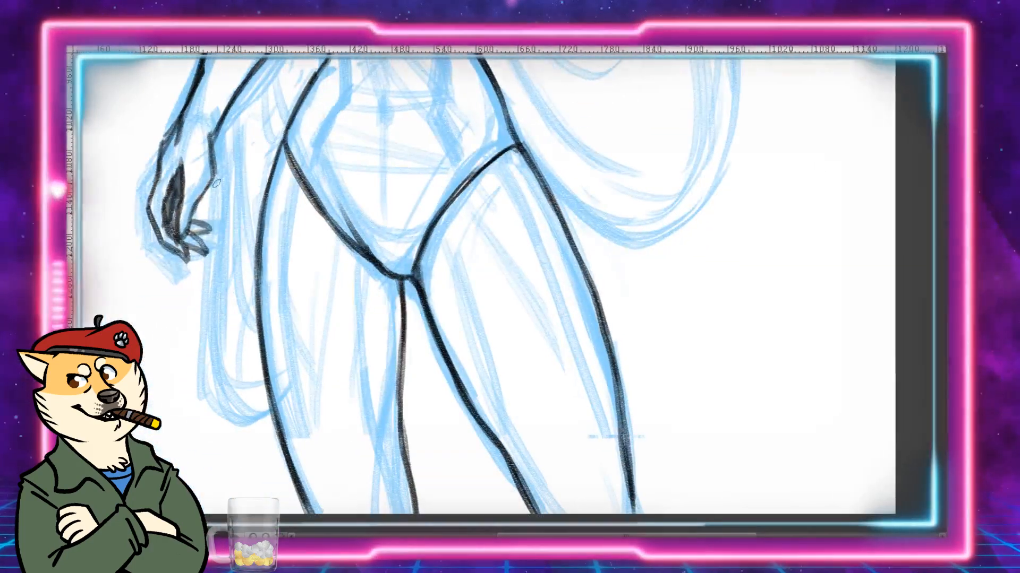
{"action": "mouse_move", "coordinate": [216, 133]}
{"action": "left_mouse_down"}
{"action": "mouse_move", "coordinate": [213, 401]}
{"action": "mouse_move", "coordinate": [211, 383]}
{"action": "mouse_move", "coordinate": [274, 421]}
{"action": "mouse_move", "coordinate": [267, 444]}
{"action": "mouse_move", "coordinate": [278, 430]}
{"action": "left_mouse_up"}
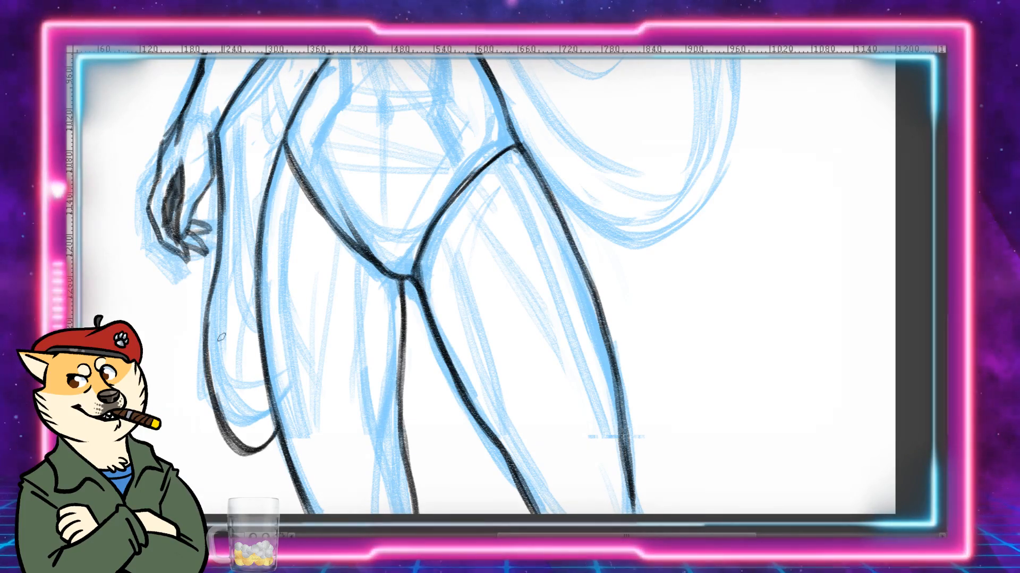
{"action": "left_click_drag", "start_coordinate": [218, 332], "coordinate": [274, 421]}
{"action": "mouse_move", "coordinate": [225, 379]}
{"action": "left_mouse_down"}
{"action": "mouse_move", "coordinate": [275, 421]}
{"action": "mouse_move", "coordinate": [253, 418]}
{"action": "left_mouse_up"}
{"action": "left_click_drag", "start_coordinate": [235, 149], "coordinate": [238, 362]}
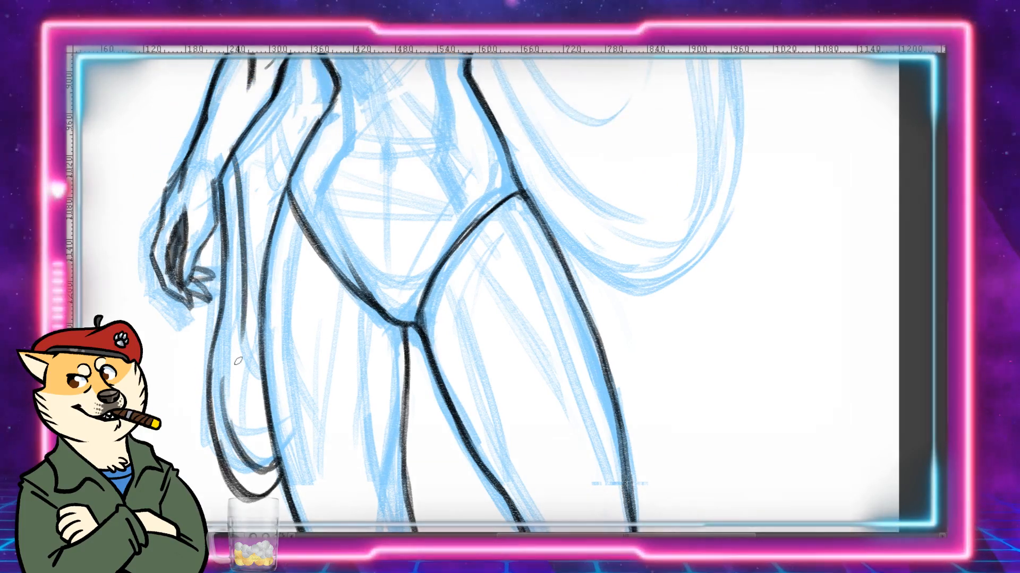
Step: Ink the long vertical fold lines of the cape between the lowered arm and the hip
{"action": "mouse_move", "coordinate": [239, 154]}
{"action": "left_mouse_down"}
{"action": "mouse_move", "coordinate": [240, 375]}
{"action": "mouse_move", "coordinate": [261, 424]}
{"action": "left_mouse_up"}
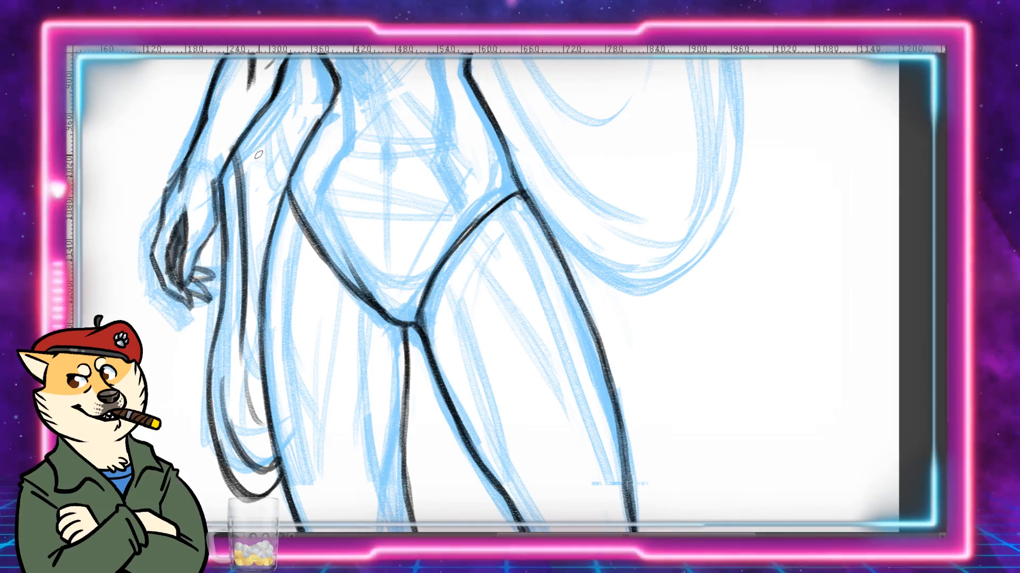
{"action": "mouse_move", "coordinate": [258, 121]}
{"action": "left_mouse_down"}
{"action": "mouse_move", "coordinate": [270, 250]}
{"action": "mouse_move", "coordinate": [268, 219]}
{"action": "left_mouse_up"}
{"action": "left_click_drag", "start_coordinate": [352, 159], "coordinate": [306, 355]}
{"action": "left_click_drag", "start_coordinate": [248, 242], "coordinate": [265, 350]}
{"action": "left_click_drag", "start_coordinate": [237, 264], "coordinate": [245, 364]}
{"action": "left_click_drag", "start_coordinate": [404, 138], "coordinate": [265, 347]}
{"action": "left_click_drag", "start_coordinate": [486, 210], "coordinate": [467, 235]}
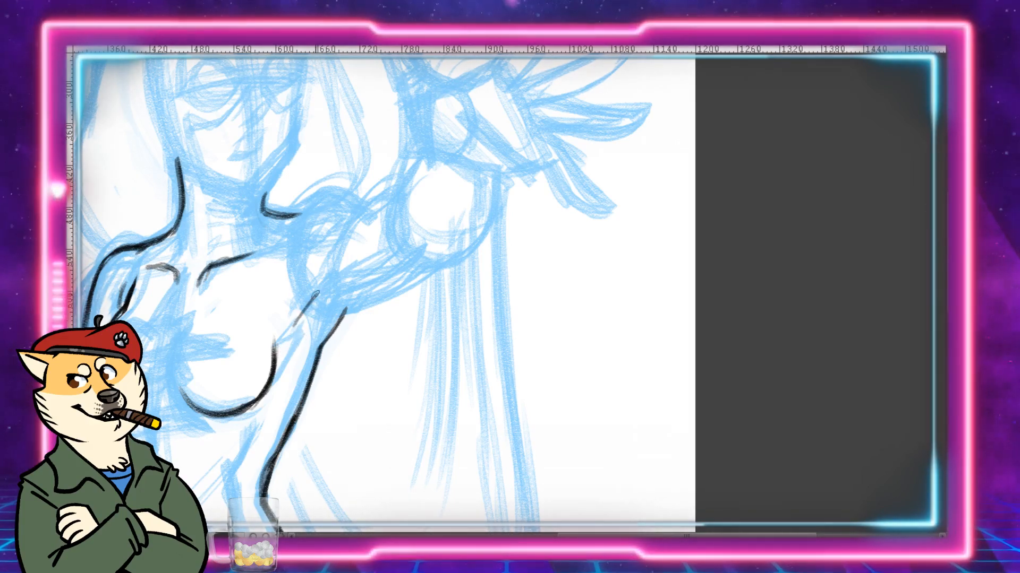
Step: Ink the raised arm's armpit and muscle lines, its underside, the shoulder curve and the upper edge toward the elbow
{"action": "mouse_move", "coordinate": [300, 313]}
{"action": "left_mouse_down"}
{"action": "mouse_move", "coordinate": [339, 278]}
{"action": "mouse_move", "coordinate": [366, 273]}
{"action": "left_mouse_up"}
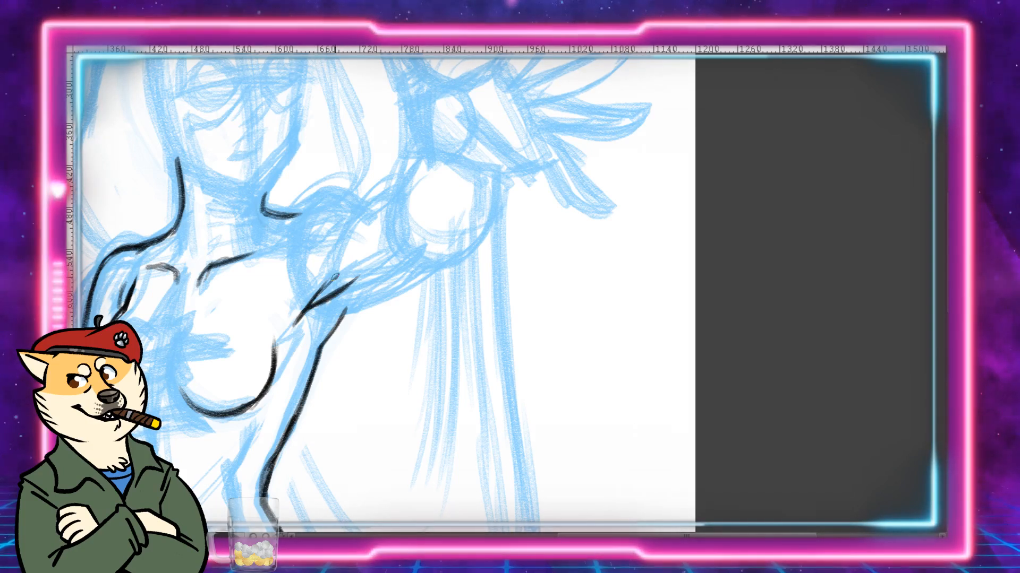
{"action": "left_click_drag", "start_coordinate": [335, 277], "coordinate": [391, 263]}
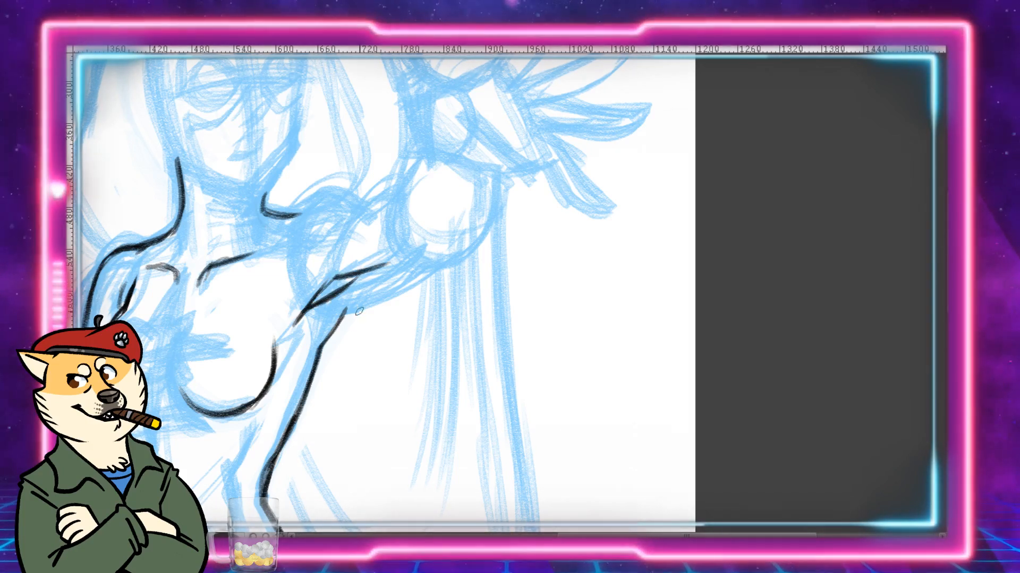
{"action": "mouse_move", "coordinate": [318, 357]}
{"action": "left_mouse_down"}
{"action": "mouse_move", "coordinate": [348, 308]}
{"action": "mouse_move", "coordinate": [434, 260]}
{"action": "mouse_move", "coordinate": [336, 315]}
{"action": "left_mouse_up"}
{"action": "mouse_move", "coordinate": [330, 259]}
{"action": "left_mouse_down"}
{"action": "mouse_move", "coordinate": [376, 192]}
{"action": "mouse_move", "coordinate": [413, 173]}
{"action": "left_mouse_up"}
{"action": "mouse_move", "coordinate": [364, 197]}
{"action": "left_mouse_down"}
{"action": "mouse_move", "coordinate": [326, 192]}
{"action": "mouse_move", "coordinate": [284, 243]}
{"action": "mouse_move", "coordinate": [318, 203]}
{"action": "mouse_move", "coordinate": [371, 196]}
{"action": "left_mouse_up"}
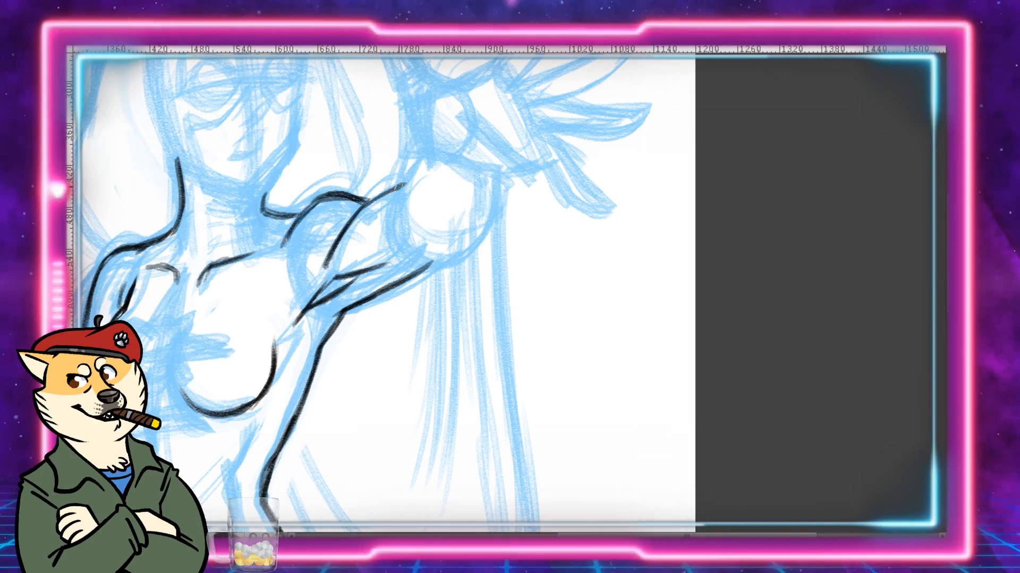
Step: Join the raised shoulder to the collarbone and ink the foreshortened forearm's sides and elbow, undoing surplus elbow strokes
{"action": "mouse_move", "coordinate": [288, 218]}
{"action": "left_mouse_down"}
{"action": "mouse_move", "coordinate": [302, 214]}
{"action": "mouse_move", "coordinate": [264, 252]}
{"action": "mouse_move", "coordinate": [289, 251]}
{"action": "left_mouse_up"}
{"action": "mouse_move", "coordinate": [416, 167]}
{"action": "left_mouse_down"}
{"action": "mouse_move", "coordinate": [356, 290]}
{"action": "mouse_move", "coordinate": [376, 268]}
{"action": "left_mouse_up"}
{"action": "mouse_move", "coordinate": [352, 301]}
{"action": "left_mouse_down"}
{"action": "mouse_move", "coordinate": [356, 363]}
{"action": "mouse_move", "coordinate": [397, 378]}
{"action": "mouse_move", "coordinate": [387, 389]}
{"action": "mouse_move", "coordinate": [424, 361]}
{"action": "mouse_move", "coordinate": [446, 288]}
{"action": "left_mouse_up"}
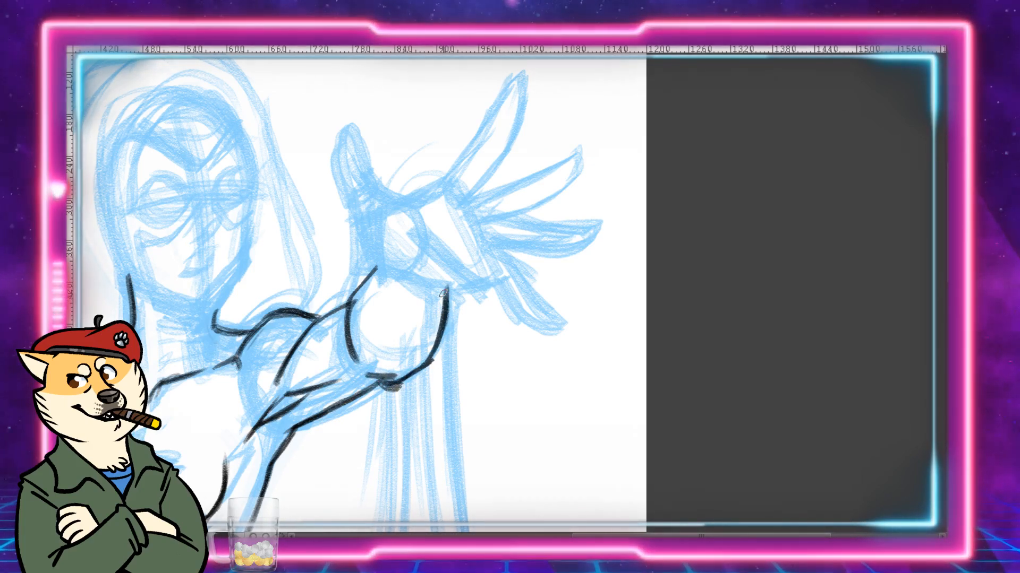
{"action": "left_click_drag", "start_coordinate": [439, 334], "coordinate": [383, 387]}
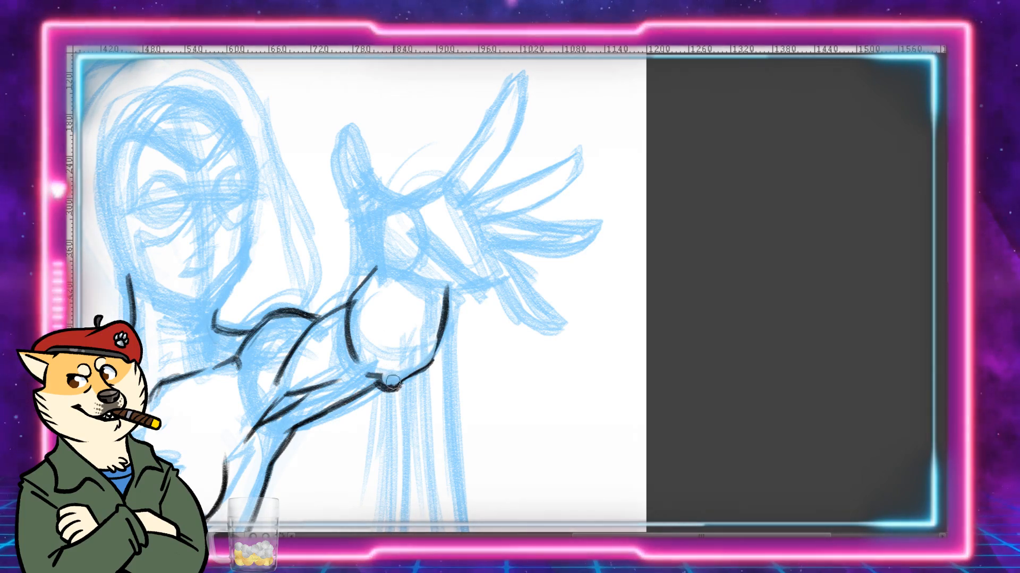
{"action": "key", "text": "ctrl+z"}
{"action": "key", "text": "ctrl+z"}
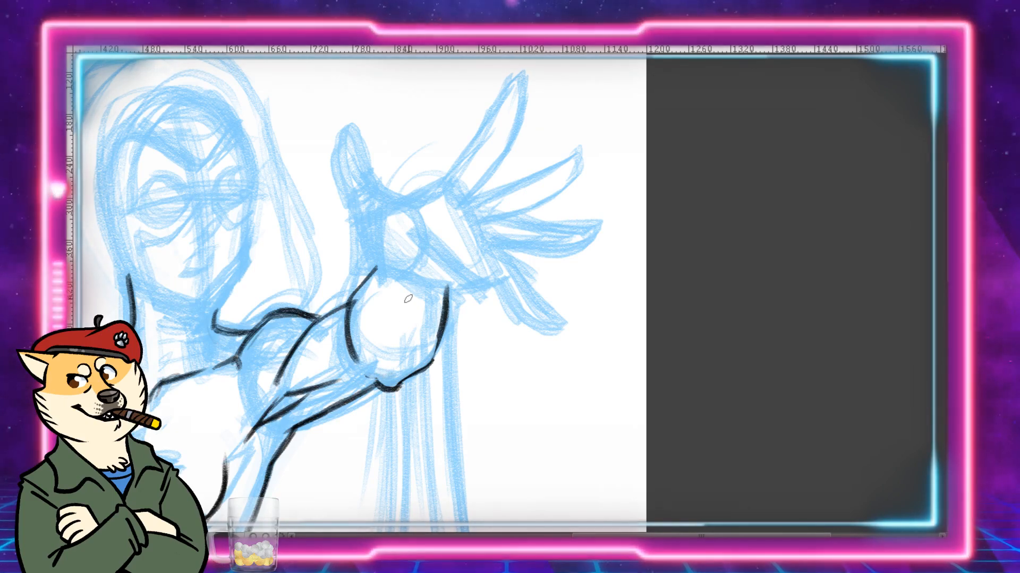
Step: Ink the raised hand's wrist crease, thumb base, palm heel and palm crease, and outline the little finger
{"action": "mouse_move", "coordinate": [419, 306]}
{"action": "left_mouse_down"}
{"action": "mouse_move", "coordinate": [381, 376]}
{"action": "mouse_move", "coordinate": [561, 276]}
{"action": "mouse_move", "coordinate": [426, 356]}
{"action": "left_mouse_up"}
{"action": "mouse_move", "coordinate": [375, 294]}
{"action": "left_mouse_down"}
{"action": "mouse_move", "coordinate": [406, 329]}
{"action": "mouse_move", "coordinate": [439, 317]}
{"action": "left_mouse_up"}
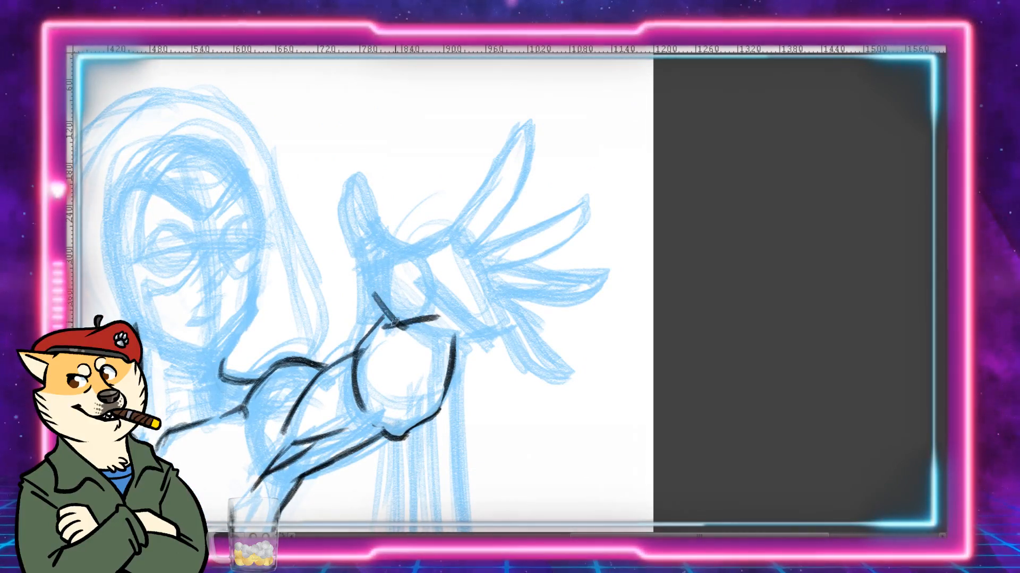
{"action": "mouse_move", "coordinate": [376, 303]}
{"action": "left_mouse_down"}
{"action": "mouse_move", "coordinate": [405, 328]}
{"action": "mouse_move", "coordinate": [442, 319]}
{"action": "mouse_move", "coordinate": [457, 346]}
{"action": "mouse_move", "coordinate": [491, 337]}
{"action": "left_mouse_up"}
{"action": "left_click_drag", "start_coordinate": [441, 286], "coordinate": [514, 340]}
{"action": "mouse_move", "coordinate": [512, 304]}
{"action": "left_mouse_down"}
{"action": "mouse_move", "coordinate": [566, 371]}
{"action": "mouse_move", "coordinate": [539, 373]}
{"action": "mouse_move", "coordinate": [507, 331]}
{"action": "left_mouse_up"}
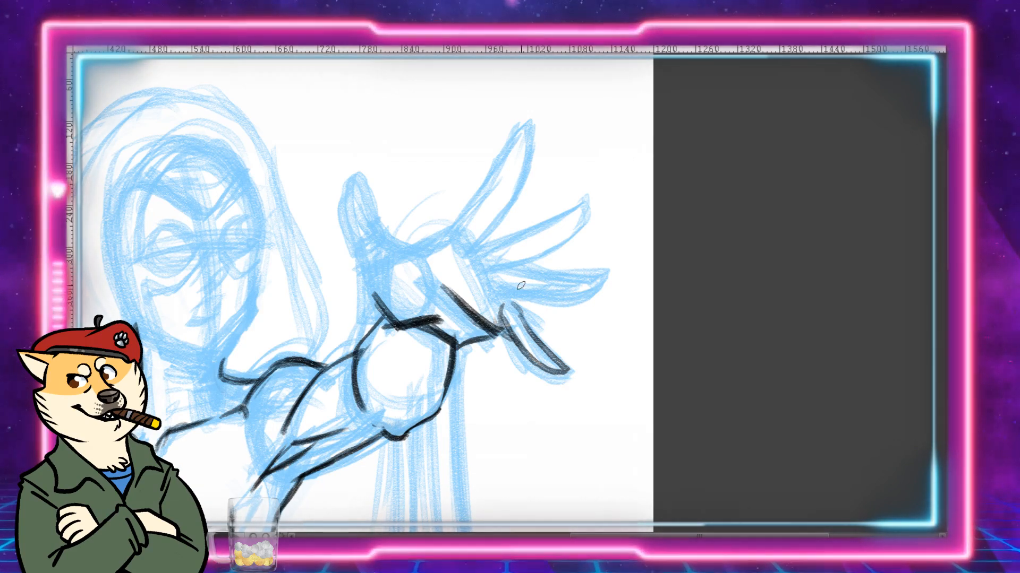
Step: Outline the raised hand's ring finger, undoing and redrawing its upper line, and join it to the little finger
{"action": "left_click_drag", "start_coordinate": [514, 268], "coordinate": [578, 278]}
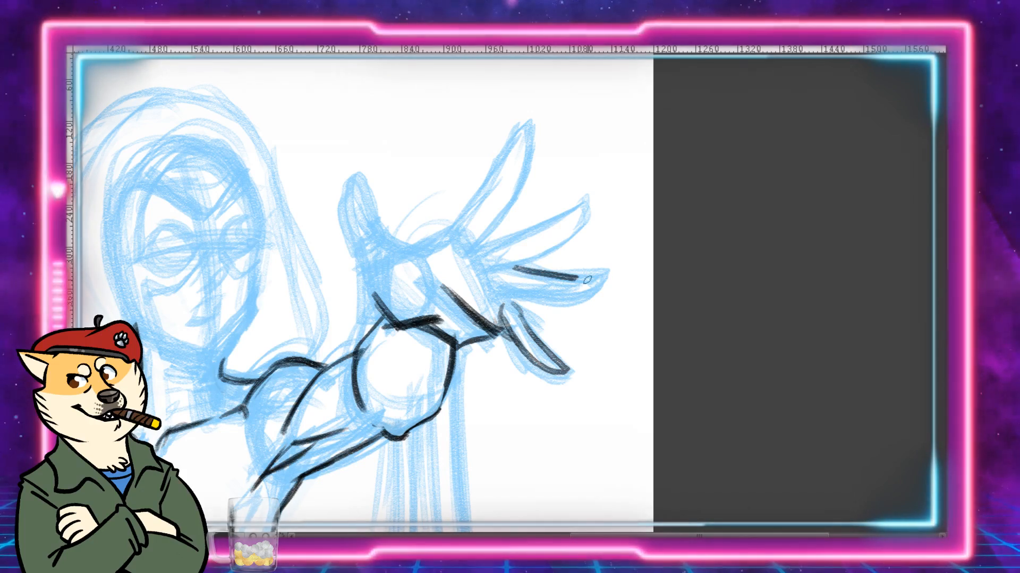
{"action": "key", "text": "ctrl+z"}
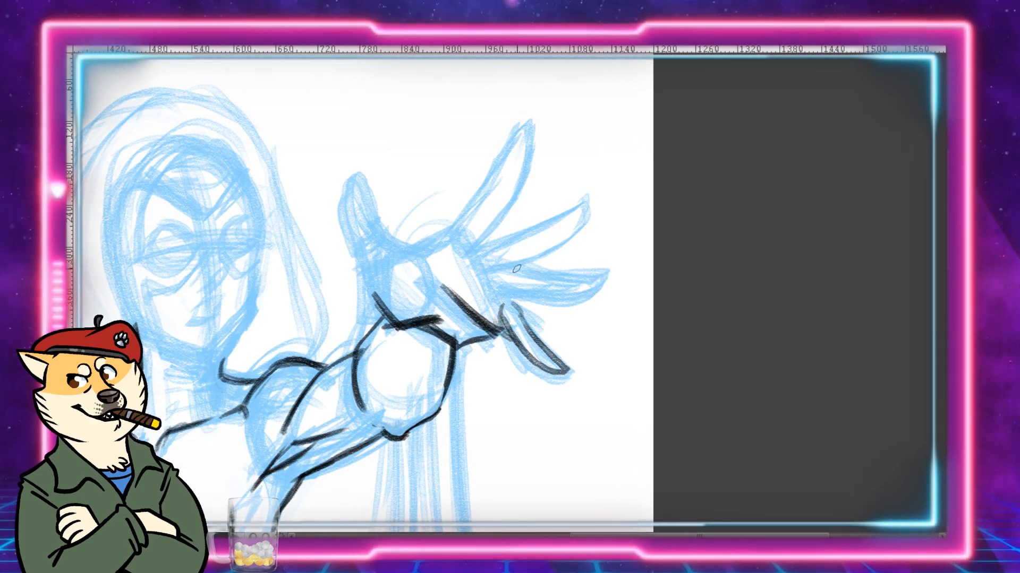
{"action": "left_click_drag", "start_coordinate": [516, 269], "coordinate": [600, 274]}
{"action": "key", "text": "ctrl+z"}
{"action": "mouse_move", "coordinate": [507, 270]}
{"action": "left_mouse_down"}
{"action": "mouse_move", "coordinate": [603, 273]}
{"action": "mouse_move", "coordinate": [603, 287]}
{"action": "mouse_move", "coordinate": [544, 295]}
{"action": "mouse_move", "coordinate": [486, 281]}
{"action": "mouse_move", "coordinate": [531, 332]}
{"action": "mouse_move", "coordinate": [500, 334]}
{"action": "left_mouse_up"}
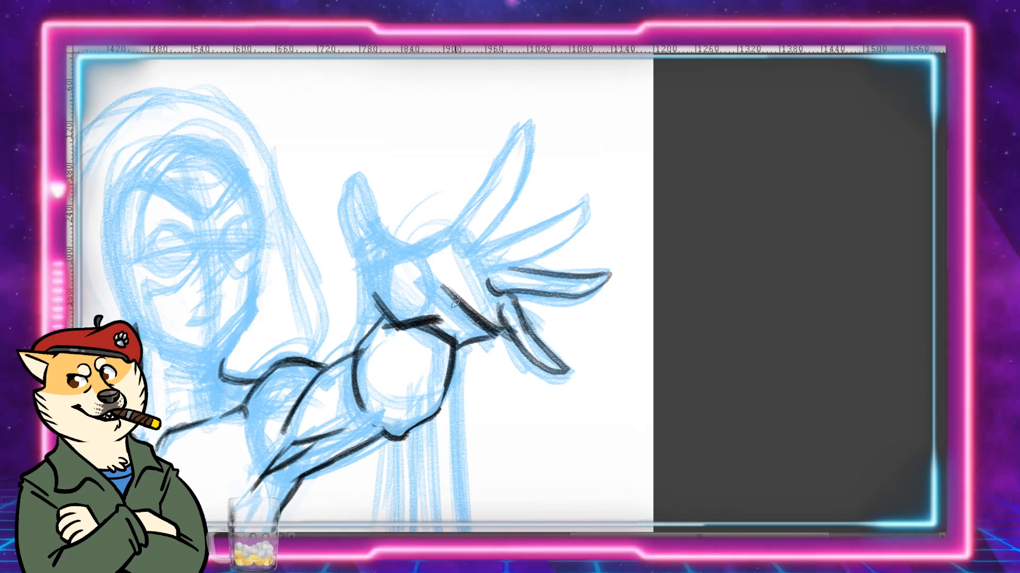
Step: Thicken the raised hand's palm crease and outline the middle finger from its base to the tip
{"action": "mouse_move", "coordinate": [442, 286]}
{"action": "left_mouse_down"}
{"action": "mouse_move", "coordinate": [459, 308]}
{"action": "mouse_move", "coordinate": [452, 318]}
{"action": "mouse_move", "coordinate": [481, 321]}
{"action": "left_mouse_up"}
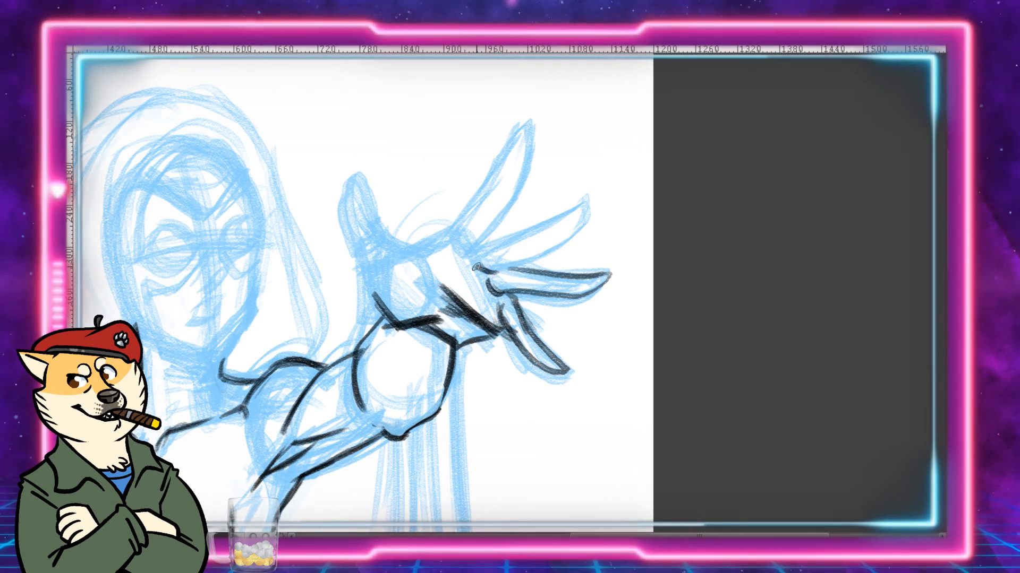
{"action": "mouse_move", "coordinate": [475, 267]}
{"action": "left_mouse_down"}
{"action": "mouse_move", "coordinate": [544, 249]}
{"action": "mouse_move", "coordinate": [592, 202]}
{"action": "left_mouse_up"}
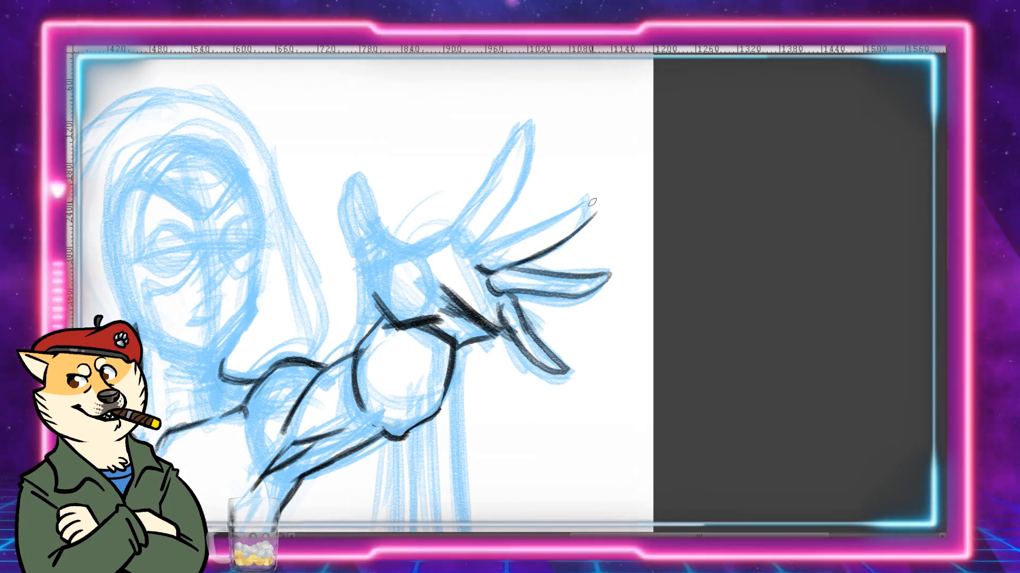
{"action": "left_click_drag", "start_coordinate": [567, 236], "coordinate": [592, 194]}
{"action": "mouse_move", "coordinate": [485, 250]}
{"action": "left_mouse_down"}
{"action": "mouse_move", "coordinate": [595, 191]}
{"action": "mouse_move", "coordinate": [589, 219]}
{"action": "left_mouse_up"}
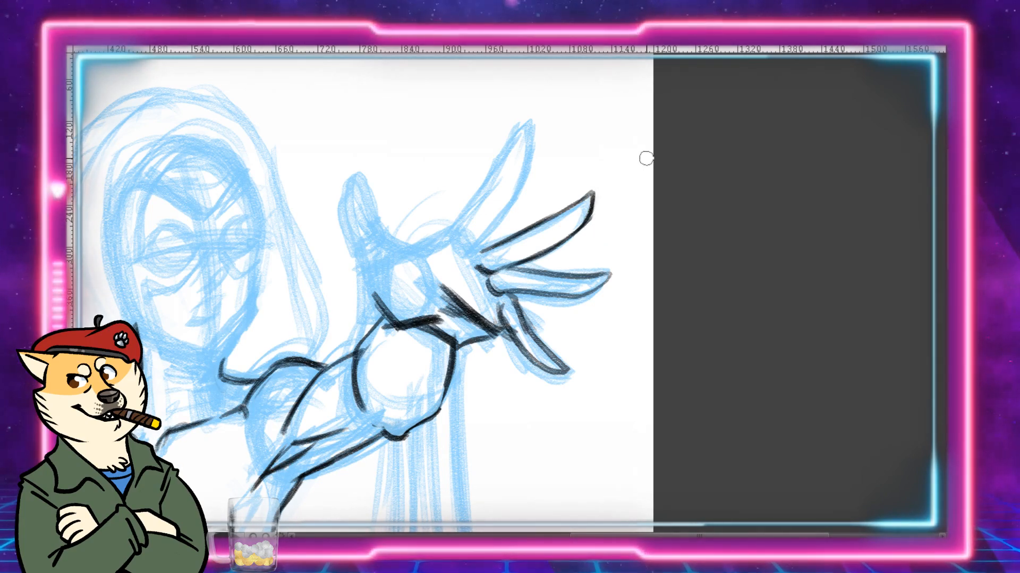
{"action": "mouse_move", "coordinate": [484, 252]}
{"action": "left_mouse_down"}
{"action": "mouse_move", "coordinate": [474, 251]}
{"action": "mouse_move", "coordinate": [513, 238]}
{"action": "left_mouse_up"}
Step: Outline the raised hand's index finger and extend its lower line into the palm
{"action": "left_click_drag", "start_coordinate": [444, 239], "coordinate": [474, 212]}
{"action": "mouse_move", "coordinate": [462, 216]}
{"action": "left_mouse_down"}
{"action": "mouse_move", "coordinate": [530, 119]}
{"action": "mouse_move", "coordinate": [533, 159]}
{"action": "mouse_move", "coordinate": [474, 248]}
{"action": "mouse_move", "coordinate": [535, 148]}
{"action": "left_mouse_up"}
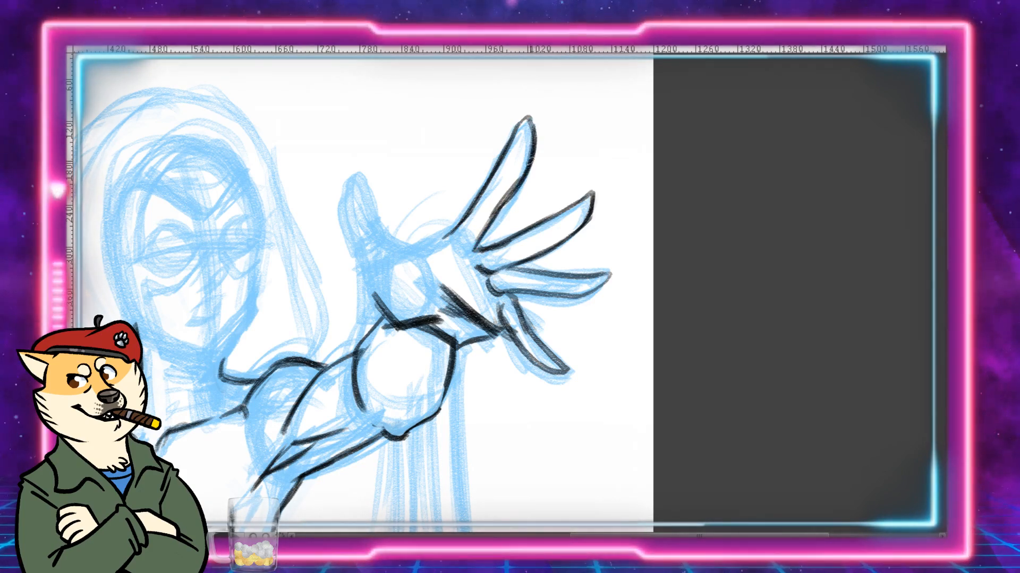
{"action": "left_click_drag", "start_coordinate": [478, 249], "coordinate": [454, 259]}
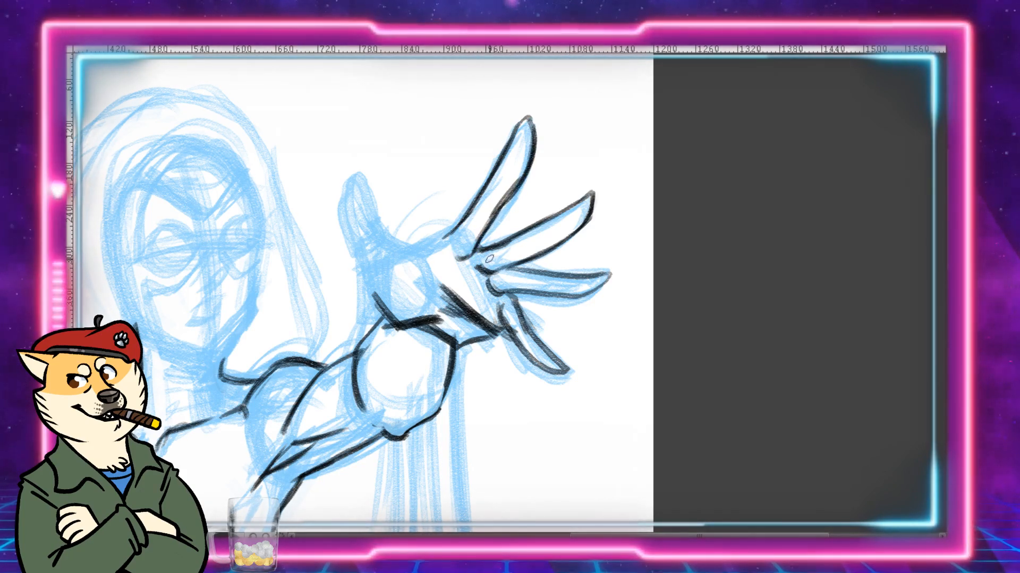
Step: Try inking the raised hand's thumb bent sideways, with the web toward the index finger and the palm's outer edge
{"action": "mouse_move", "coordinate": [437, 285]}
{"action": "left_mouse_down"}
{"action": "mouse_move", "coordinate": [444, 312]}
{"action": "mouse_move", "coordinate": [437, 281]}
{"action": "left_mouse_up"}
{"action": "mouse_move", "coordinate": [444, 238]}
{"action": "left_mouse_down"}
{"action": "mouse_move", "coordinate": [421, 243]}
{"action": "mouse_move", "coordinate": [404, 232]}
{"action": "left_mouse_up"}
{"action": "mouse_move", "coordinate": [380, 306]}
{"action": "left_mouse_down"}
{"action": "mouse_move", "coordinate": [380, 148]}
{"action": "mouse_move", "coordinate": [381, 281]}
{"action": "left_mouse_up"}
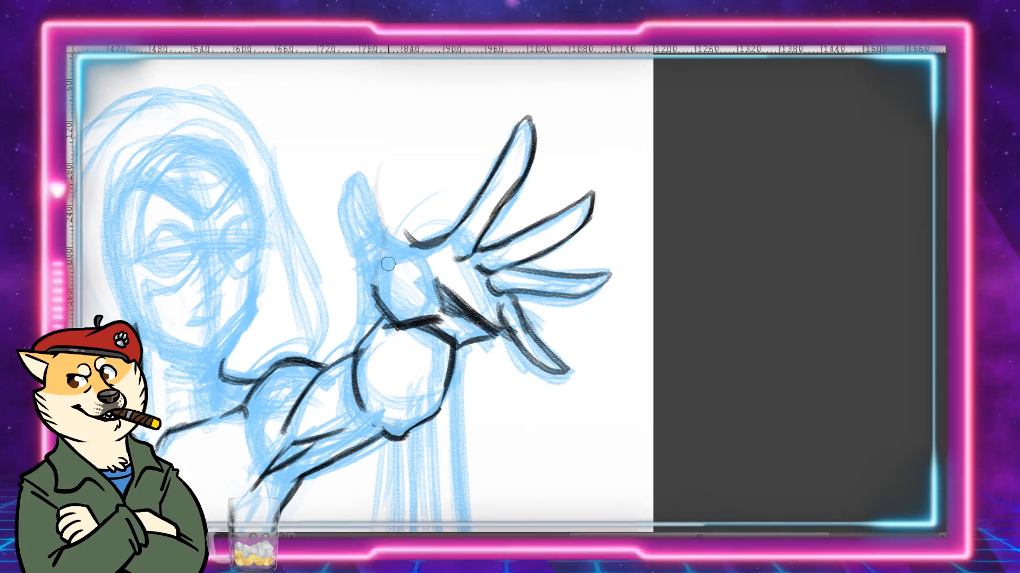
{"action": "left_click_drag", "start_coordinate": [415, 234], "coordinate": [406, 243]}
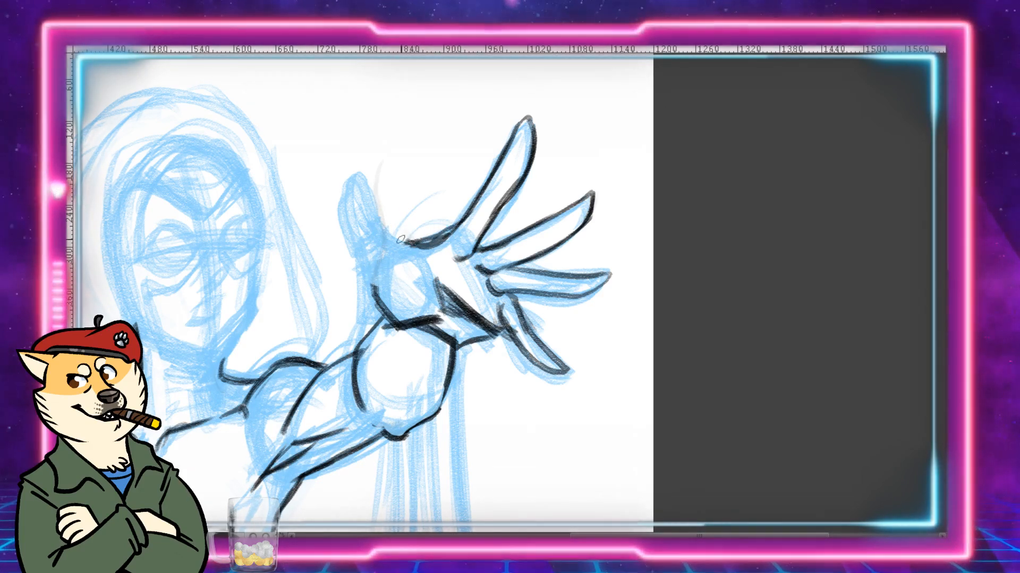
{"action": "left_click_drag", "start_coordinate": [400, 240], "coordinate": [372, 227]}
{"action": "mouse_move", "coordinate": [378, 295]}
{"action": "left_mouse_down"}
{"action": "mouse_move", "coordinate": [351, 251]}
{"action": "mouse_move", "coordinate": [351, 222]}
{"action": "mouse_move", "coordinate": [337, 242]}
{"action": "mouse_move", "coordinate": [332, 220]}
{"action": "mouse_move", "coordinate": [348, 243]}
{"action": "mouse_move", "coordinate": [331, 218]}
{"action": "mouse_move", "coordinate": [380, 235]}
{"action": "mouse_move", "coordinate": [374, 256]}
{"action": "left_mouse_up"}
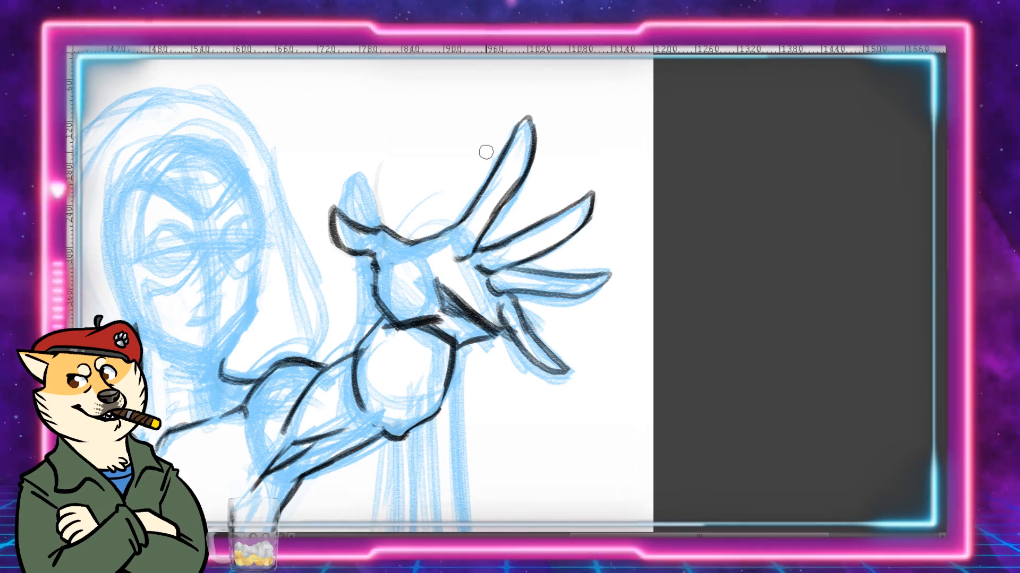
Step: Try thickening the line from the thumb web up the index finger, and erase the excess along it
{"action": "left_click_drag", "start_coordinate": [417, 242], "coordinate": [495, 167]}
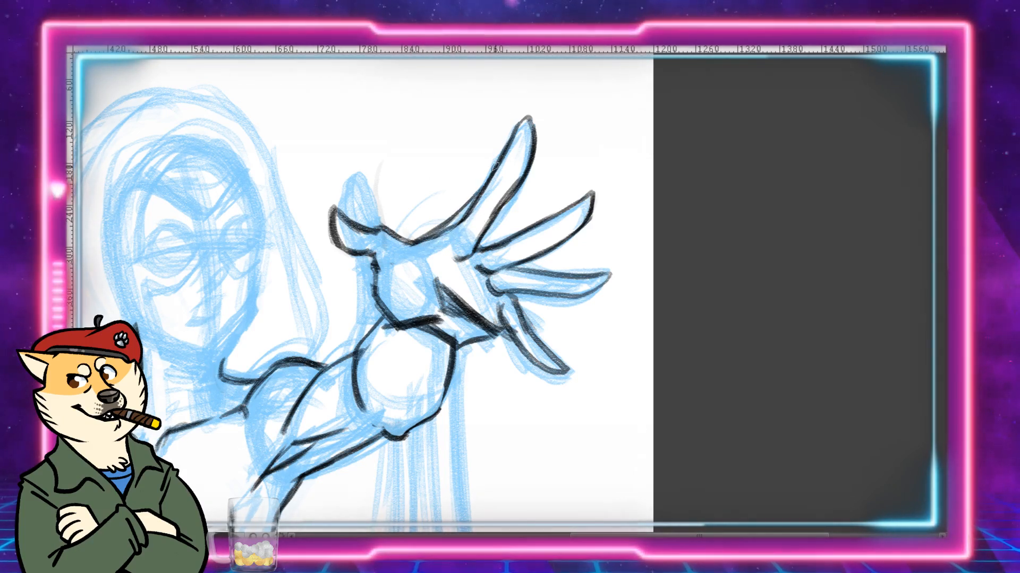
{"action": "left_click_drag", "start_coordinate": [475, 199], "coordinate": [503, 141]}
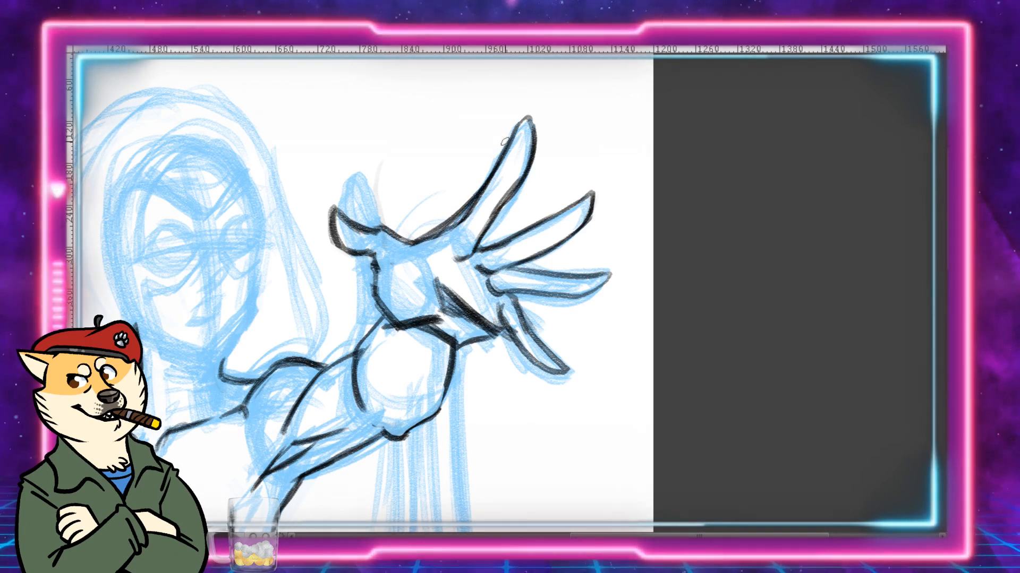
{"action": "key", "text": "e"}
{"action": "mouse_move", "coordinate": [445, 242]}
{"action": "left_mouse_down"}
{"action": "mouse_move", "coordinate": [485, 201]}
{"action": "mouse_move", "coordinate": [484, 187]}
{"action": "left_mouse_up"}
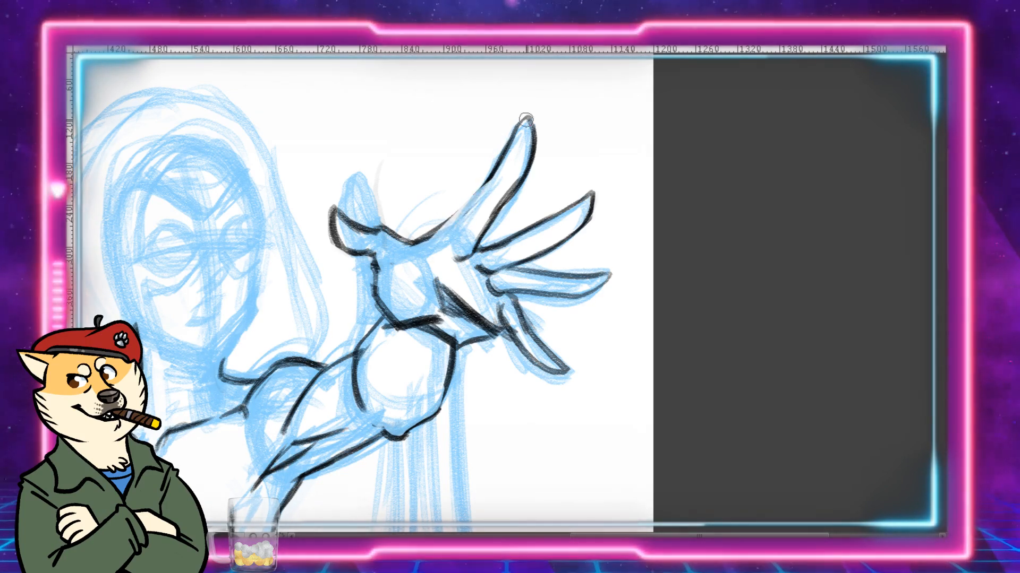
{"action": "key", "text": "e"}
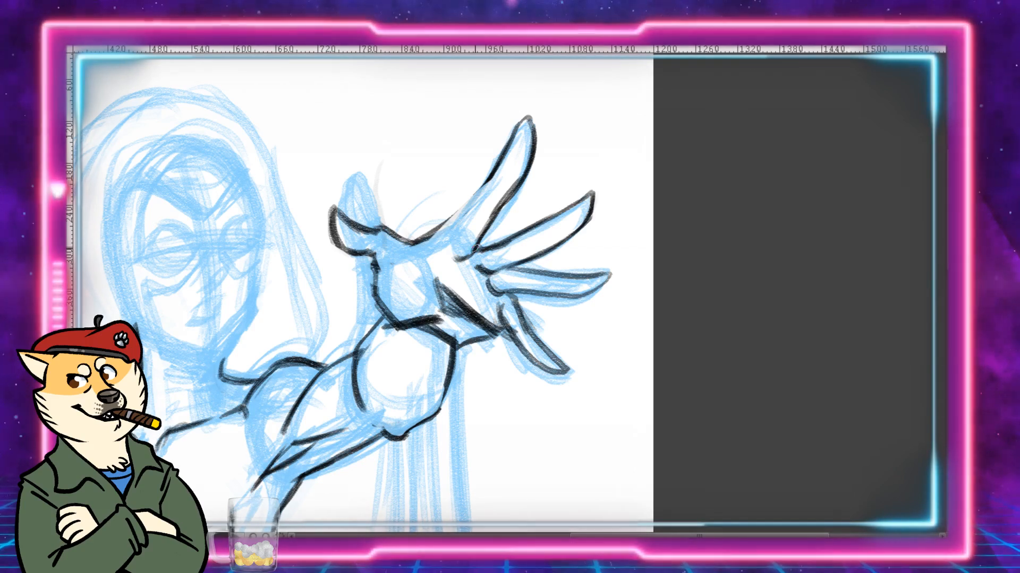
Step: Erase the inked sideways thumb together with its web and palm edge lines
{"action": "mouse_move", "coordinate": [399, 240]}
{"action": "left_mouse_down"}
{"action": "mouse_move", "coordinate": [325, 205]}
{"action": "mouse_move", "coordinate": [365, 272]}
{"action": "mouse_move", "coordinate": [378, 265]}
{"action": "mouse_move", "coordinate": [378, 300]}
{"action": "left_mouse_up"}
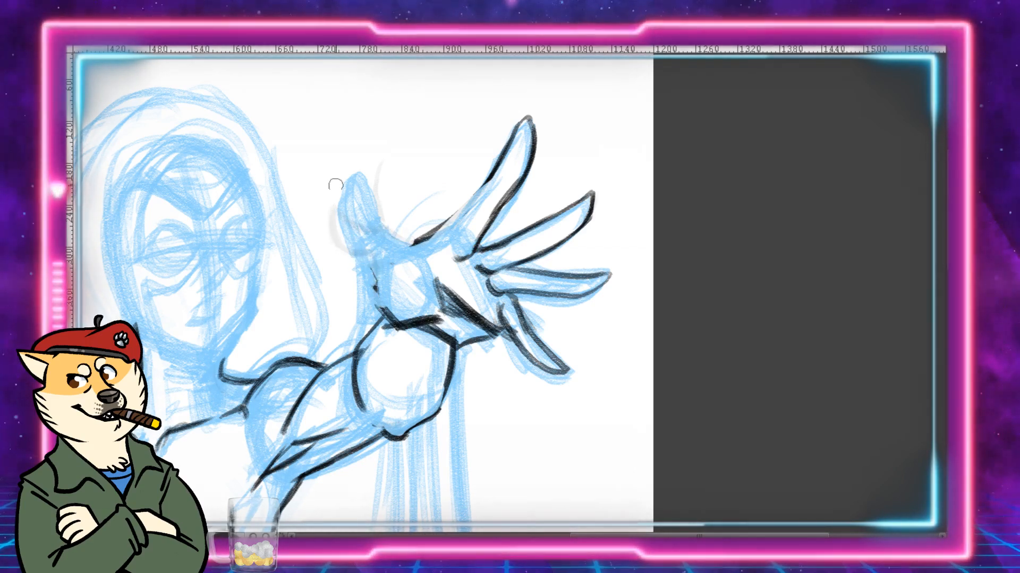
{"action": "mouse_move", "coordinate": [342, 224]}
{"action": "left_mouse_down"}
{"action": "mouse_move", "coordinate": [379, 263]}
{"action": "mouse_move", "coordinate": [406, 255]}
{"action": "mouse_move", "coordinate": [376, 245]}
{"action": "left_mouse_up"}
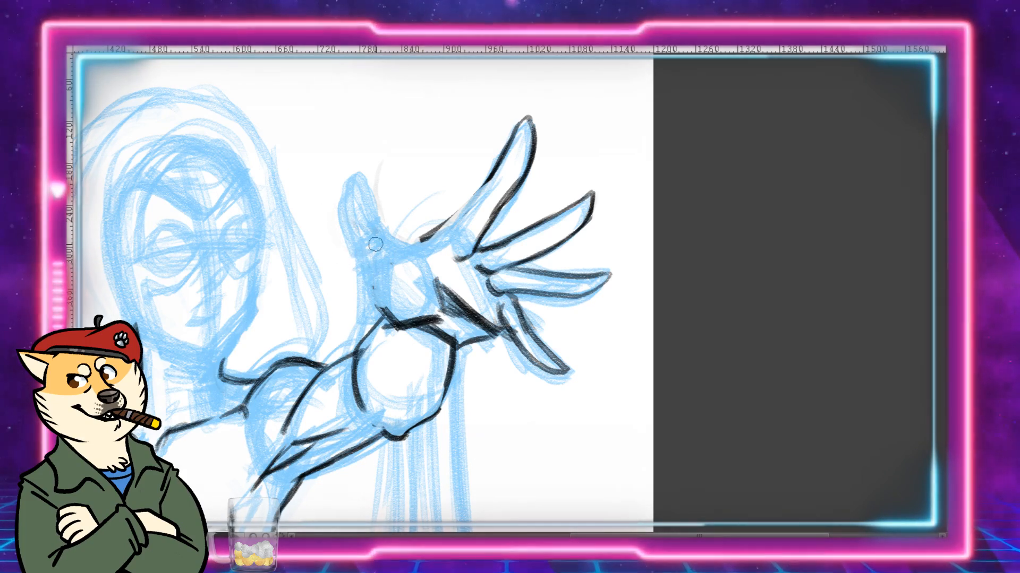
{"action": "mouse_move", "coordinate": [433, 211]}
{"action": "left_mouse_down"}
{"action": "mouse_move", "coordinate": [449, 226]}
{"action": "mouse_move", "coordinate": [396, 264]}
{"action": "left_mouse_up"}
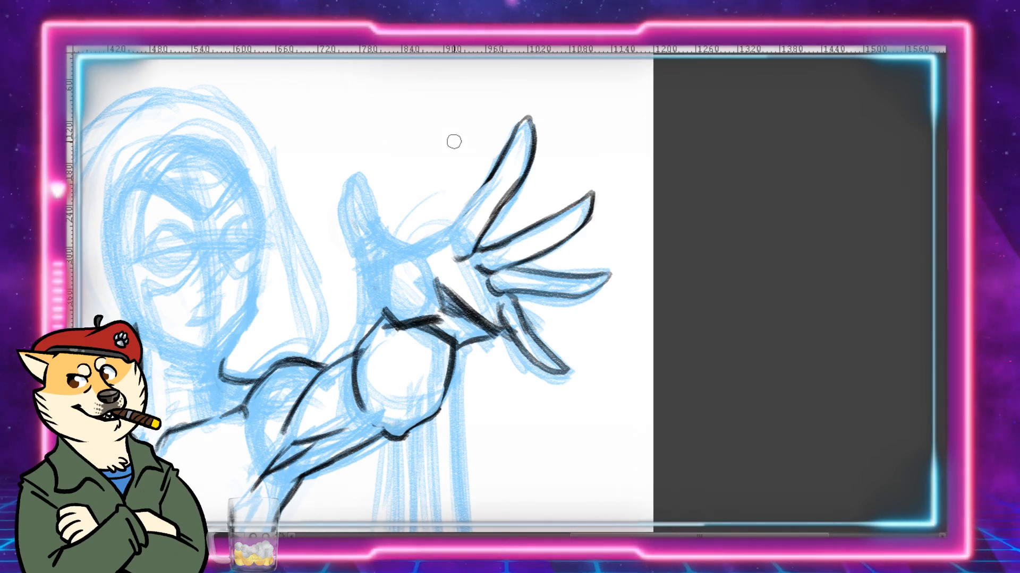
Step: Shade below the wrist crease and redraw the hand with an upright thumb and a shorter, rounded index fingertip
{"action": "mouse_move", "coordinate": [419, 323]}
{"action": "left_mouse_down"}
{"action": "mouse_move", "coordinate": [412, 332]}
{"action": "mouse_move", "coordinate": [441, 345]}
{"action": "mouse_move", "coordinate": [405, 336]}
{"action": "mouse_move", "coordinate": [432, 344]}
{"action": "mouse_move", "coordinate": [417, 355]}
{"action": "left_mouse_up"}
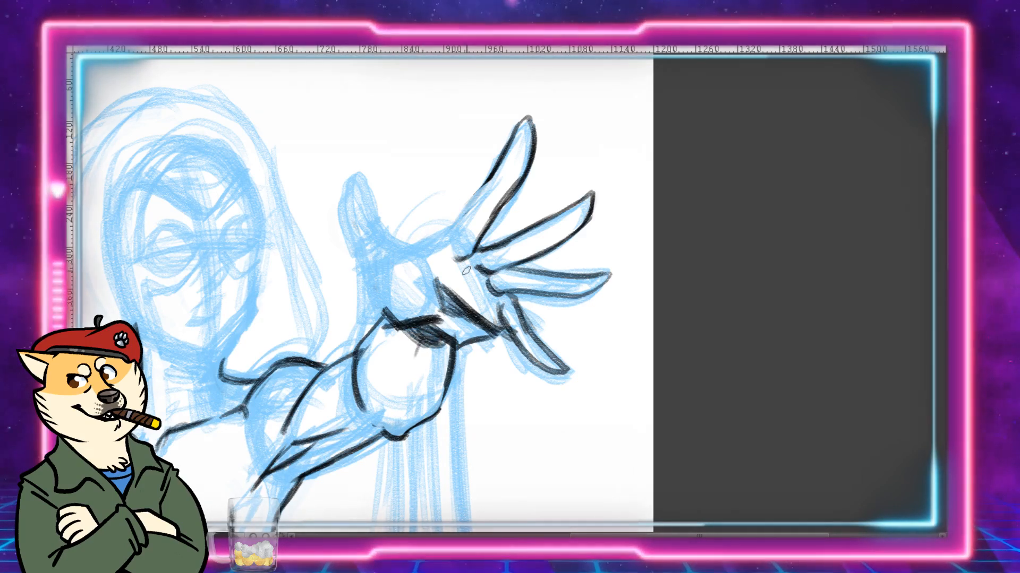
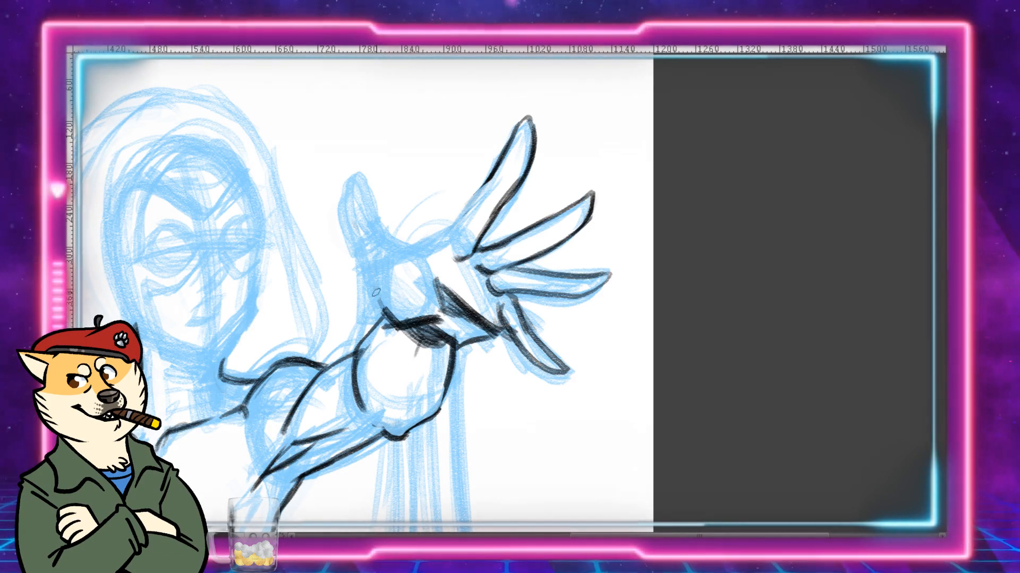
{"action": "mouse_move", "coordinate": [375, 292]}
{"action": "left_mouse_down"}
{"action": "mouse_move", "coordinate": [384, 237]}
{"action": "mouse_move", "coordinate": [372, 260]}
{"action": "mouse_move", "coordinate": [357, 204]}
{"action": "mouse_move", "coordinate": [387, 215]}
{"action": "mouse_move", "coordinate": [378, 244]}
{"action": "mouse_move", "coordinate": [366, 203]}
{"action": "mouse_move", "coordinate": [394, 249]}
{"action": "mouse_move", "coordinate": [414, 250]}
{"action": "mouse_move", "coordinate": [406, 254]}
{"action": "mouse_move", "coordinate": [454, 230]}
{"action": "mouse_move", "coordinate": [523, 143]}
{"action": "mouse_move", "coordinate": [507, 194]}
{"action": "mouse_move", "coordinate": [523, 142]}
{"action": "mouse_move", "coordinate": [514, 130]}
{"action": "mouse_move", "coordinate": [507, 137]}
{"action": "mouse_move", "coordinate": [526, 114]}
{"action": "mouse_move", "coordinate": [532, 184]}
{"action": "left_mouse_up"}
{"action": "key", "text": "e"}
{"action": "mouse_move", "coordinate": [525, 118]}
{"action": "left_mouse_down"}
{"action": "mouse_move", "coordinate": [527, 186]}
{"action": "mouse_move", "coordinate": [514, 152]}
{"action": "mouse_move", "coordinate": [513, 176]}
{"action": "left_mouse_up"}
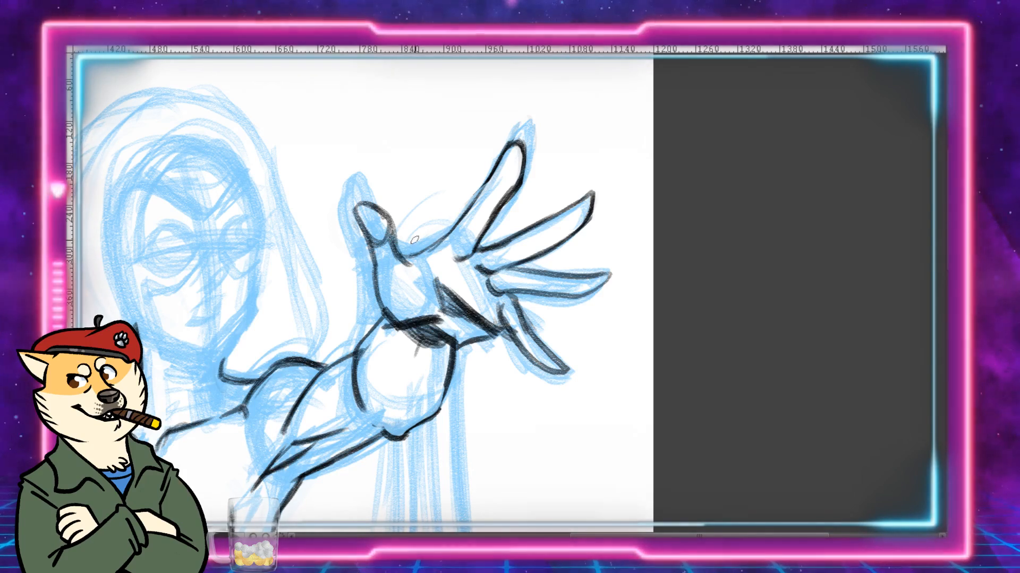
Step: Ink the cape's outer edge from the raised wrist down and around its lower curve to the thigh, redoing the first stroke
{"action": "mouse_move", "coordinate": [502, 352]}
{"action": "left_mouse_down"}
{"action": "mouse_move", "coordinate": [603, 97]}
{"action": "mouse_move", "coordinate": [556, 226]}
{"action": "left_mouse_up"}
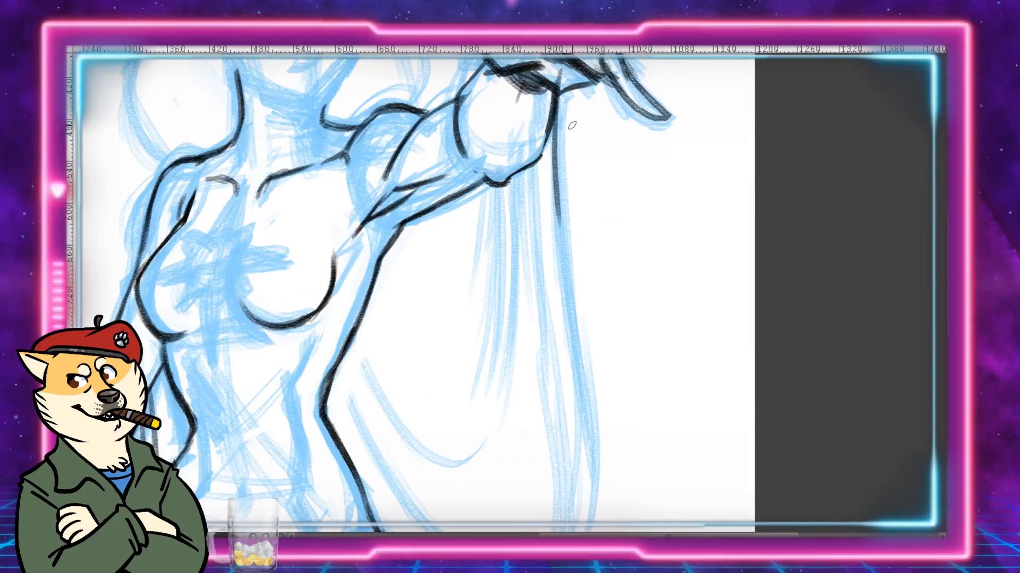
{"action": "key", "text": "ctrl+z"}
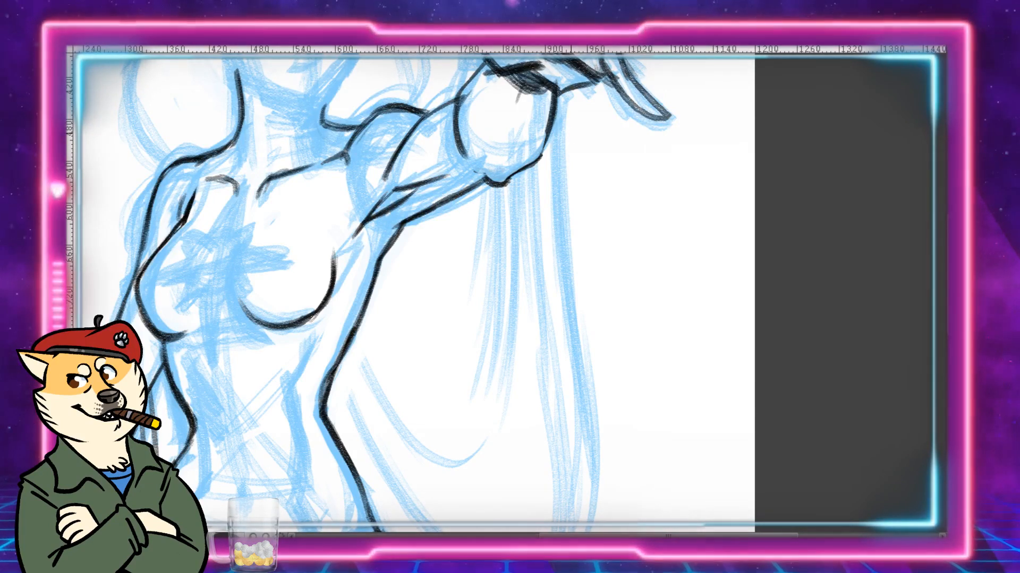
{"action": "mouse_move", "coordinate": [552, 130]}
{"action": "left_mouse_down"}
{"action": "mouse_move", "coordinate": [586, 401]}
{"action": "mouse_move", "coordinate": [566, 241]}
{"action": "left_mouse_up"}
{"action": "left_click_drag", "start_coordinate": [561, 194], "coordinate": [558, 366]}
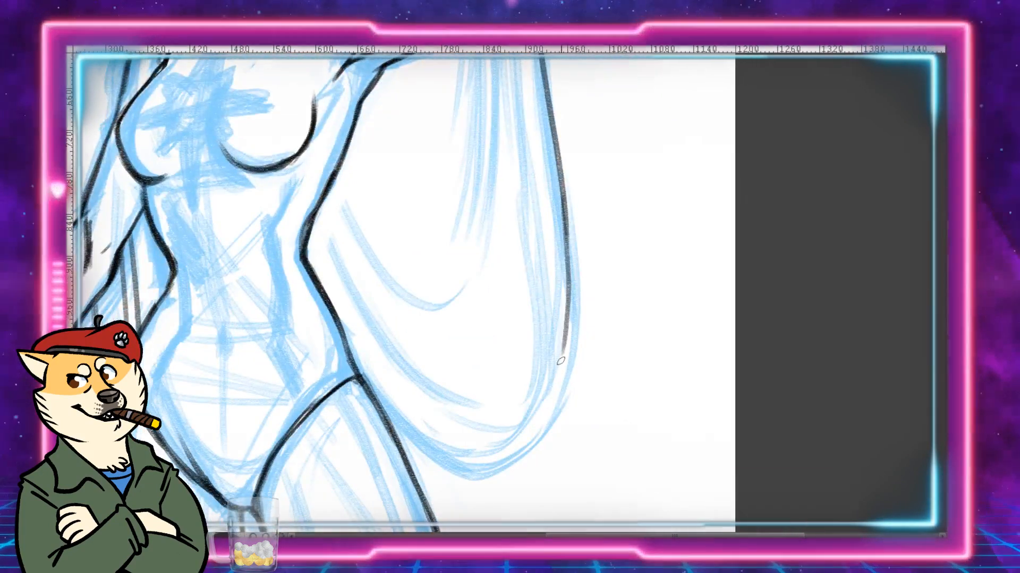
{"action": "mouse_move", "coordinate": [566, 215]}
{"action": "left_mouse_down"}
{"action": "mouse_move", "coordinate": [556, 379]}
{"action": "mouse_move", "coordinate": [475, 483]}
{"action": "mouse_move", "coordinate": [396, 410]}
{"action": "mouse_move", "coordinate": [485, 478]}
{"action": "left_mouse_up"}
{"action": "left_click_drag", "start_coordinate": [406, 438], "coordinate": [501, 455]}
{"action": "mouse_move", "coordinate": [499, 472]}
{"action": "left_mouse_down"}
{"action": "mouse_move", "coordinate": [549, 403]}
{"action": "mouse_move", "coordinate": [472, 479]}
{"action": "left_mouse_up"}
Step: Ink the cape's long inner fold parallel to the outer edge and the curved folds sweeping down from the waist
{"action": "left_click_drag", "start_coordinate": [482, 410], "coordinate": [456, 505]}
{"action": "mouse_move", "coordinate": [484, 80]}
{"action": "left_mouse_down"}
{"action": "mouse_move", "coordinate": [507, 431]}
{"action": "mouse_move", "coordinate": [488, 524]}
{"action": "left_mouse_up"}
{"action": "left_click_drag", "start_coordinate": [464, 468], "coordinate": [456, 324]}
{"action": "left_click_drag", "start_coordinate": [458, 390], "coordinate": [308, 215]}
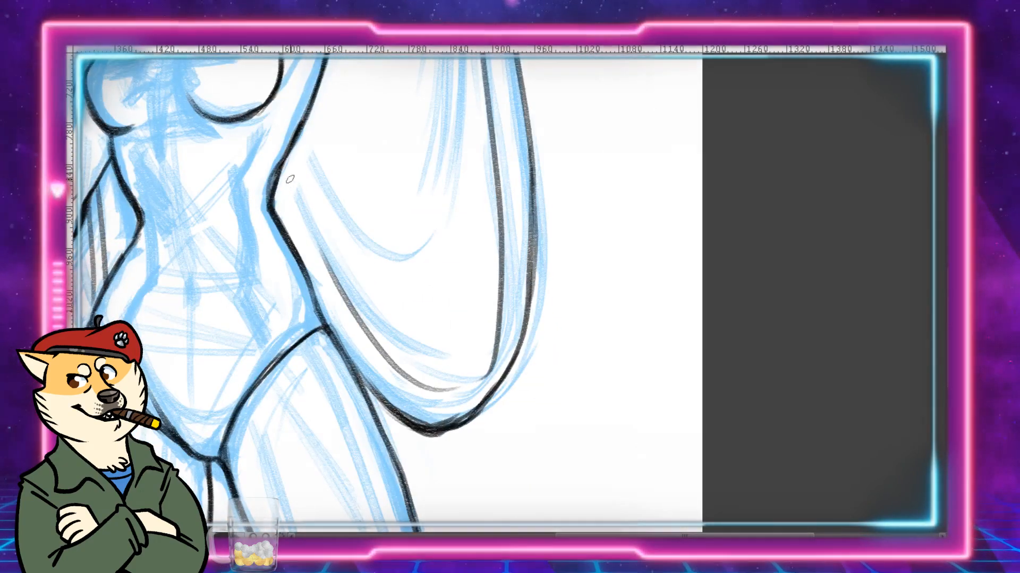
{"action": "left_click_drag", "start_coordinate": [285, 160], "coordinate": [355, 325]}
{"action": "mouse_move", "coordinate": [301, 136]}
{"action": "left_mouse_down"}
{"action": "mouse_move", "coordinate": [455, 262]}
{"action": "mouse_move", "coordinate": [437, 413]}
{"action": "left_mouse_up"}
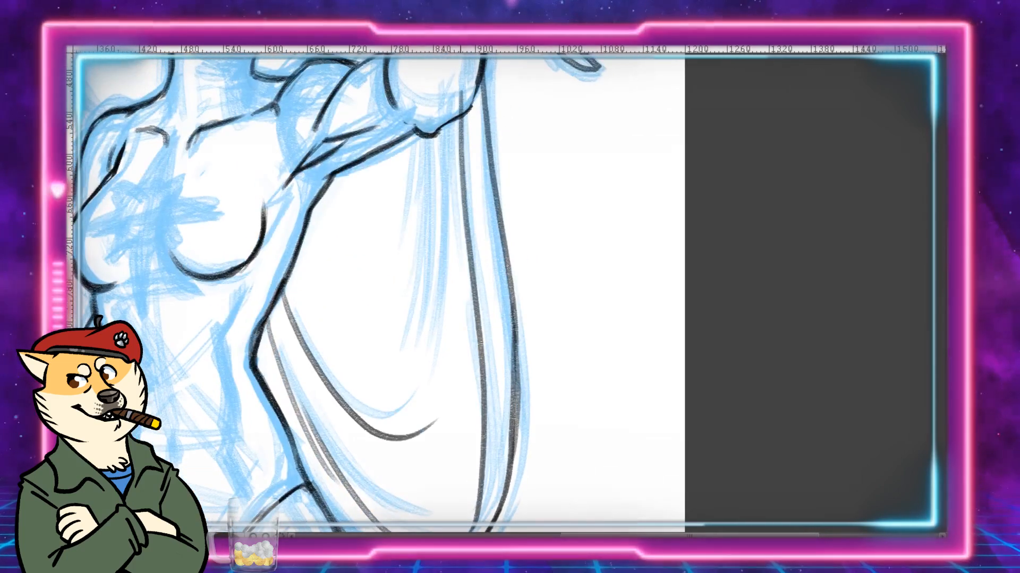
Step: Ink the cape folds hanging below the forearm, including a U-shaped one, and add short curved folds beside the waist
{"action": "left_click_drag", "start_coordinate": [440, 131], "coordinate": [437, 365]}
{"action": "left_click_drag", "start_coordinate": [430, 121], "coordinate": [425, 352]}
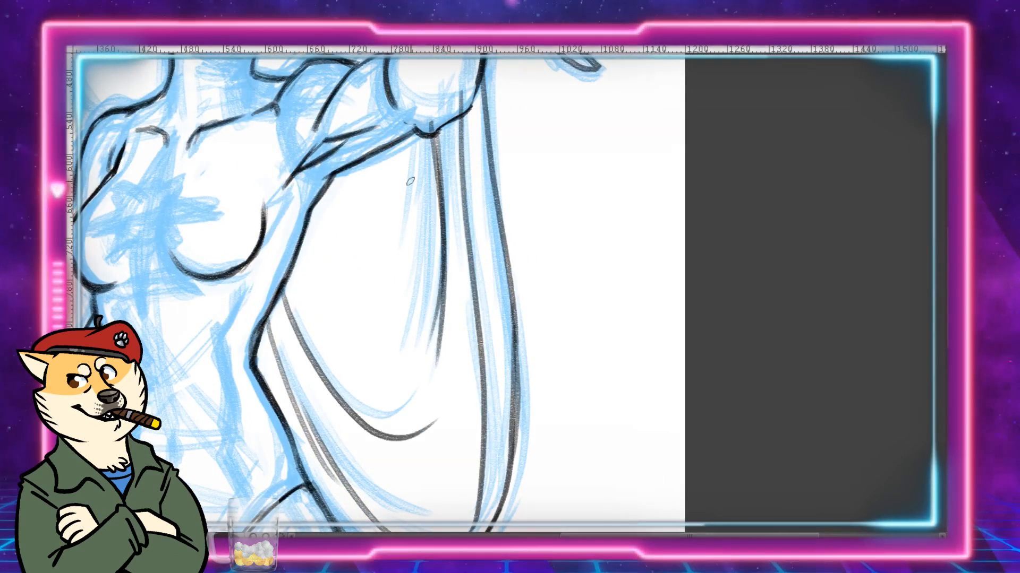
{"action": "left_click_drag", "start_coordinate": [396, 156], "coordinate": [374, 386]}
{"action": "key", "text": "ctrl+z"}
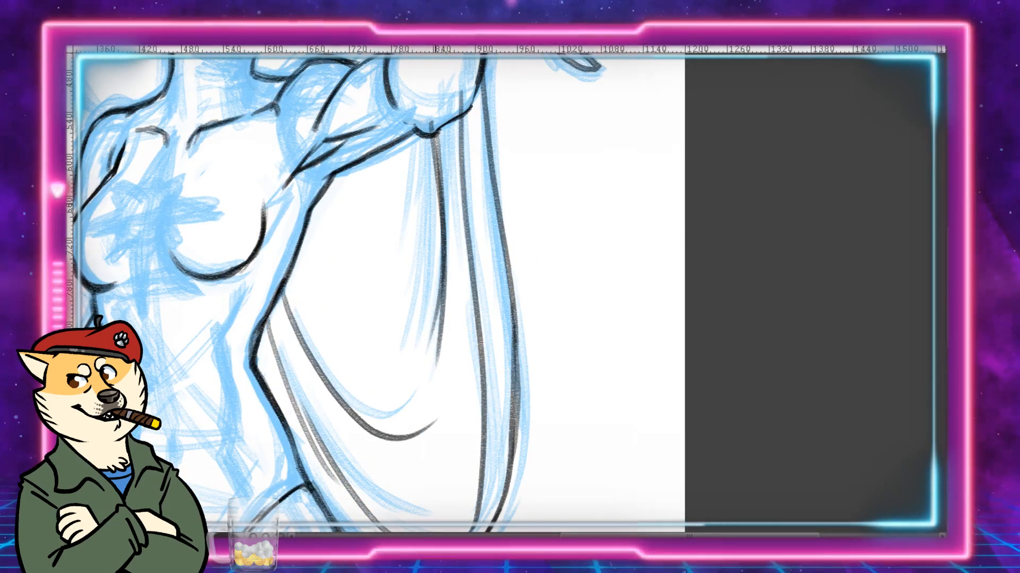
{"action": "key", "text": "ctrl+z"}
{"action": "mouse_move", "coordinate": [421, 147]}
{"action": "left_mouse_down"}
{"action": "mouse_move", "coordinate": [424, 259]}
{"action": "mouse_move", "coordinate": [353, 358]}
{"action": "left_mouse_up"}
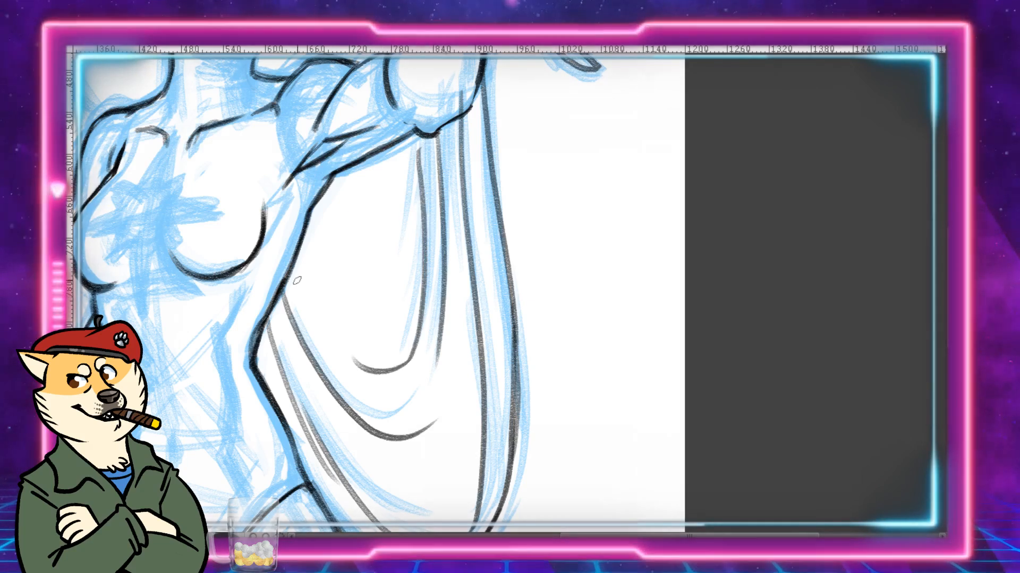
{"action": "left_click_drag", "start_coordinate": [297, 280], "coordinate": [343, 344]}
{"action": "mouse_move", "coordinate": [306, 239]}
{"action": "left_mouse_down"}
{"action": "mouse_move", "coordinate": [348, 314]}
{"action": "mouse_move", "coordinate": [353, 368]}
{"action": "left_mouse_up"}
Step: Erase the forearm's lower outline where the cape crosses it and extend the hanging folds up over the forearm
{"action": "left_click_drag", "start_coordinate": [465, 232], "coordinate": [447, 370]}
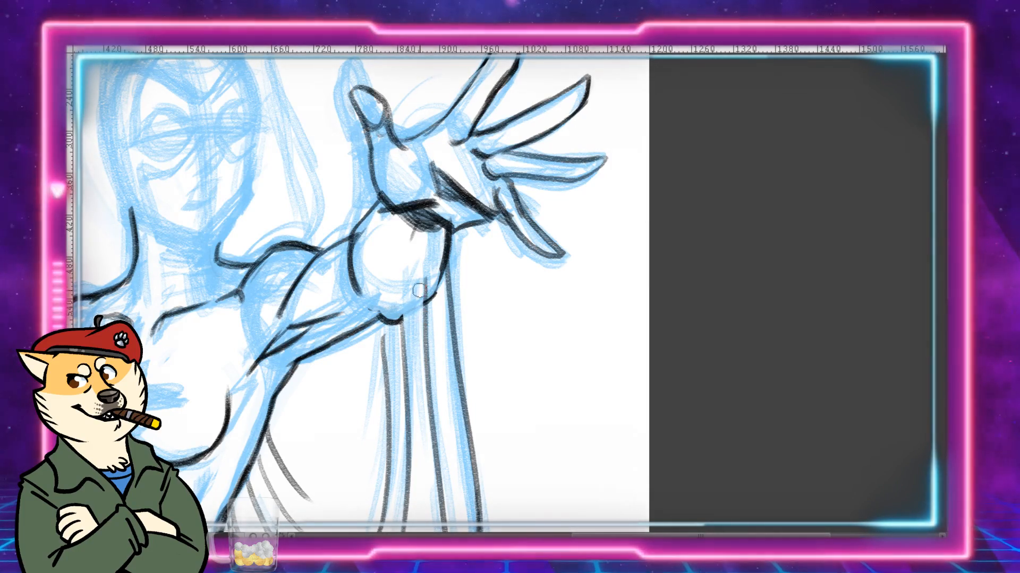
{"action": "mouse_move", "coordinate": [419, 290]}
{"action": "left_mouse_down"}
{"action": "mouse_move", "coordinate": [407, 291]}
{"action": "mouse_move", "coordinate": [435, 281]}
{"action": "mouse_move", "coordinate": [437, 250]}
{"action": "mouse_move", "coordinate": [439, 266]}
{"action": "left_mouse_up"}
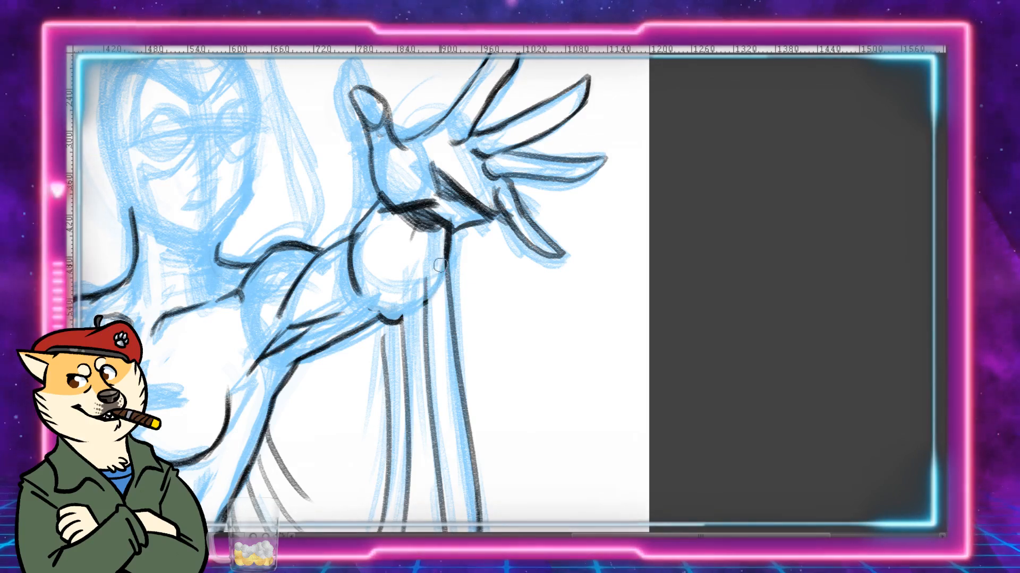
{"action": "left_click_drag", "start_coordinate": [392, 304], "coordinate": [393, 341]}
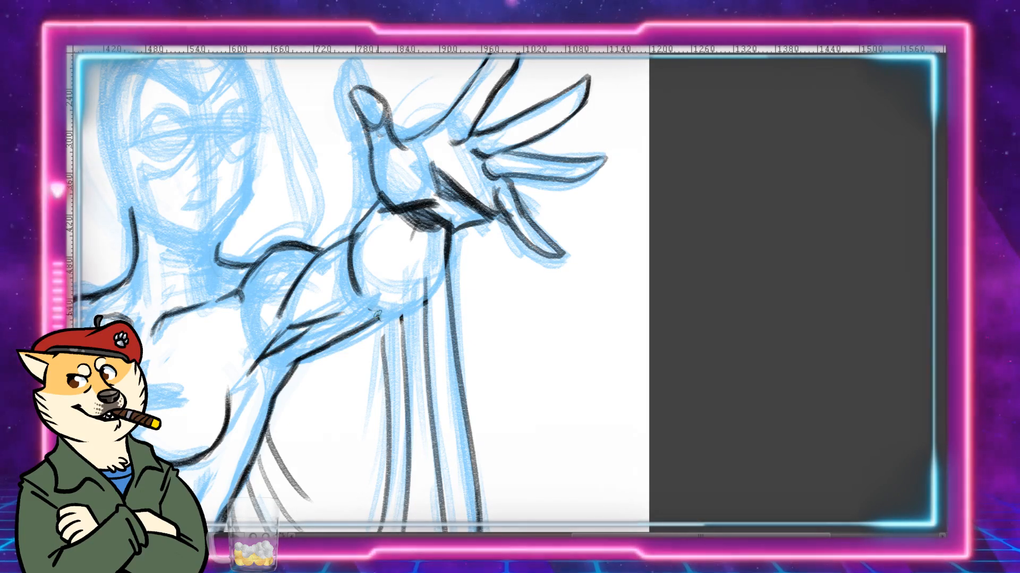
{"action": "mouse_move", "coordinate": [377, 315]}
{"action": "left_mouse_down"}
{"action": "mouse_move", "coordinate": [380, 306]}
{"action": "mouse_move", "coordinate": [388, 354]}
{"action": "mouse_move", "coordinate": [399, 307]}
{"action": "mouse_move", "coordinate": [421, 325]}
{"action": "mouse_move", "coordinate": [439, 233]}
{"action": "mouse_move", "coordinate": [445, 346]}
{"action": "left_mouse_up"}
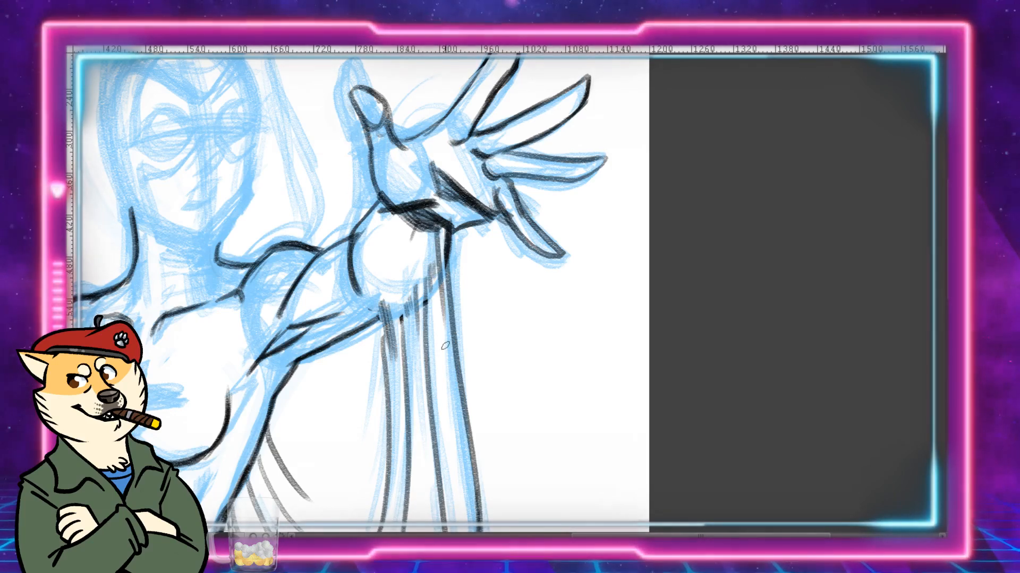
{"action": "left_click_drag", "start_coordinate": [432, 275], "coordinate": [433, 311]}
Step: Redraw the collarbone on the lowered arm's side as a straighter line and break the other collarbone near the shoulder
{"action": "left_click_drag", "start_coordinate": [468, 348], "coordinate": [812, 67]}
{"action": "mouse_move", "coordinate": [531, 298]}
{"action": "left_mouse_down"}
{"action": "mouse_move", "coordinate": [530, 266]}
{"action": "mouse_move", "coordinate": [474, 395]}
{"action": "mouse_move", "coordinate": [489, 333]}
{"action": "left_mouse_up"}
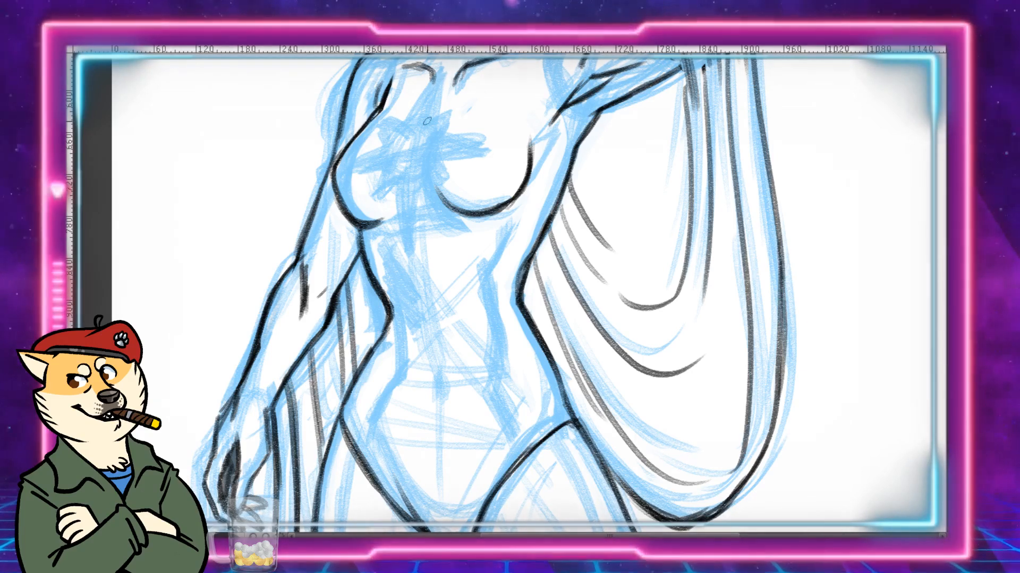
{"action": "left_click_drag", "start_coordinate": [538, 166], "coordinate": [524, 298]}
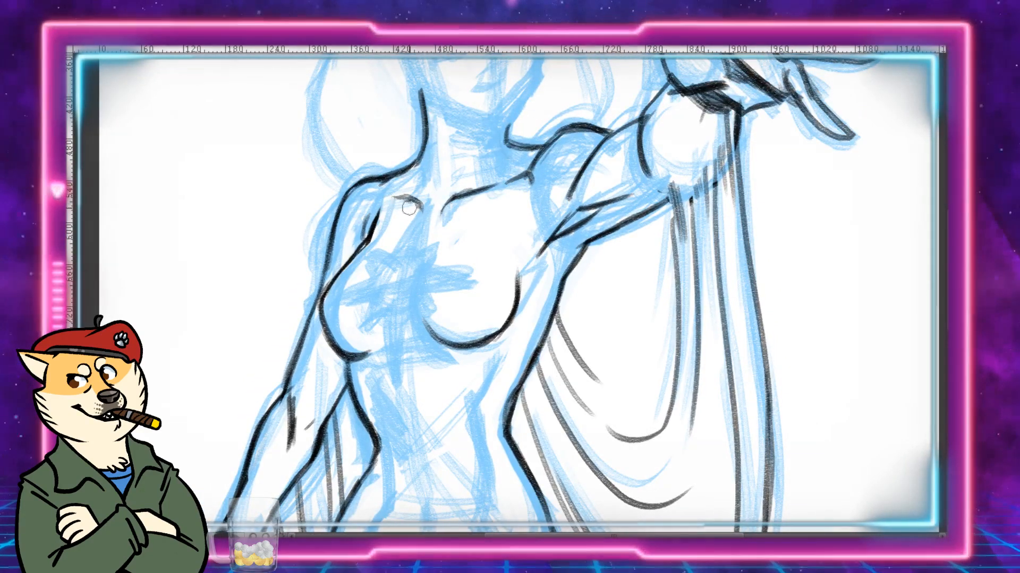
{"action": "left_click_drag", "start_coordinate": [408, 206], "coordinate": [385, 187]}
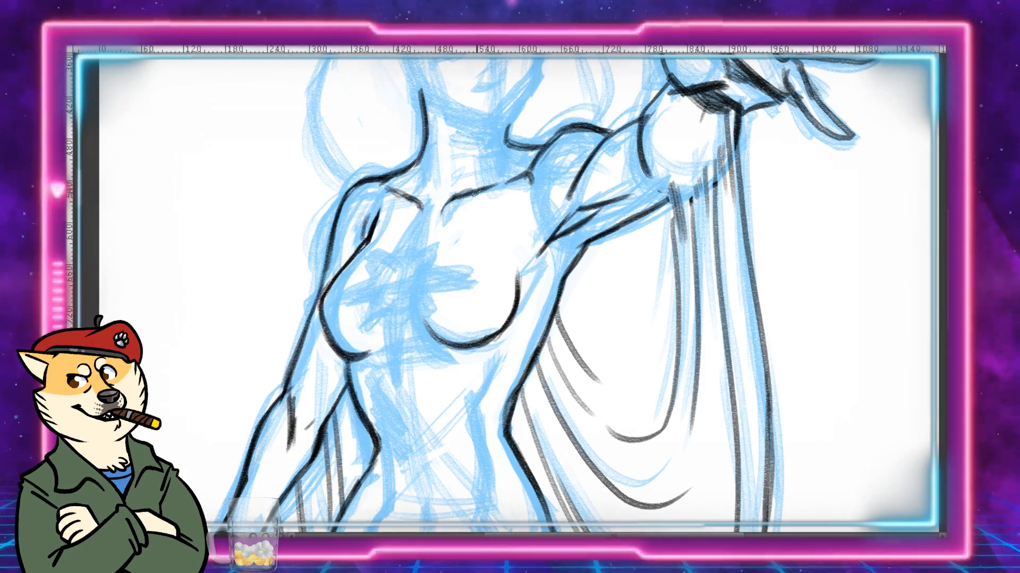
{"action": "mouse_move", "coordinate": [508, 181]}
{"action": "left_mouse_down"}
{"action": "mouse_move", "coordinate": [531, 164]}
{"action": "mouse_move", "coordinate": [540, 171]}
{"action": "left_mouse_up"}
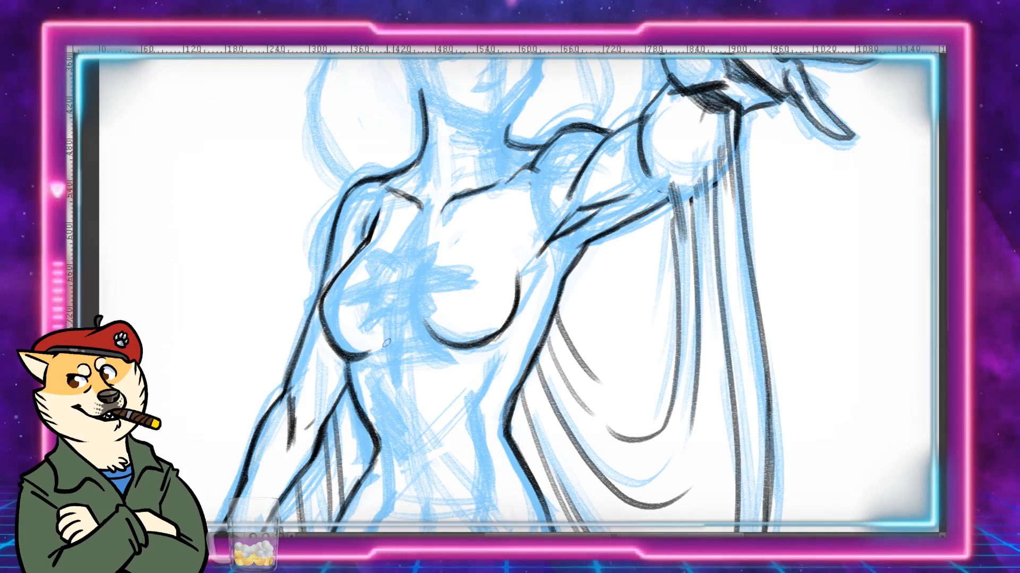
Step: Ink the long upper and lower points of the chest star emblem, crossing at its centre
{"action": "mouse_move", "coordinate": [398, 380]}
{"action": "left_mouse_down"}
{"action": "mouse_move", "coordinate": [394, 319]}
{"action": "mouse_move", "coordinate": [417, 234]}
{"action": "left_mouse_up"}
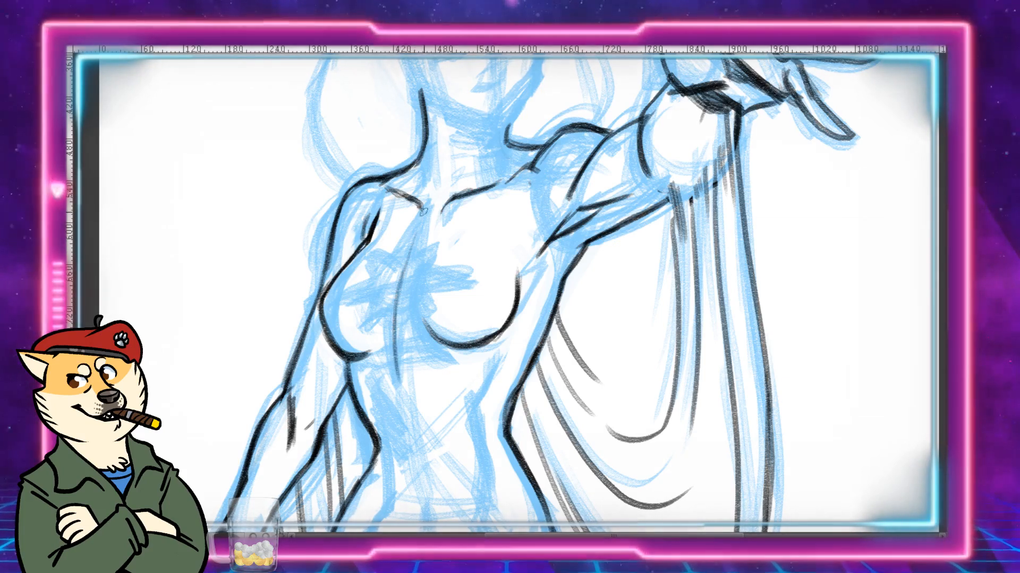
{"action": "left_click_drag", "start_coordinate": [400, 290], "coordinate": [423, 210]}
{"action": "mouse_move", "coordinate": [409, 262]}
{"action": "left_mouse_down"}
{"action": "mouse_move", "coordinate": [433, 198]}
{"action": "mouse_move", "coordinate": [401, 243]}
{"action": "mouse_move", "coordinate": [425, 204]}
{"action": "mouse_move", "coordinate": [421, 238]}
{"action": "mouse_move", "coordinate": [428, 207]}
{"action": "mouse_move", "coordinate": [393, 253]}
{"action": "left_mouse_up"}
{"action": "mouse_move", "coordinate": [383, 306]}
{"action": "left_mouse_down"}
{"action": "mouse_move", "coordinate": [400, 383]}
{"action": "mouse_move", "coordinate": [412, 316]}
{"action": "left_mouse_up"}
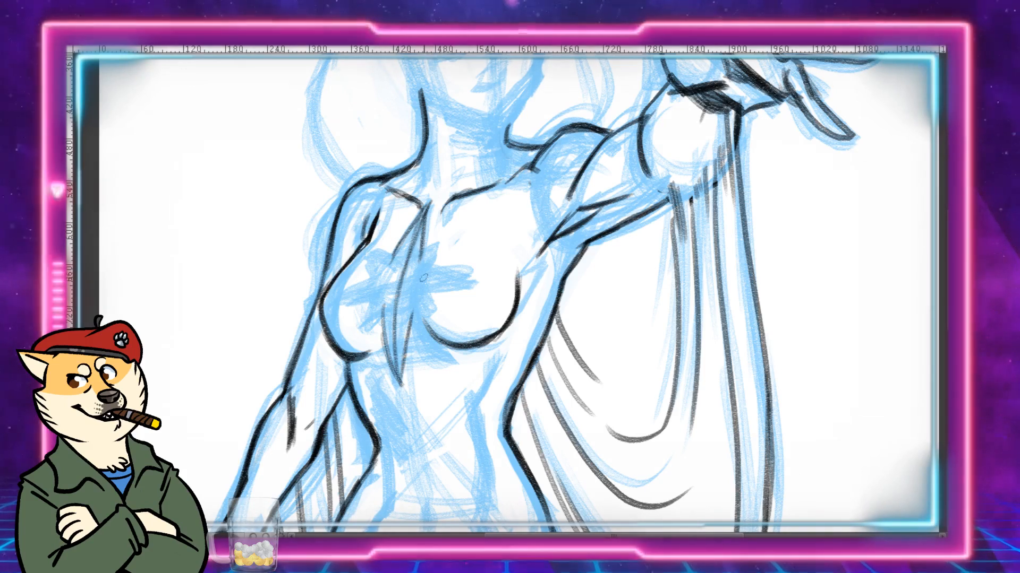
{"action": "mouse_move", "coordinate": [391, 266]}
{"action": "left_mouse_down"}
{"action": "mouse_move", "coordinate": [415, 308]}
{"action": "mouse_move", "coordinate": [415, 266]}
{"action": "left_mouse_up"}
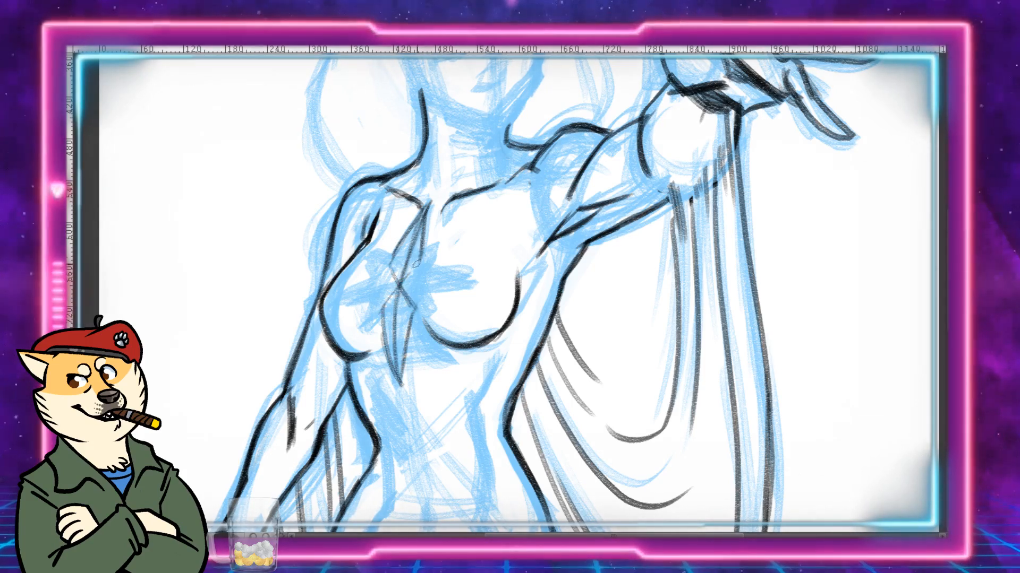
Step: Ink the chest star's two curved side points and the short diagonal points between the long ones
{"action": "left_click_drag", "start_coordinate": [384, 309], "coordinate": [420, 259]}
{"action": "mouse_move", "coordinate": [414, 302]}
{"action": "left_mouse_down"}
{"action": "mouse_move", "coordinate": [455, 286]}
{"action": "mouse_move", "coordinate": [448, 271]}
{"action": "mouse_move", "coordinate": [472, 282]}
{"action": "left_mouse_up"}
{"action": "left_click_drag", "start_coordinate": [432, 264], "coordinate": [466, 281]}
{"action": "mouse_move", "coordinate": [414, 306]}
{"action": "left_mouse_down"}
{"action": "mouse_move", "coordinate": [472, 283]}
{"action": "mouse_move", "coordinate": [404, 271]}
{"action": "mouse_move", "coordinate": [331, 295]}
{"action": "mouse_move", "coordinate": [394, 267]}
{"action": "mouse_move", "coordinate": [341, 295]}
{"action": "mouse_move", "coordinate": [377, 272]}
{"action": "left_mouse_up"}
{"action": "mouse_move", "coordinate": [368, 279]}
{"action": "left_mouse_down"}
{"action": "mouse_move", "coordinate": [436, 259]}
{"action": "mouse_move", "coordinate": [477, 282]}
{"action": "left_mouse_up"}
{"action": "left_click_drag", "start_coordinate": [415, 305], "coordinate": [473, 279]}
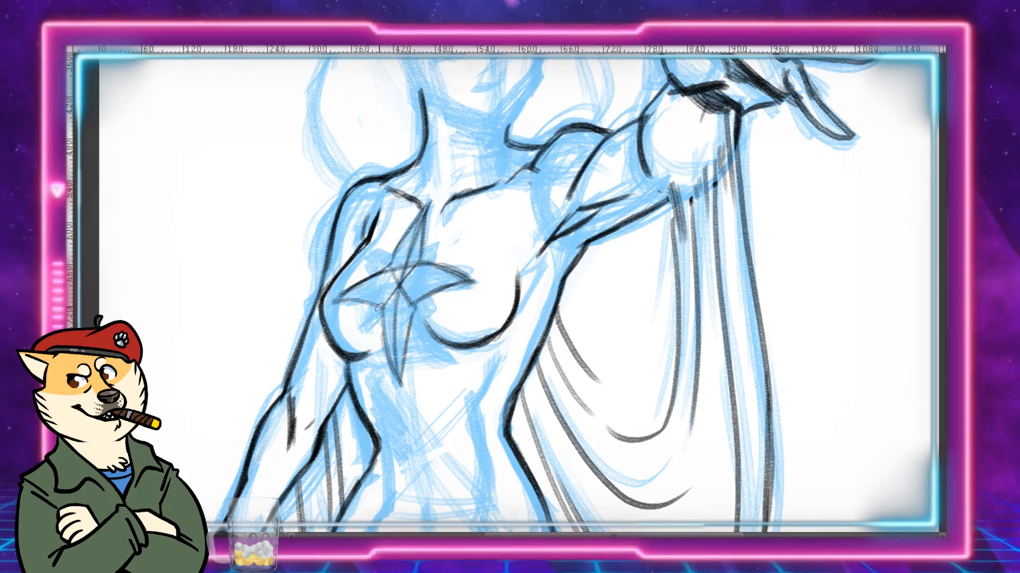
{"action": "left_click_drag", "start_coordinate": [343, 302], "coordinate": [408, 304]}
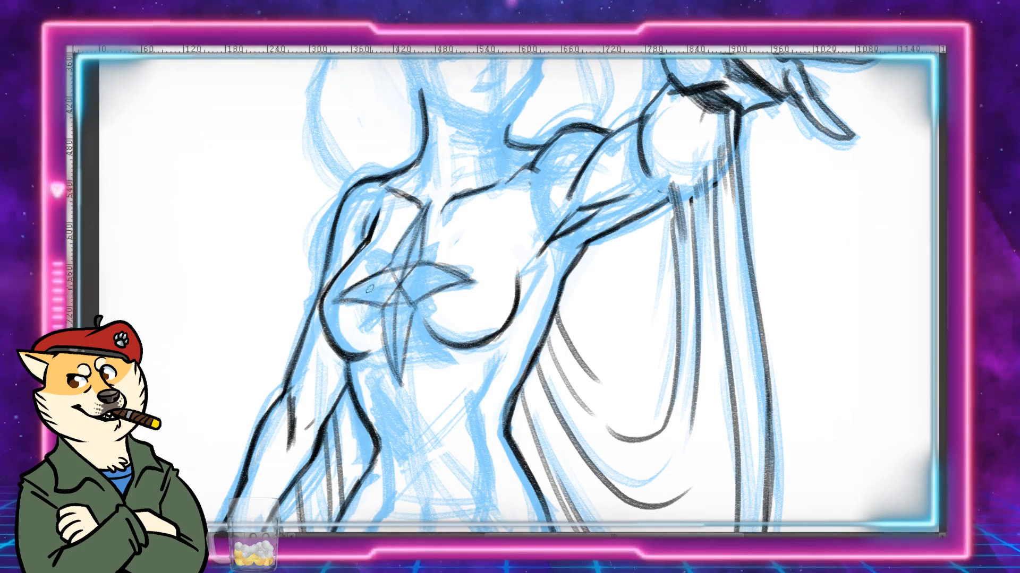
{"action": "mouse_move", "coordinate": [341, 301]}
{"action": "left_mouse_down"}
{"action": "mouse_move", "coordinate": [423, 276]}
{"action": "mouse_move", "coordinate": [471, 277]}
{"action": "left_mouse_up"}
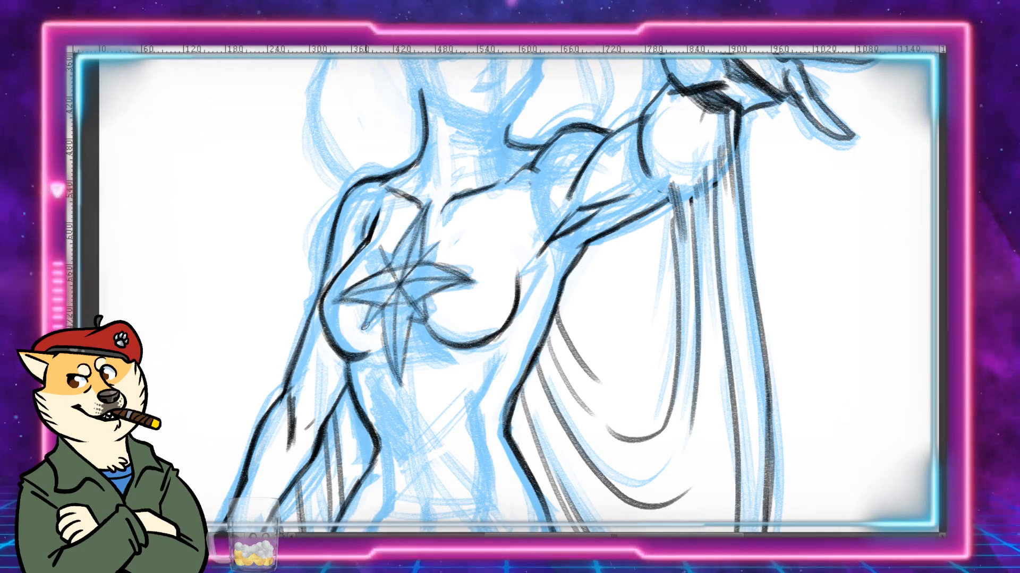
Step: Close the short upper diagonal points of the chest star, completing the emblem's outline
{"action": "left_click_drag", "start_coordinate": [381, 250], "coordinate": [383, 274]}
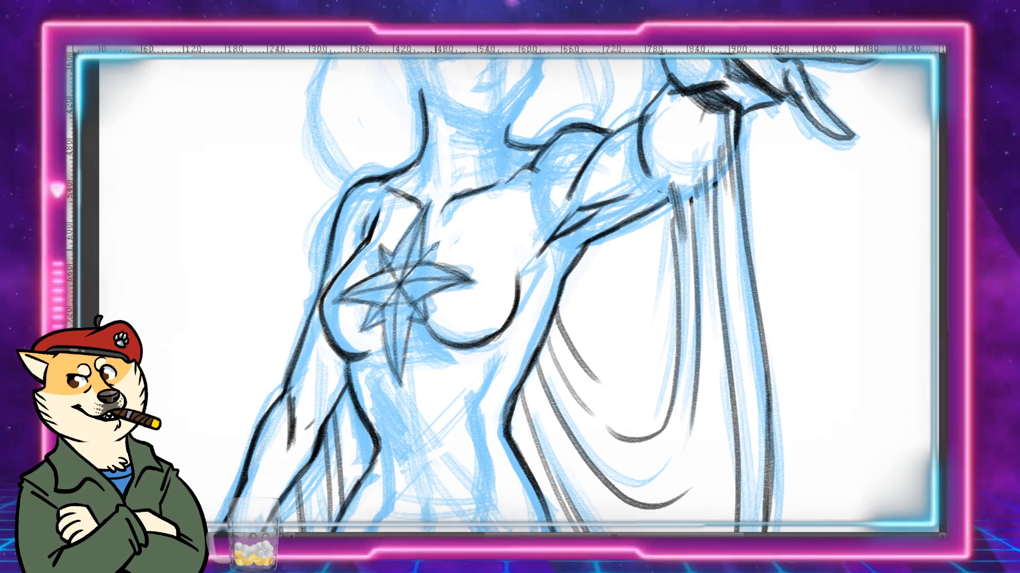
{"action": "mouse_move", "coordinate": [438, 243]}
{"action": "left_mouse_down"}
{"action": "mouse_move", "coordinate": [424, 259]}
{"action": "mouse_move", "coordinate": [431, 268]}
{"action": "left_mouse_up"}
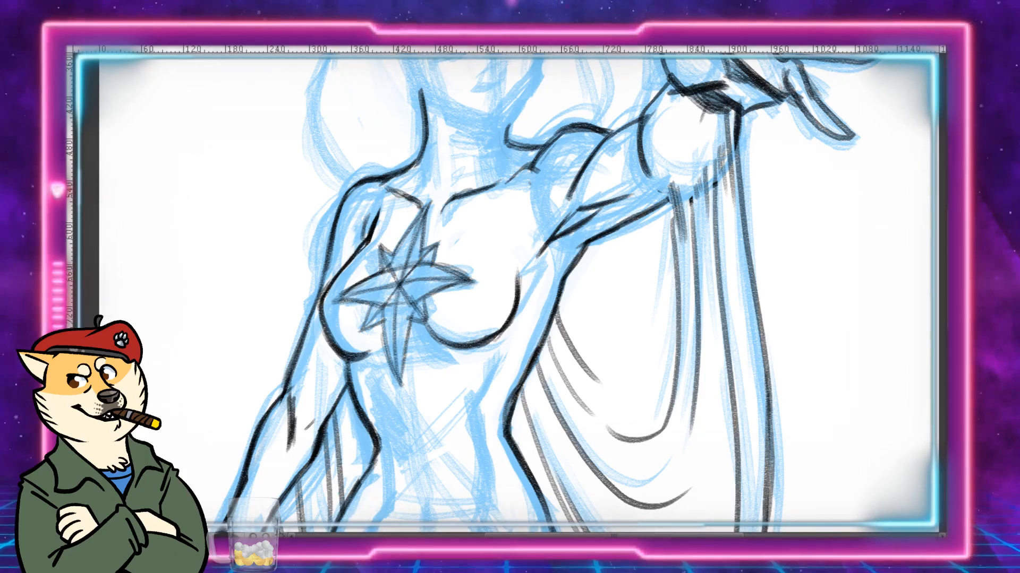
Step: Ink the nose and the round outlines of both eye openings in the mask
{"action": "left_click_drag", "start_coordinate": [592, 270], "coordinate": [501, 481]}
{"action": "left_click_drag", "start_coordinate": [329, 287], "coordinate": [337, 313]}
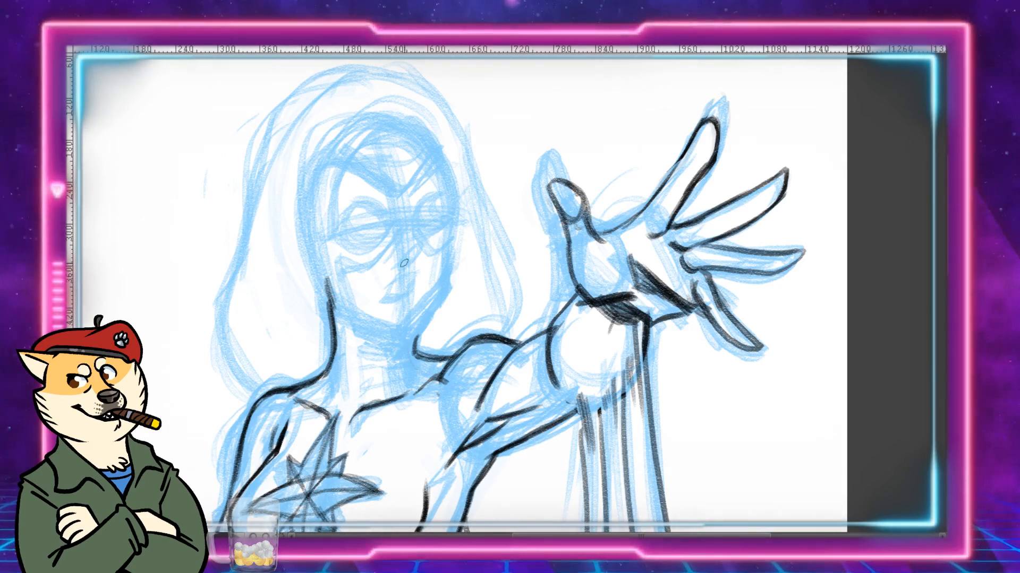
{"action": "mouse_move", "coordinate": [395, 262]}
{"action": "left_mouse_down"}
{"action": "mouse_move", "coordinate": [430, 252]}
{"action": "mouse_move", "coordinate": [407, 260]}
{"action": "mouse_move", "coordinate": [426, 249]}
{"action": "mouse_move", "coordinate": [412, 223]}
{"action": "mouse_move", "coordinate": [430, 194]}
{"action": "left_mouse_up"}
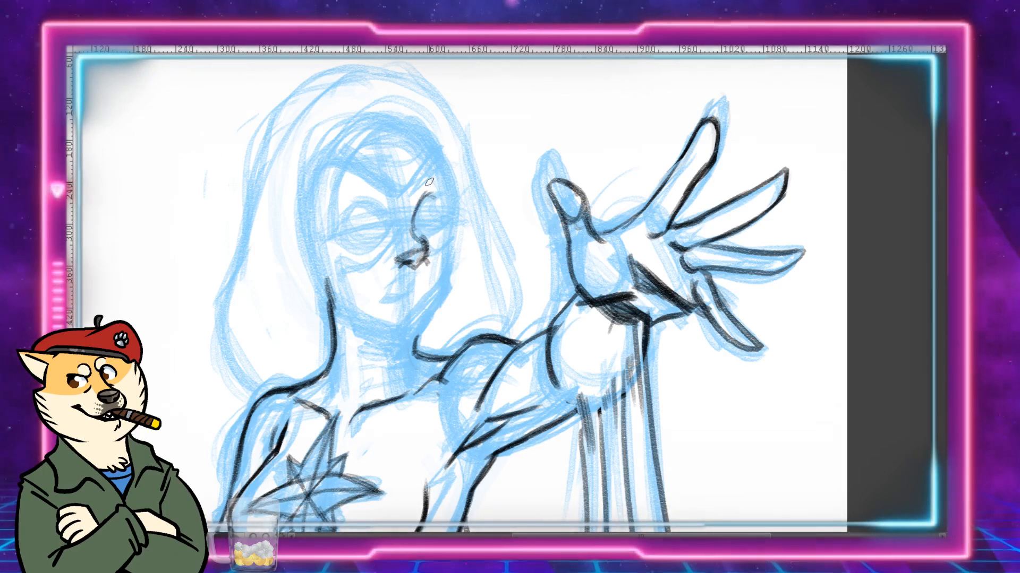
{"action": "mouse_move", "coordinate": [431, 196]}
{"action": "left_mouse_down"}
{"action": "mouse_move", "coordinate": [441, 209]}
{"action": "mouse_move", "coordinate": [423, 228]}
{"action": "mouse_move", "coordinate": [448, 215]}
{"action": "mouse_move", "coordinate": [438, 195]}
{"action": "left_mouse_up"}
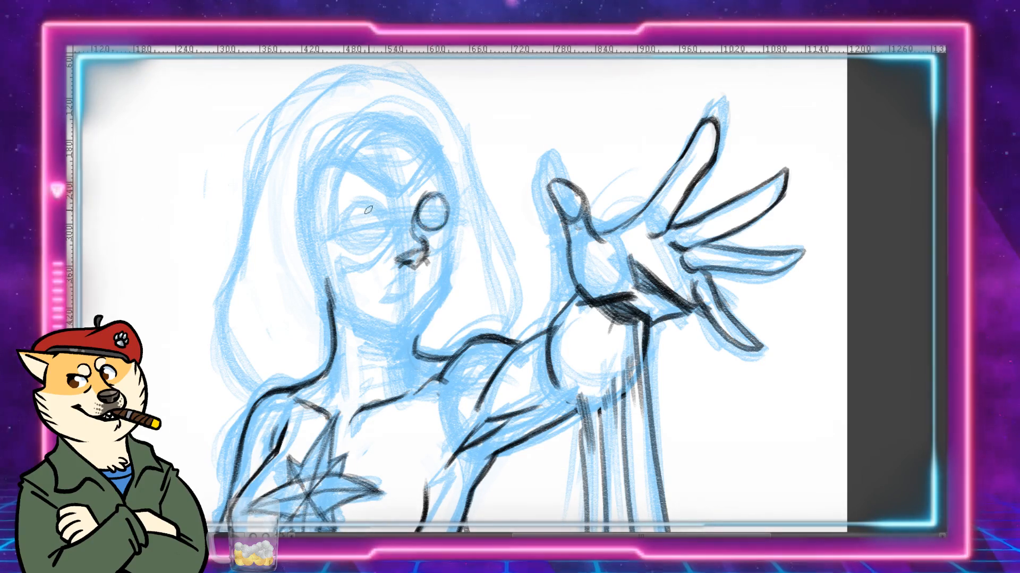
{"action": "mouse_move", "coordinate": [367, 203]}
{"action": "left_mouse_down"}
{"action": "mouse_move", "coordinate": [374, 234]}
{"action": "mouse_move", "coordinate": [361, 207]}
{"action": "mouse_move", "coordinate": [374, 234]}
{"action": "mouse_move", "coordinate": [366, 204]}
{"action": "mouse_move", "coordinate": [382, 212]}
{"action": "mouse_move", "coordinate": [369, 201]}
{"action": "left_mouse_up"}
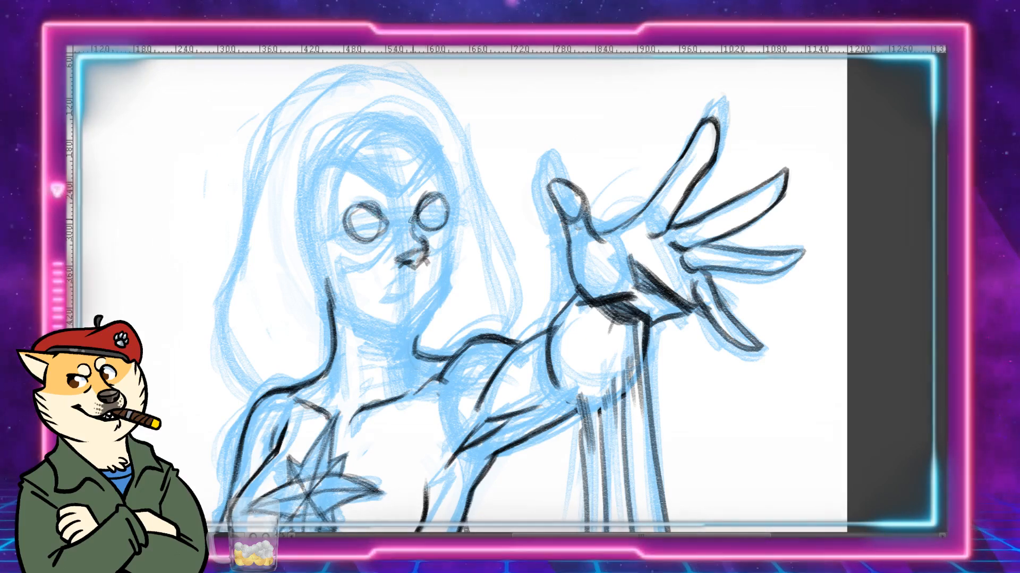
{"action": "mouse_move", "coordinate": [437, 207]}
{"action": "left_mouse_down"}
{"action": "mouse_move", "coordinate": [446, 228]}
{"action": "mouse_move", "coordinate": [420, 231]}
{"action": "mouse_move", "coordinate": [348, 202]}
{"action": "mouse_move", "coordinate": [361, 241]}
{"action": "mouse_move", "coordinate": [387, 228]}
{"action": "mouse_move", "coordinate": [364, 240]}
{"action": "left_mouse_up"}
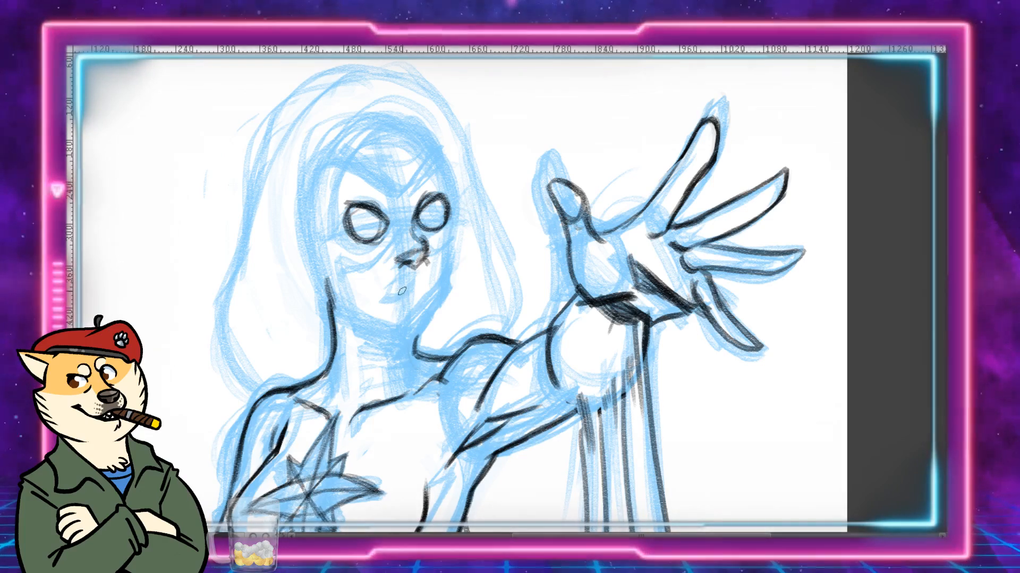
Step: Ink the slightly parted lips and strengthen the eye outlines and the underside of the nose
{"action": "mouse_move", "coordinate": [402, 291]}
{"action": "left_mouse_down"}
{"action": "mouse_move", "coordinate": [422, 286]}
{"action": "mouse_move", "coordinate": [393, 295]}
{"action": "mouse_move", "coordinate": [425, 280]}
{"action": "mouse_move", "coordinate": [423, 295]}
{"action": "mouse_move", "coordinate": [399, 297]}
{"action": "mouse_move", "coordinate": [425, 283]}
{"action": "mouse_move", "coordinate": [393, 300]}
{"action": "mouse_move", "coordinate": [428, 272]}
{"action": "mouse_move", "coordinate": [434, 287]}
{"action": "mouse_move", "coordinate": [412, 271]}
{"action": "mouse_move", "coordinate": [425, 274]}
{"action": "mouse_move", "coordinate": [396, 298]}
{"action": "mouse_move", "coordinate": [427, 282]}
{"action": "mouse_move", "coordinate": [430, 300]}
{"action": "mouse_move", "coordinate": [405, 310]}
{"action": "mouse_move", "coordinate": [429, 302]}
{"action": "left_mouse_up"}
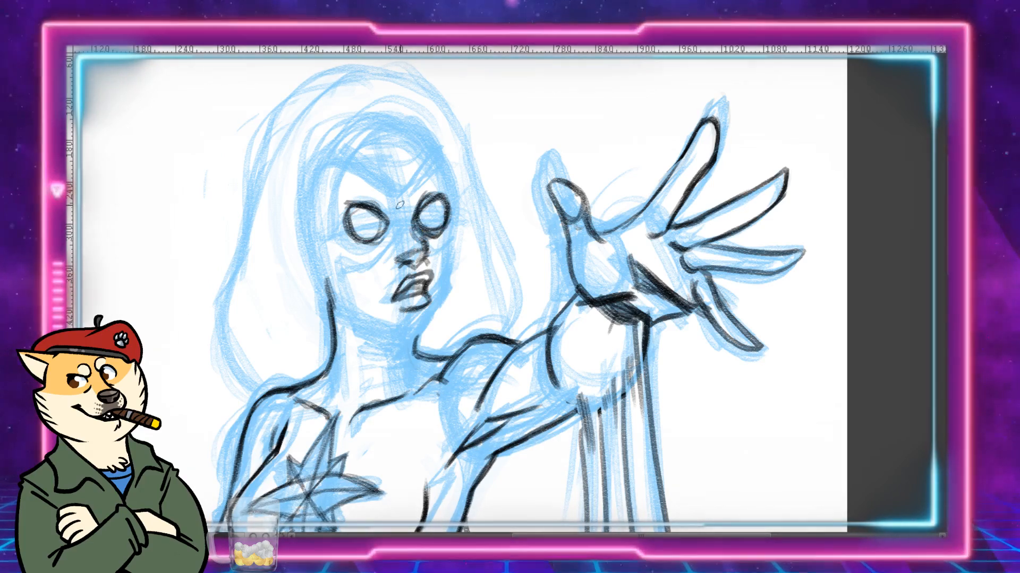
{"action": "mouse_move", "coordinate": [383, 230]}
{"action": "left_mouse_down"}
{"action": "mouse_move", "coordinate": [347, 233]}
{"action": "mouse_move", "coordinate": [374, 245]}
{"action": "mouse_move", "coordinate": [365, 245]}
{"action": "left_mouse_up"}
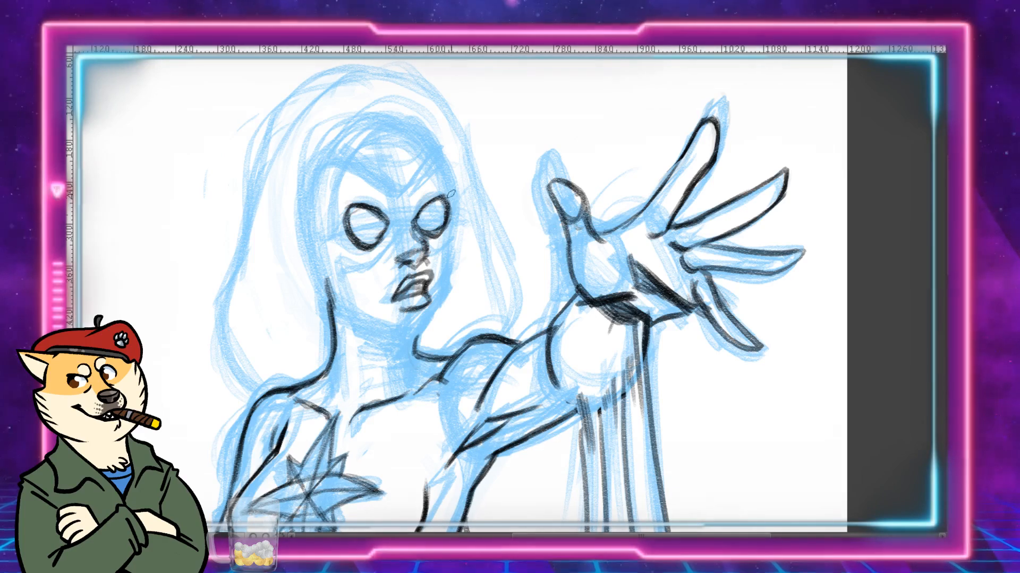
{"action": "mouse_move", "coordinate": [450, 193]}
{"action": "left_mouse_down"}
{"action": "mouse_move", "coordinate": [451, 240]}
{"action": "mouse_move", "coordinate": [412, 268]}
{"action": "mouse_move", "coordinate": [428, 262]}
{"action": "mouse_move", "coordinate": [408, 254]}
{"action": "left_mouse_up"}
Step: Ink the face contour from the far temple down the cheek, around the chin and back along the near jaw
{"action": "left_click_drag", "start_coordinate": [450, 189], "coordinate": [452, 265]}
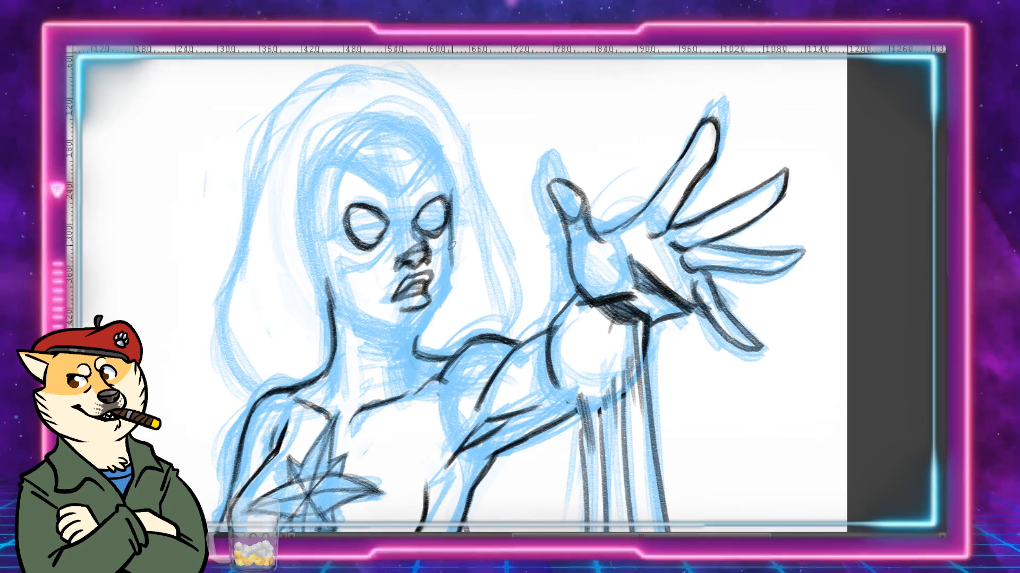
{"action": "left_click_drag", "start_coordinate": [452, 194], "coordinate": [459, 258]}
{"action": "mouse_move", "coordinate": [451, 214]}
{"action": "left_mouse_down"}
{"action": "mouse_move", "coordinate": [460, 269]}
{"action": "mouse_move", "coordinate": [425, 325]}
{"action": "left_mouse_up"}
{"action": "mouse_move", "coordinate": [453, 282]}
{"action": "left_mouse_down"}
{"action": "mouse_move", "coordinate": [422, 330]}
{"action": "mouse_move", "coordinate": [335, 298]}
{"action": "left_mouse_up"}
{"action": "left_click_drag", "start_coordinate": [414, 336], "coordinate": [323, 277]}
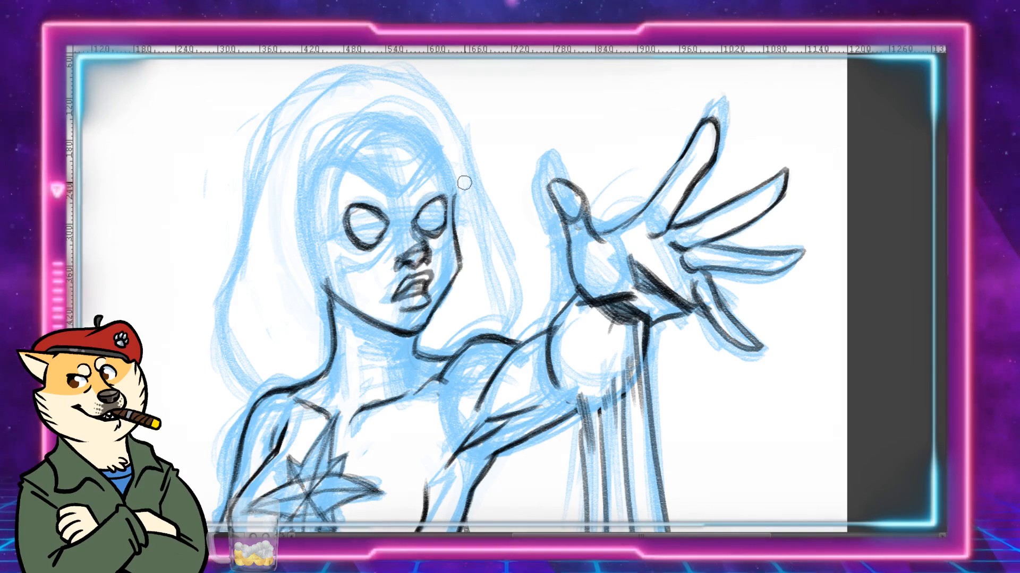
{"action": "mouse_move", "coordinate": [452, 207]}
{"action": "left_mouse_down"}
{"action": "mouse_move", "coordinate": [441, 155]}
{"action": "mouse_move", "coordinate": [454, 200]}
{"action": "left_mouse_up"}
Step: Ink the mask's lower edge across both cheeks and thicken the near eye's rim
{"action": "mouse_move", "coordinate": [415, 240]}
{"action": "left_mouse_down"}
{"action": "mouse_move", "coordinate": [405, 232]}
{"action": "mouse_move", "coordinate": [365, 274]}
{"action": "mouse_move", "coordinate": [341, 257]}
{"action": "mouse_move", "coordinate": [351, 306]}
{"action": "left_mouse_up"}
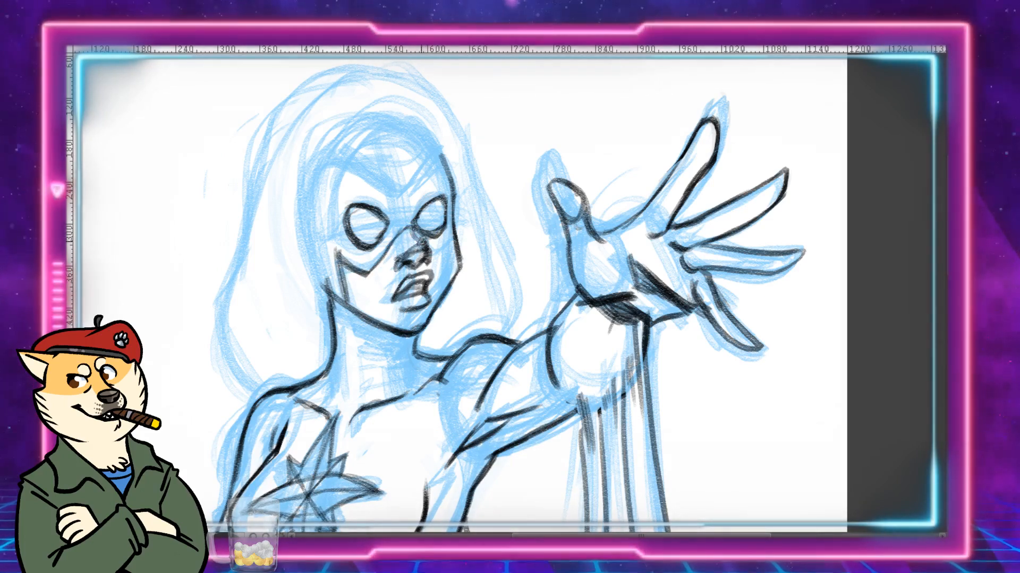
{"action": "mouse_move", "coordinate": [412, 234]}
{"action": "left_mouse_down"}
{"action": "mouse_move", "coordinate": [445, 258]}
{"action": "mouse_move", "coordinate": [450, 237]}
{"action": "left_mouse_up"}
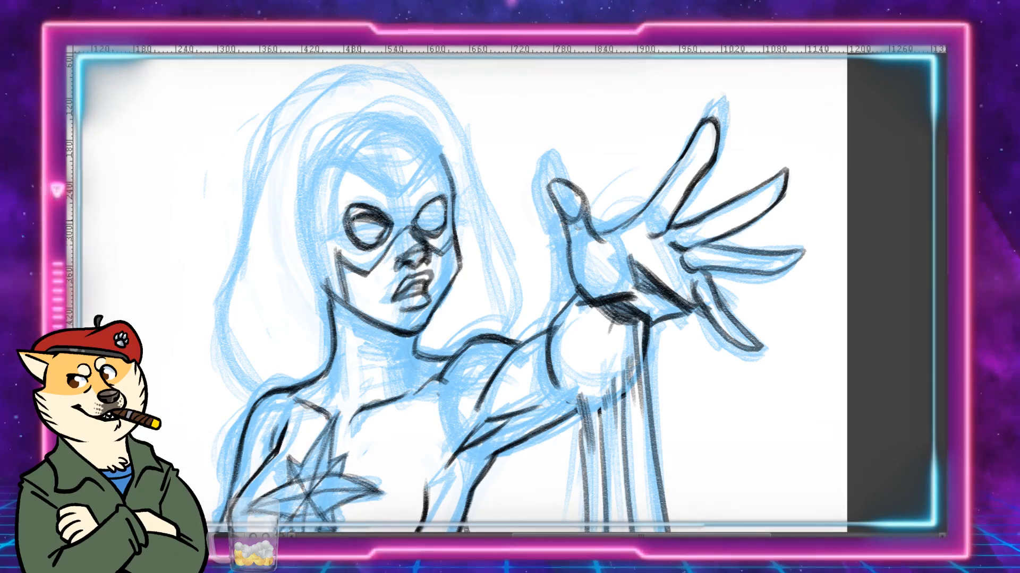
Step: Darken the eye rims, draw the irises and add short angry brows slanting down toward the nose
{"action": "left_click_drag", "start_coordinate": [425, 213], "coordinate": [441, 209]}
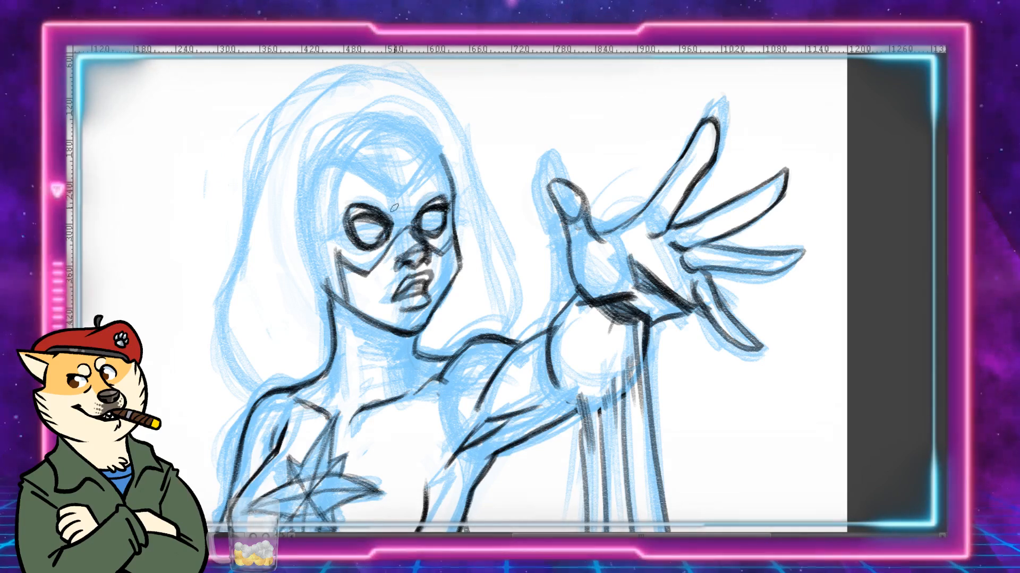
{"action": "mouse_move", "coordinate": [379, 227]}
{"action": "left_mouse_down"}
{"action": "mouse_move", "coordinate": [366, 234]}
{"action": "mouse_move", "coordinate": [365, 217]}
{"action": "left_mouse_up"}
{"action": "mouse_move", "coordinate": [435, 213]}
{"action": "left_mouse_down"}
{"action": "mouse_move", "coordinate": [428, 230]}
{"action": "mouse_move", "coordinate": [425, 218]}
{"action": "mouse_move", "coordinate": [441, 213]}
{"action": "left_mouse_up"}
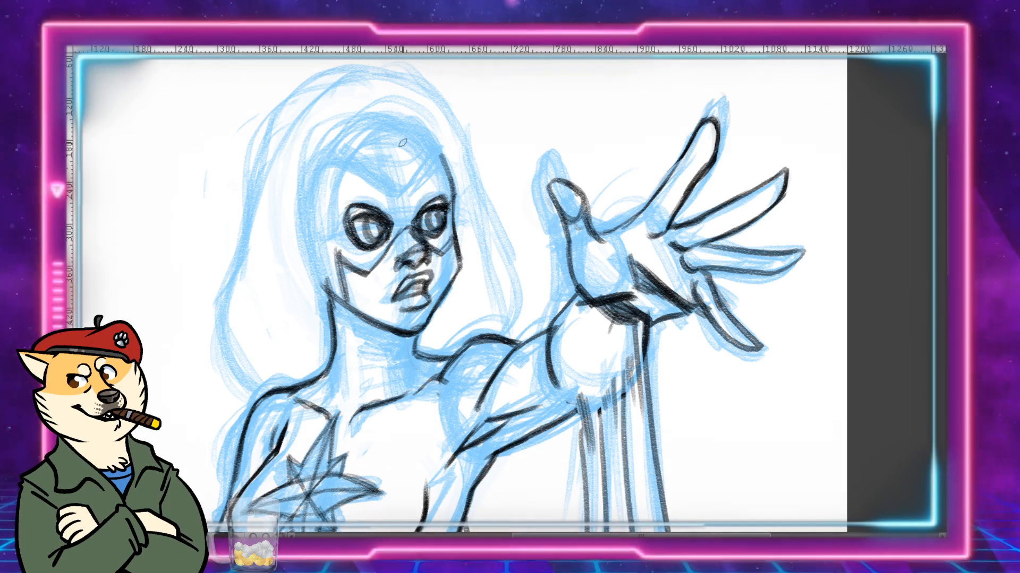
{"action": "left_click_drag", "start_coordinate": [414, 212], "coordinate": [444, 188]}
{"action": "left_click_drag", "start_coordinate": [379, 201], "coordinate": [349, 201]}
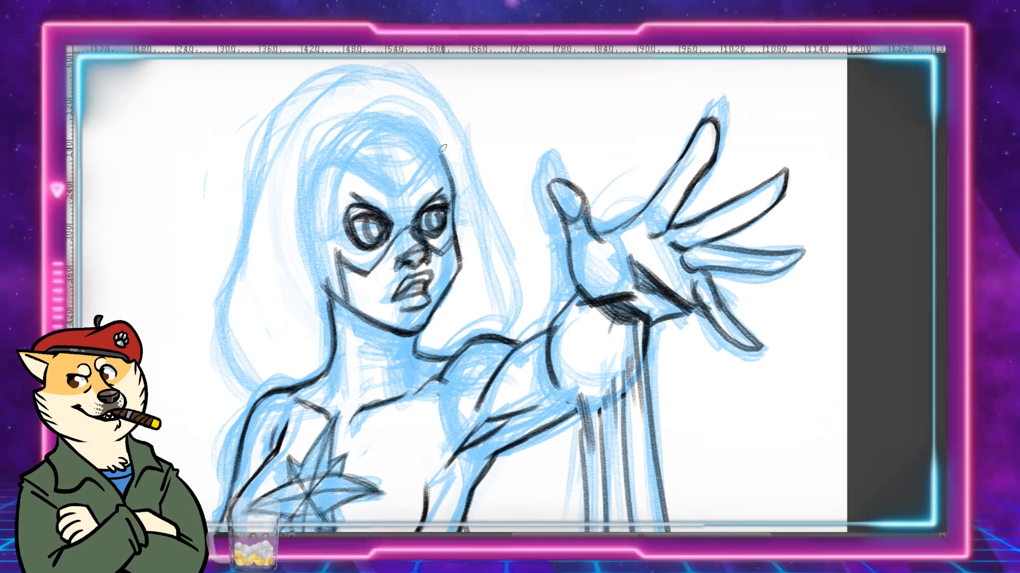
Step: Ink the mask's upper edge as a V dipping between the brows across the forehead
{"action": "mouse_move", "coordinate": [446, 146]}
{"action": "left_mouse_down"}
{"action": "mouse_move", "coordinate": [396, 192]}
{"action": "mouse_move", "coordinate": [325, 149]}
{"action": "left_mouse_up"}
{"action": "left_click_drag", "start_coordinate": [396, 195], "coordinate": [319, 155]}
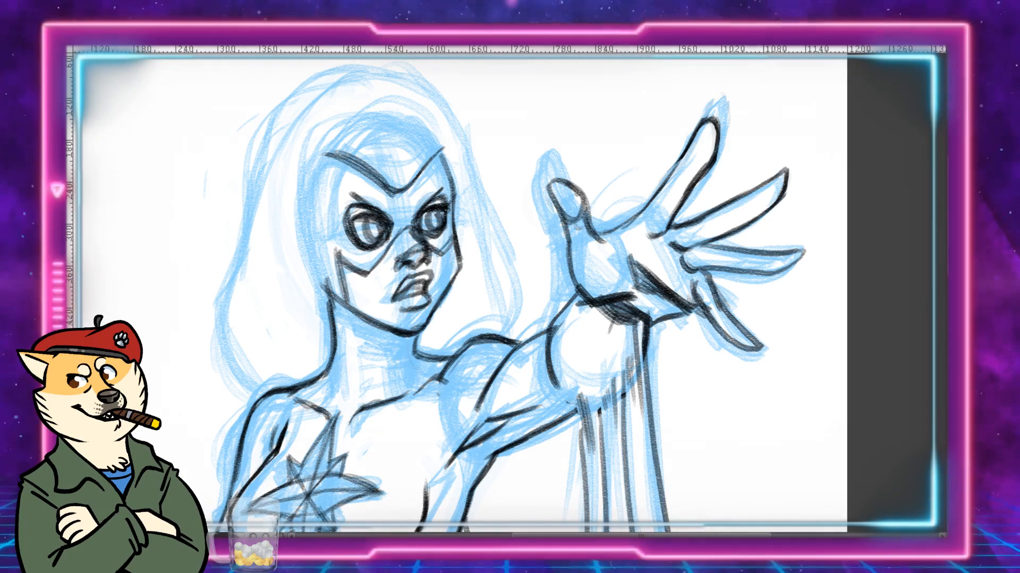
Step: Outline the hair with curly, scalloped lines along the hairline and around its outer edge down to both shoulders
{"action": "mouse_move", "coordinate": [334, 158]}
{"action": "left_mouse_down"}
{"action": "mouse_move", "coordinate": [319, 175]}
{"action": "mouse_move", "coordinate": [316, 214]}
{"action": "mouse_move", "coordinate": [321, 184]}
{"action": "mouse_move", "coordinate": [328, 298]}
{"action": "mouse_move", "coordinate": [318, 186]}
{"action": "mouse_move", "coordinate": [326, 146]}
{"action": "mouse_move", "coordinate": [426, 132]}
{"action": "mouse_move", "coordinate": [443, 152]}
{"action": "mouse_move", "coordinate": [427, 130]}
{"action": "mouse_move", "coordinate": [328, 141]}
{"action": "left_mouse_up"}
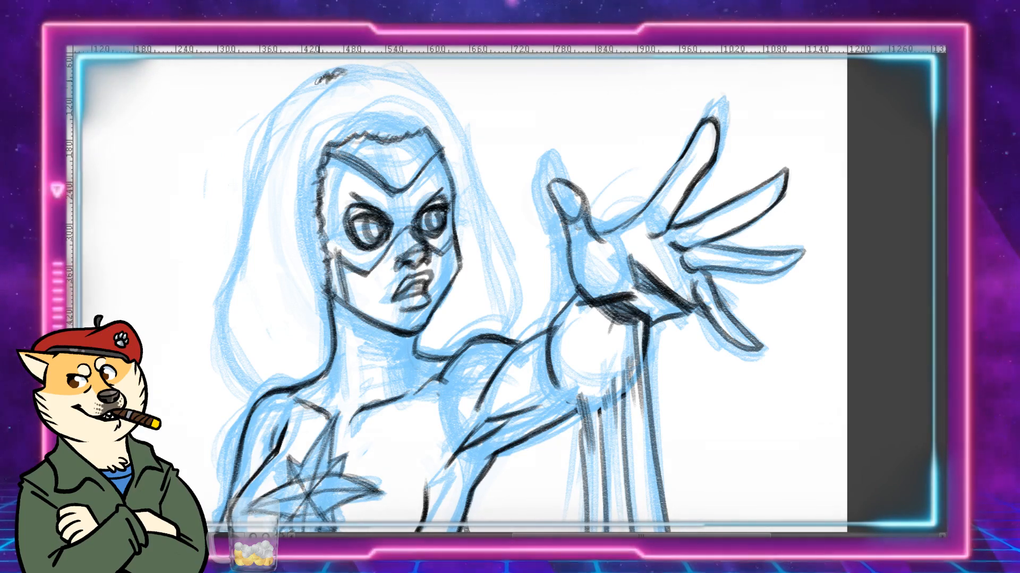
{"action": "mouse_move", "coordinate": [325, 77]}
{"action": "left_mouse_down"}
{"action": "mouse_move", "coordinate": [282, 117]}
{"action": "mouse_move", "coordinate": [231, 268]}
{"action": "mouse_move", "coordinate": [230, 315]}
{"action": "mouse_move", "coordinate": [246, 359]}
{"action": "mouse_move", "coordinate": [260, 383]}
{"action": "mouse_move", "coordinate": [286, 392]}
{"action": "left_mouse_up"}
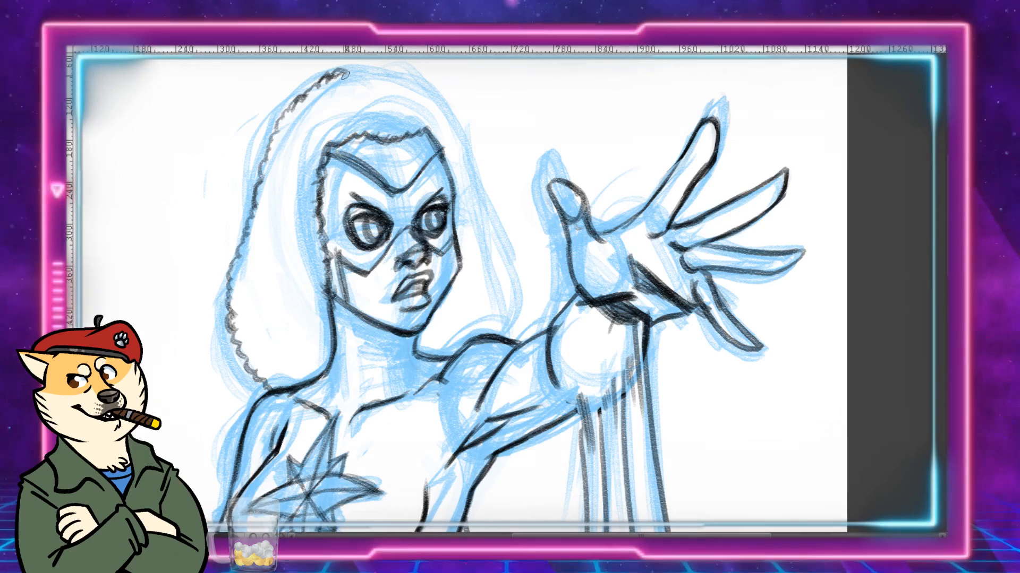
{"action": "mouse_move", "coordinate": [409, 76]}
{"action": "left_mouse_down"}
{"action": "mouse_move", "coordinate": [437, 92]}
{"action": "mouse_move", "coordinate": [475, 170]}
{"action": "mouse_move", "coordinate": [514, 296]}
{"action": "mouse_move", "coordinate": [505, 331]}
{"action": "left_mouse_up"}
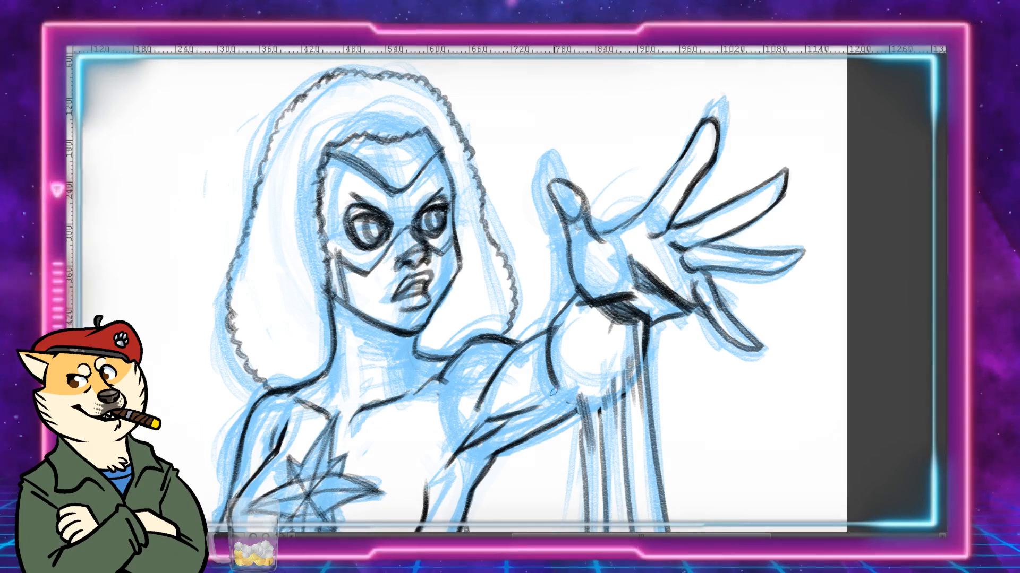
Step: Ink the navel and a slanted midline running down the abdomen from the chest star
{"action": "left_click_drag", "start_coordinate": [553, 393], "coordinate": [581, 62]}
{"action": "mouse_move", "coordinate": [580, 266]}
{"action": "left_mouse_down"}
{"action": "mouse_move", "coordinate": [609, 168]}
{"action": "mouse_move", "coordinate": [603, 255]}
{"action": "left_mouse_up"}
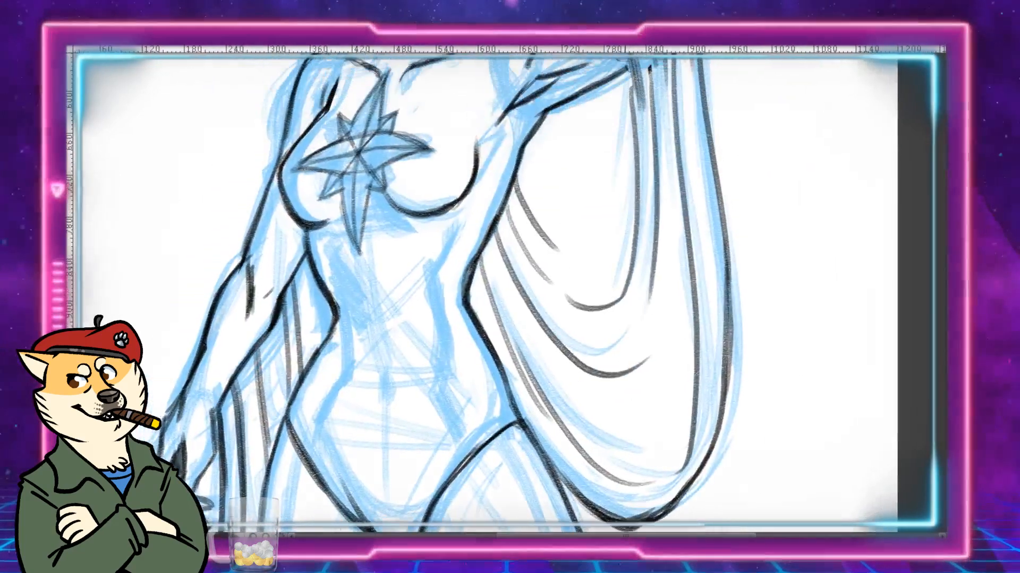
{"action": "left_click_drag", "start_coordinate": [359, 288], "coordinate": [370, 347]}
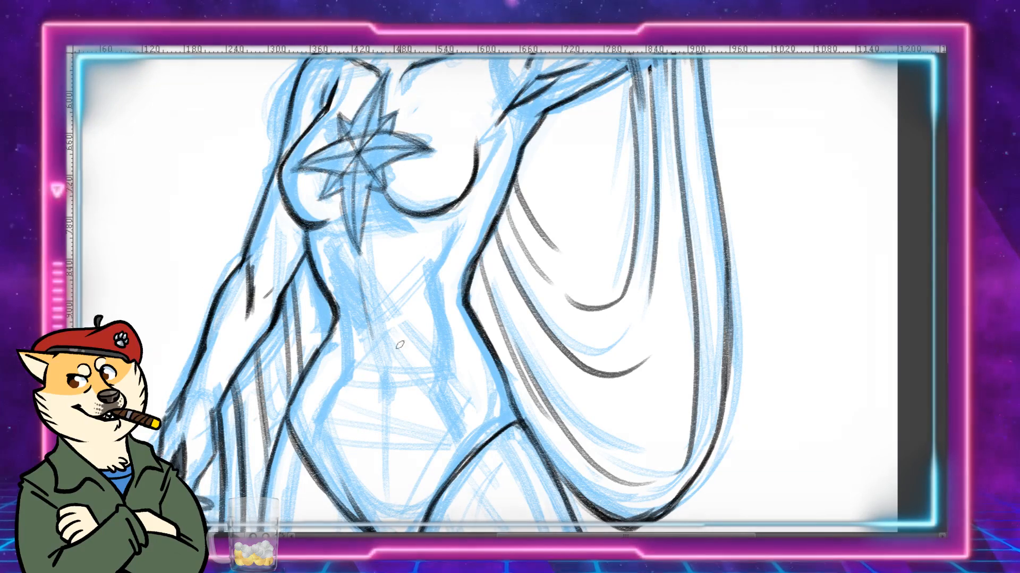
{"action": "mouse_move", "coordinate": [371, 299]}
{"action": "left_mouse_down"}
{"action": "mouse_move", "coordinate": [380, 369]}
{"action": "mouse_move", "coordinate": [366, 313]}
{"action": "left_mouse_up"}
{"action": "mouse_move", "coordinate": [383, 372]}
{"action": "left_mouse_down"}
{"action": "mouse_move", "coordinate": [383, 392]}
{"action": "mouse_move", "coordinate": [382, 383]}
{"action": "left_mouse_up"}
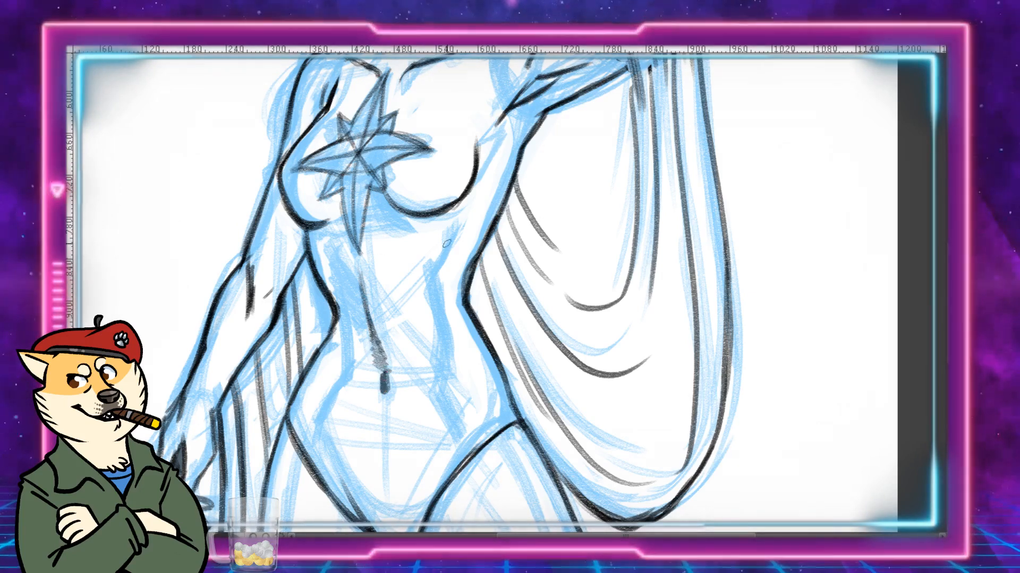
Step: Ink the muscle contours down both sides of the abdomen, from the ribs to the hip creases
{"action": "mouse_move", "coordinate": [451, 244]}
{"action": "left_mouse_down"}
{"action": "mouse_move", "coordinate": [454, 219]}
{"action": "mouse_move", "coordinate": [425, 374]}
{"action": "mouse_move", "coordinate": [463, 458]}
{"action": "mouse_move", "coordinate": [451, 431]}
{"action": "left_mouse_up"}
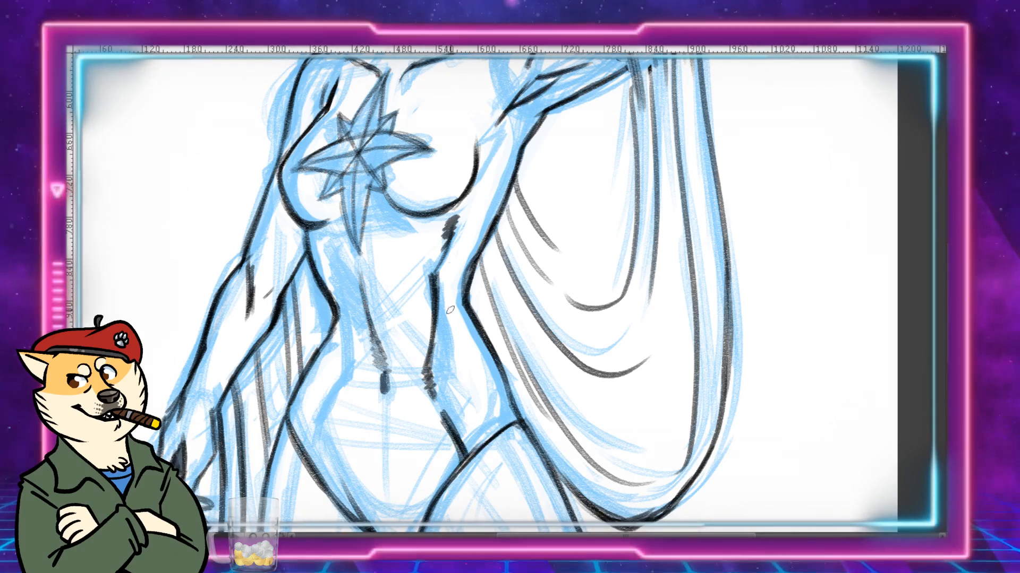
{"action": "mouse_move", "coordinate": [312, 449]}
{"action": "left_mouse_down"}
{"action": "mouse_move", "coordinate": [308, 458]}
{"action": "mouse_move", "coordinate": [312, 425]}
{"action": "mouse_move", "coordinate": [345, 371]}
{"action": "left_mouse_up"}
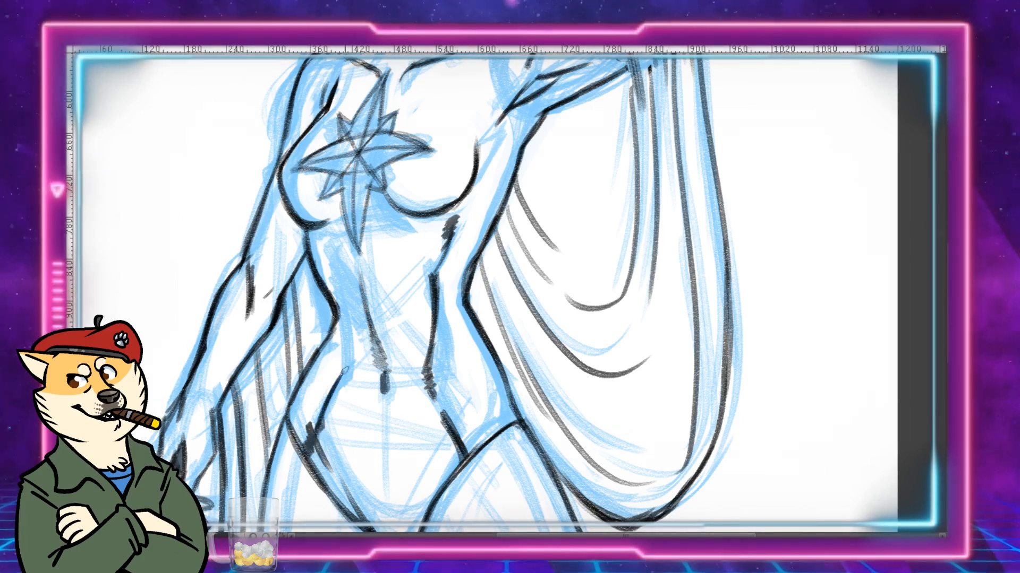
{"action": "mouse_move", "coordinate": [323, 415]}
{"action": "left_mouse_down"}
{"action": "mouse_move", "coordinate": [344, 337]}
{"action": "mouse_move", "coordinate": [347, 353]}
{"action": "mouse_move", "coordinate": [347, 293]}
{"action": "mouse_move", "coordinate": [331, 268]}
{"action": "mouse_move", "coordinate": [350, 313]}
{"action": "mouse_move", "coordinate": [315, 252]}
{"action": "mouse_move", "coordinate": [336, 291]}
{"action": "mouse_move", "coordinate": [348, 290]}
{"action": "mouse_move", "coordinate": [347, 323]}
{"action": "left_mouse_up"}
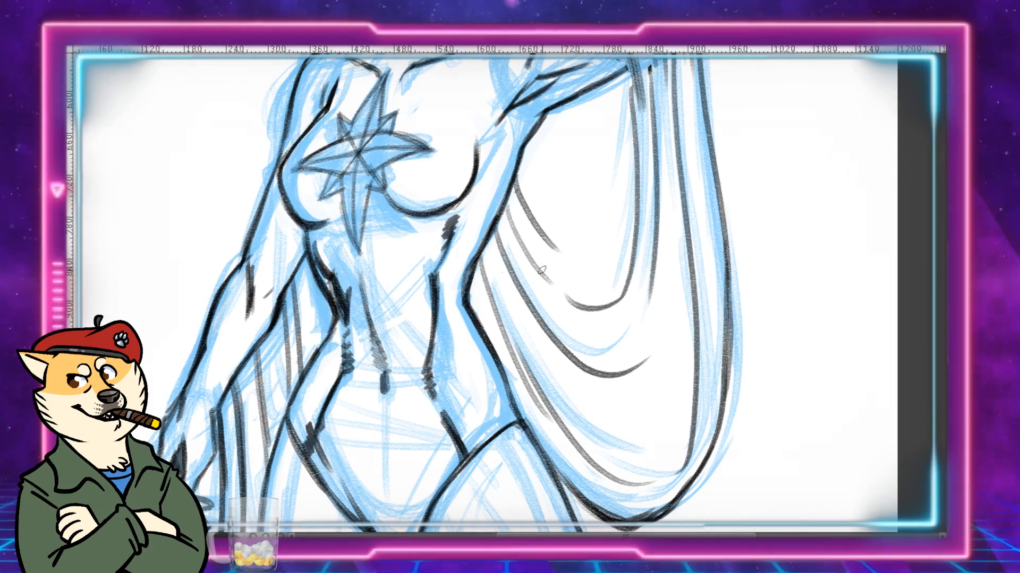
Step: Replace the slanted abdominal midline with a vertical one above the navel and ink the curve of the lower belly
{"action": "key", "text": "e"}
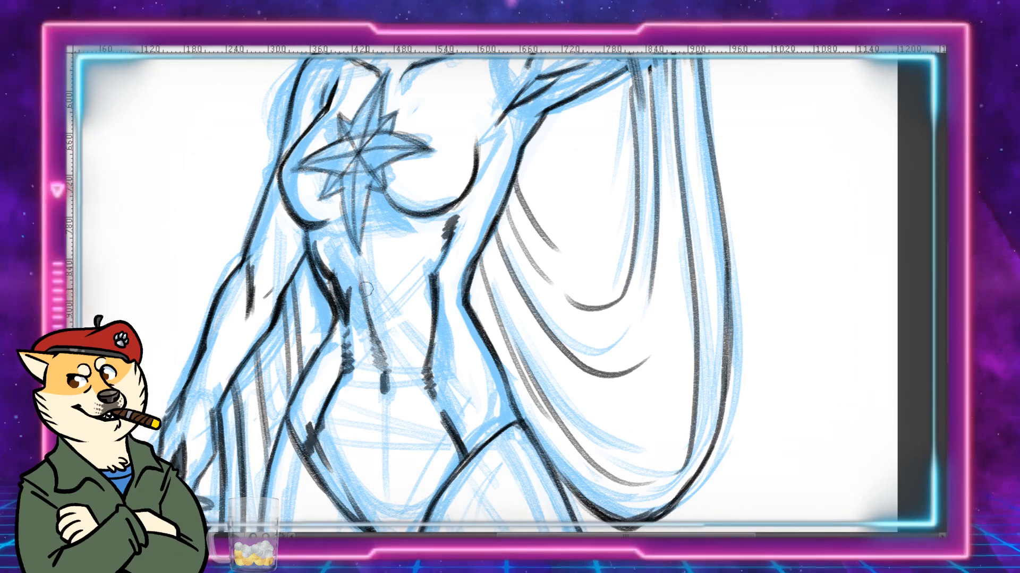
{"action": "mouse_move", "coordinate": [366, 287]}
{"action": "left_mouse_down"}
{"action": "mouse_move", "coordinate": [371, 339]}
{"action": "mouse_move", "coordinate": [378, 319]}
{"action": "mouse_move", "coordinate": [370, 350]}
{"action": "mouse_move", "coordinate": [364, 285]}
{"action": "mouse_move", "coordinate": [378, 313]}
{"action": "mouse_move", "coordinate": [376, 299]}
{"action": "left_mouse_up"}
{"action": "key", "text": "p"}
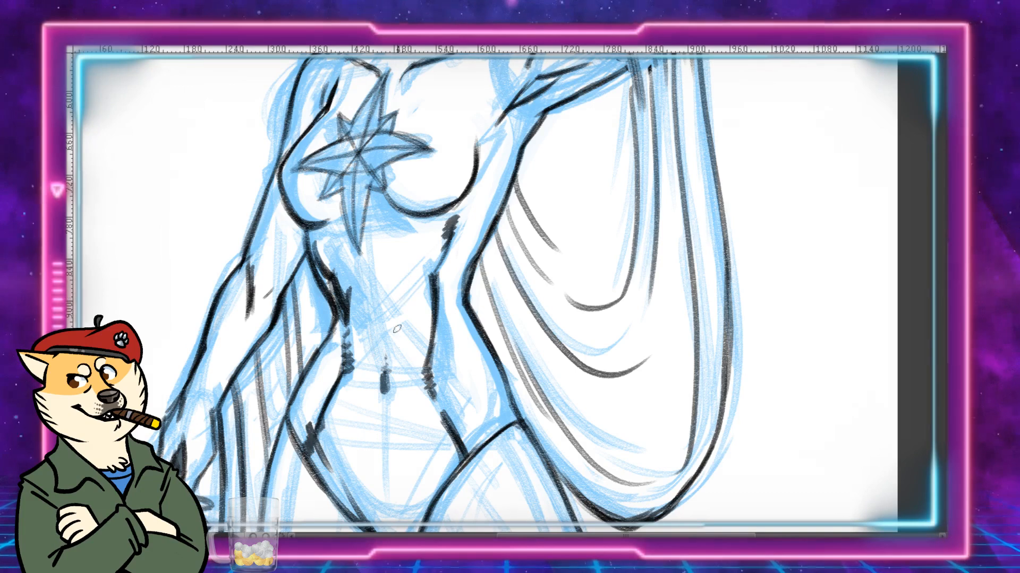
{"action": "left_click_drag", "start_coordinate": [387, 378], "coordinate": [382, 276]}
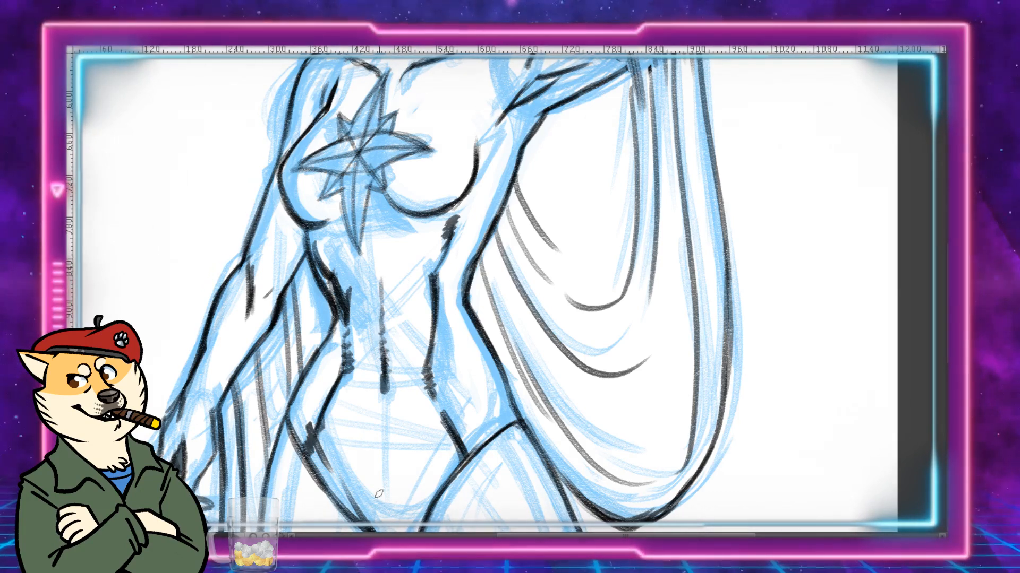
{"action": "left_click_drag", "start_coordinate": [491, 385], "coordinate": [523, 259]}
{"action": "mouse_move", "coordinate": [379, 366]}
{"action": "left_mouse_down"}
{"action": "mouse_move", "coordinate": [403, 390]}
{"action": "mouse_move", "coordinate": [451, 369]}
{"action": "left_mouse_up"}
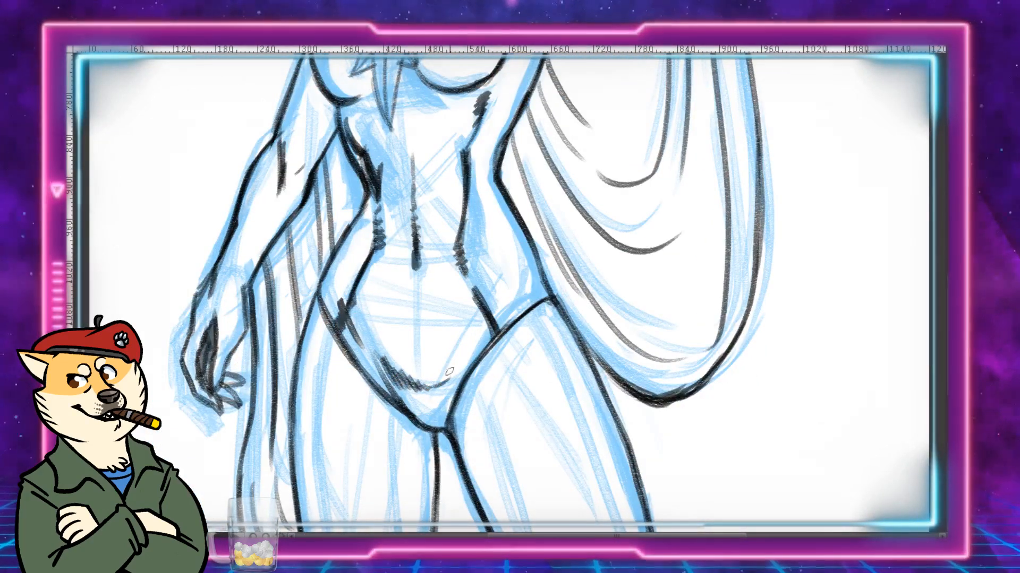
Step: Ink the far side of the neck from under the chin down to the shoulder line
{"action": "left_click_drag", "start_coordinate": [494, 319], "coordinate": [376, 529]}
{"action": "left_click_drag", "start_coordinate": [410, 118], "coordinate": [432, 293]}
{"action": "left_click_drag", "start_coordinate": [396, 266], "coordinate": [384, 311]}
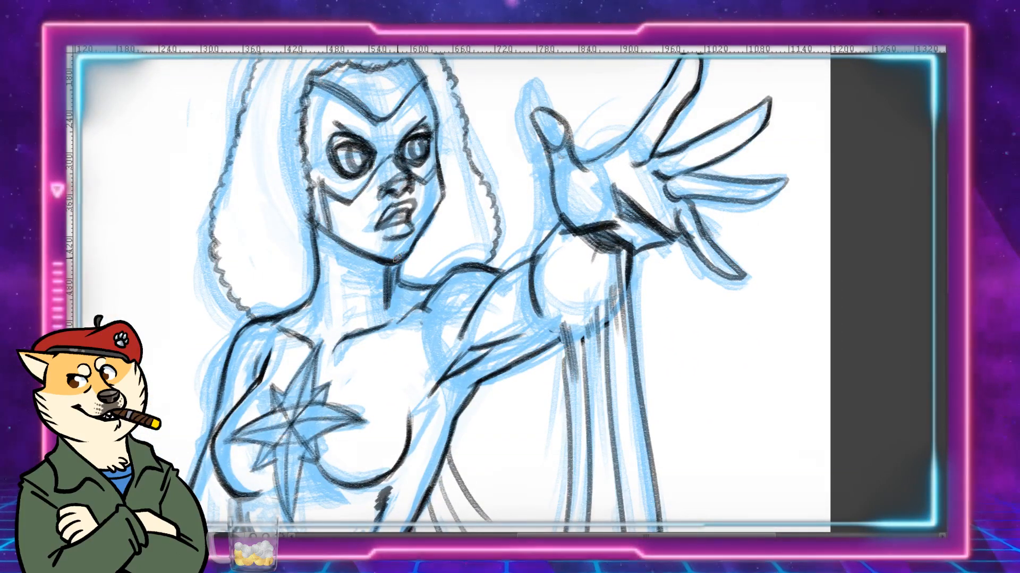
{"action": "left_click_drag", "start_coordinate": [390, 266], "coordinate": [385, 313]}
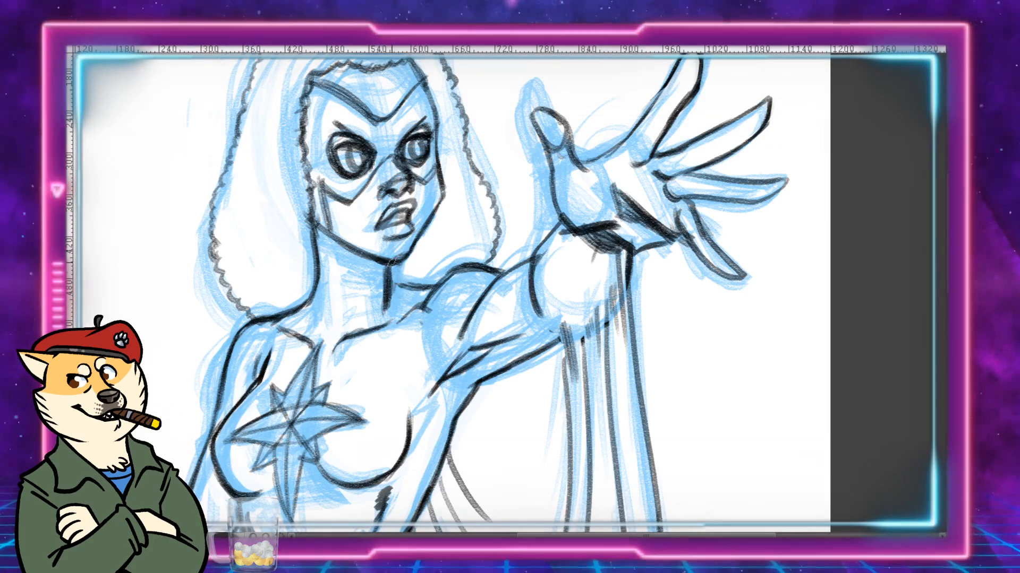
{"action": "left_click_drag", "start_coordinate": [396, 265], "coordinate": [387, 298]}
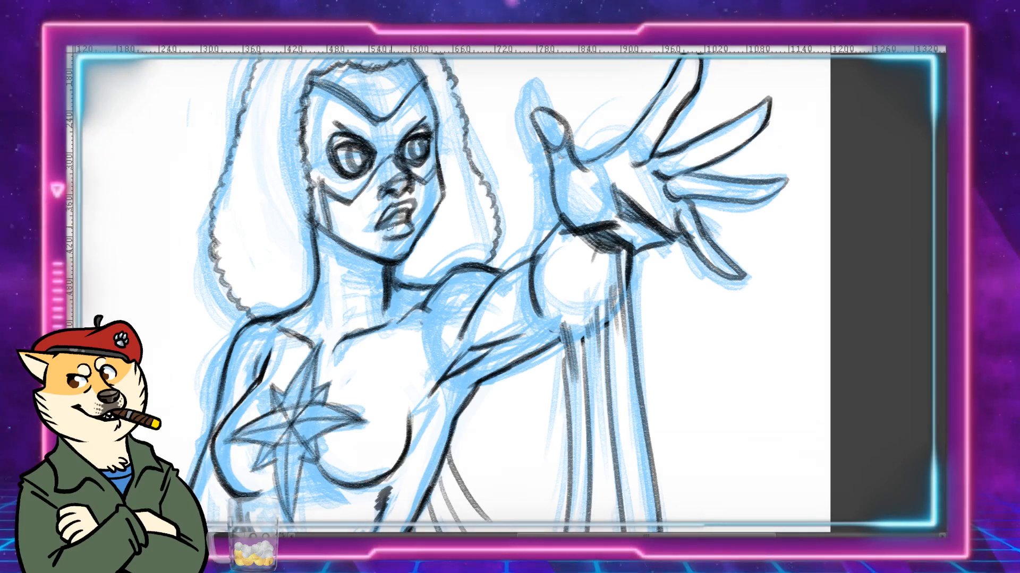
Step: Thicken the near side of the neck down to the collarbone and fill the shadowed hollows beside both collarbones
{"action": "left_click_drag", "start_coordinate": [329, 231], "coordinate": [327, 296]}
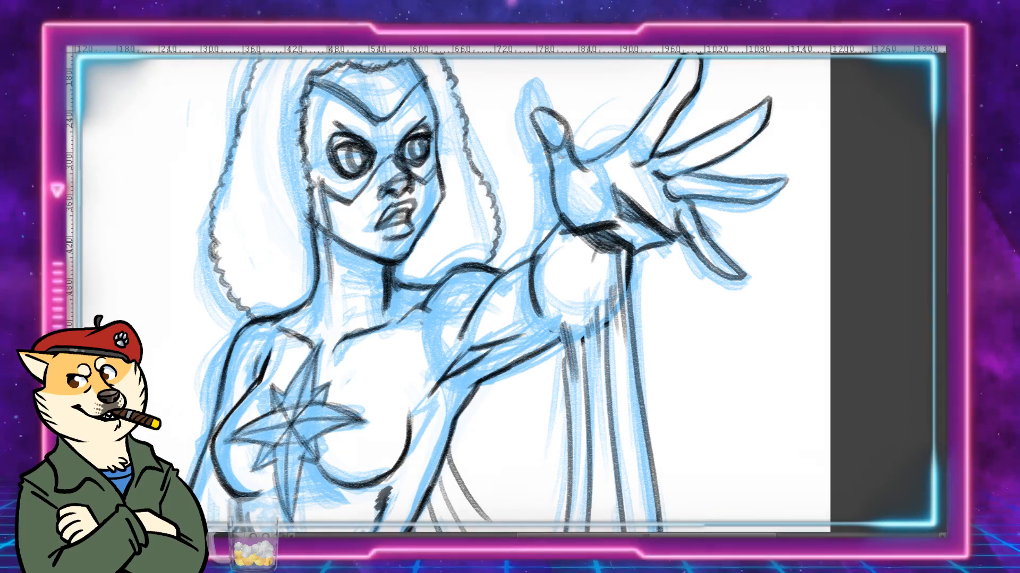
{"action": "left_click_drag", "start_coordinate": [329, 241], "coordinate": [325, 318]}
{"action": "mouse_move", "coordinate": [324, 247]}
{"action": "left_mouse_down"}
{"action": "mouse_move", "coordinate": [325, 315]}
{"action": "mouse_move", "coordinate": [287, 339]}
{"action": "mouse_move", "coordinate": [300, 330]}
{"action": "mouse_move", "coordinate": [284, 328]}
{"action": "left_mouse_up"}
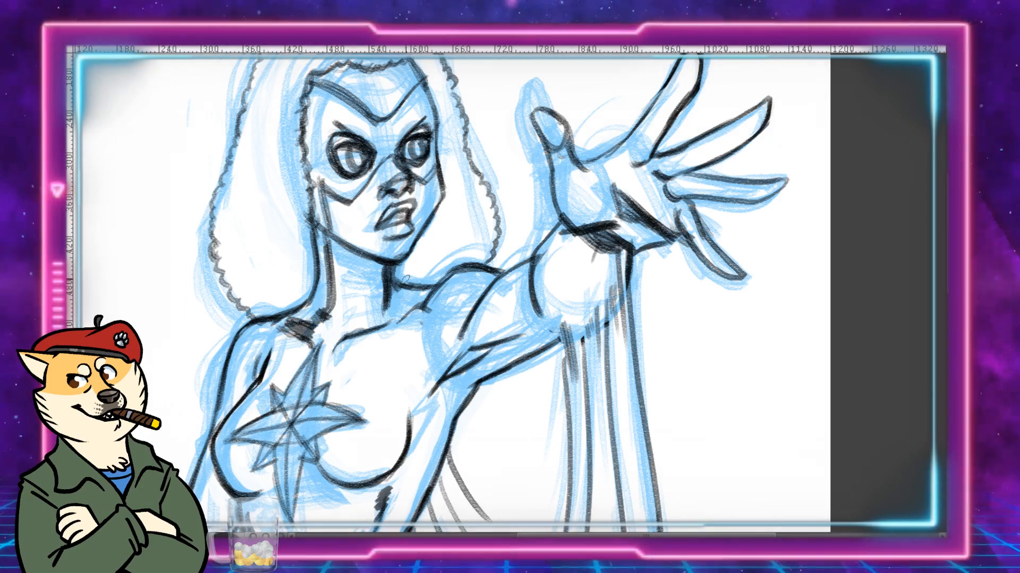
{"action": "mouse_move", "coordinate": [392, 300]}
{"action": "left_mouse_down"}
{"action": "mouse_move", "coordinate": [376, 330]}
{"action": "mouse_move", "coordinate": [397, 309]}
{"action": "left_mouse_up"}
{"action": "left_click_drag", "start_coordinate": [429, 289], "coordinate": [422, 297]}
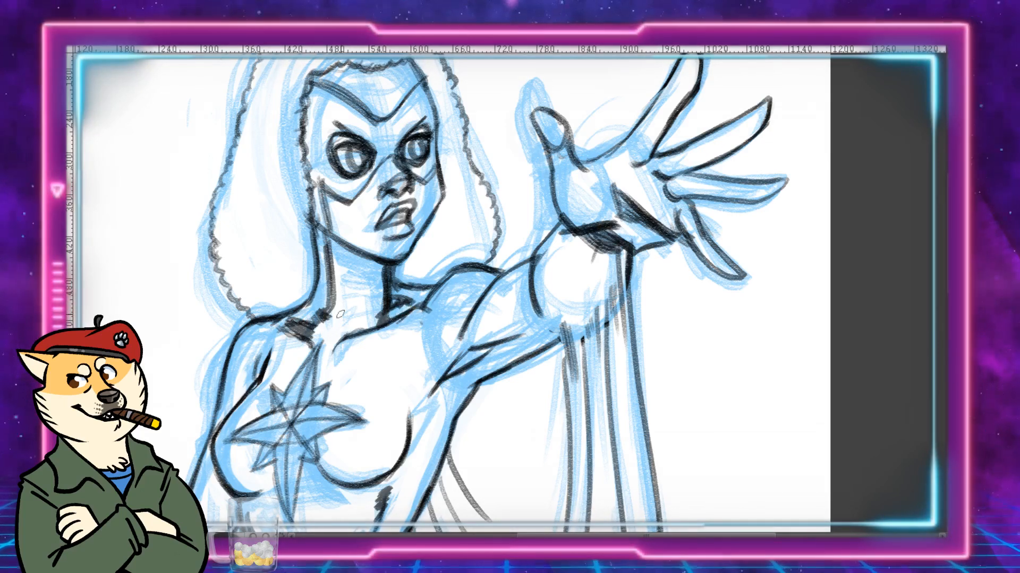
Step: Undo the neck muscle line on the near side and ink one from under the chin to the base of the throat
{"action": "left_click_drag", "start_coordinate": [326, 236], "coordinate": [354, 306]}
{"action": "key", "text": "ctrl+z"}
{"action": "mouse_move", "coordinate": [388, 260]}
{"action": "left_mouse_down"}
{"action": "mouse_move", "coordinate": [338, 341]}
{"action": "mouse_move", "coordinate": [347, 337]}
{"action": "left_mouse_up"}
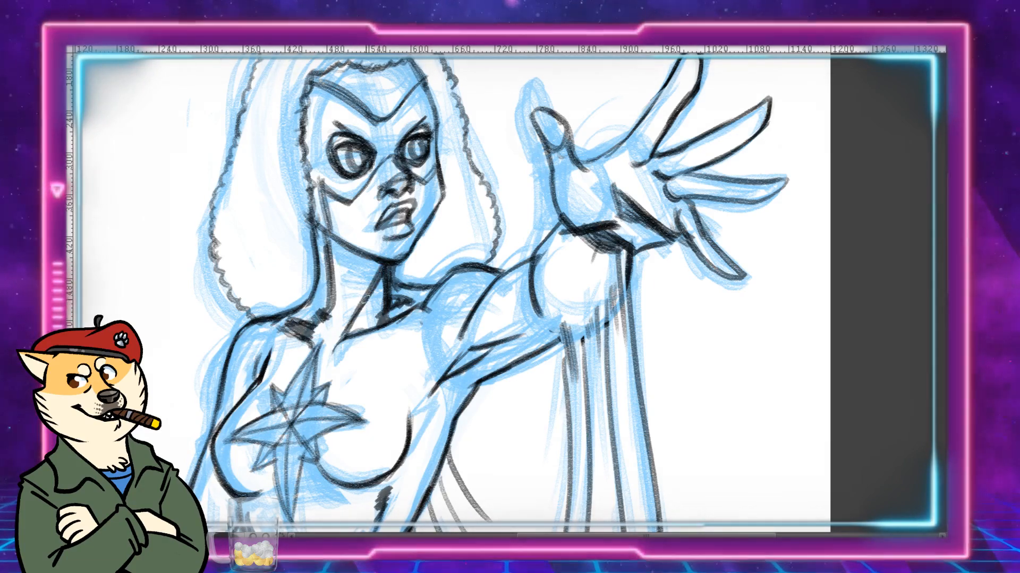
{"action": "mouse_move", "coordinate": [451, 223]}
{"action": "left_mouse_down"}
{"action": "mouse_move", "coordinate": [446, 130]}
{"action": "mouse_move", "coordinate": [423, 103]}
{"action": "mouse_move", "coordinate": [483, 72]}
{"action": "mouse_move", "coordinate": [497, 113]}
{"action": "left_mouse_up"}
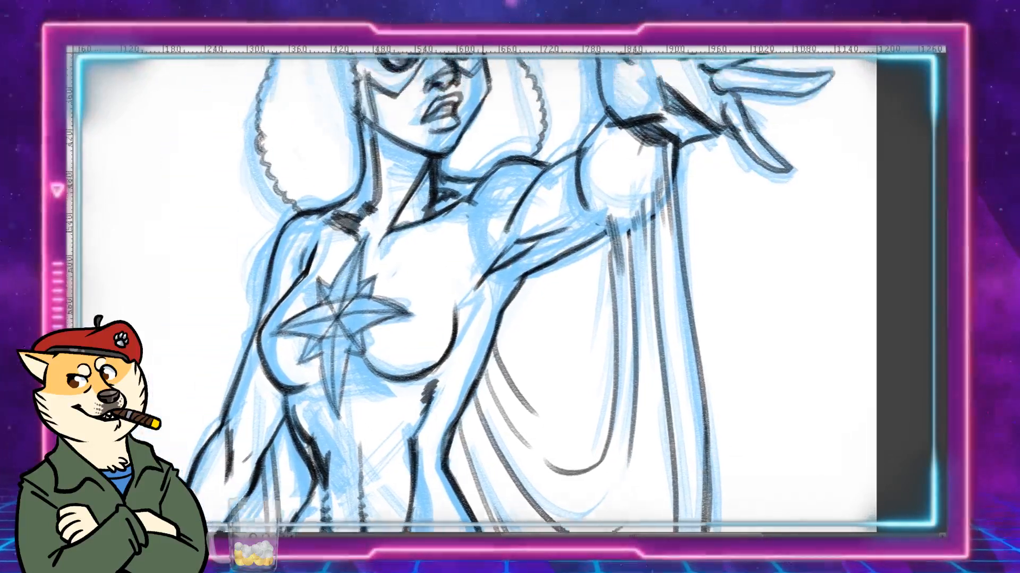
{"action": "left_click_drag", "start_coordinate": [499, 209], "coordinate": [496, 253]}
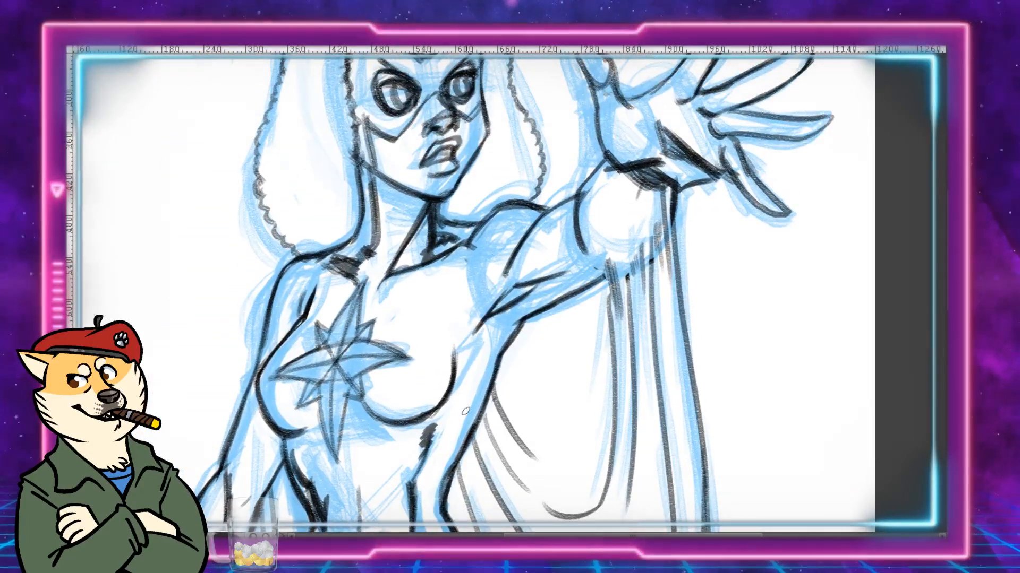